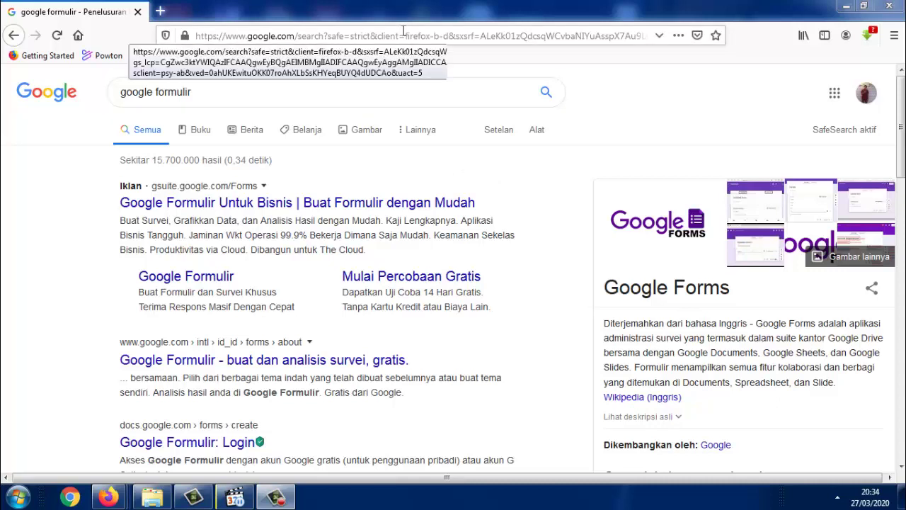
# Go to google.drive.com in the browser
pyautogui.click(403, 31)
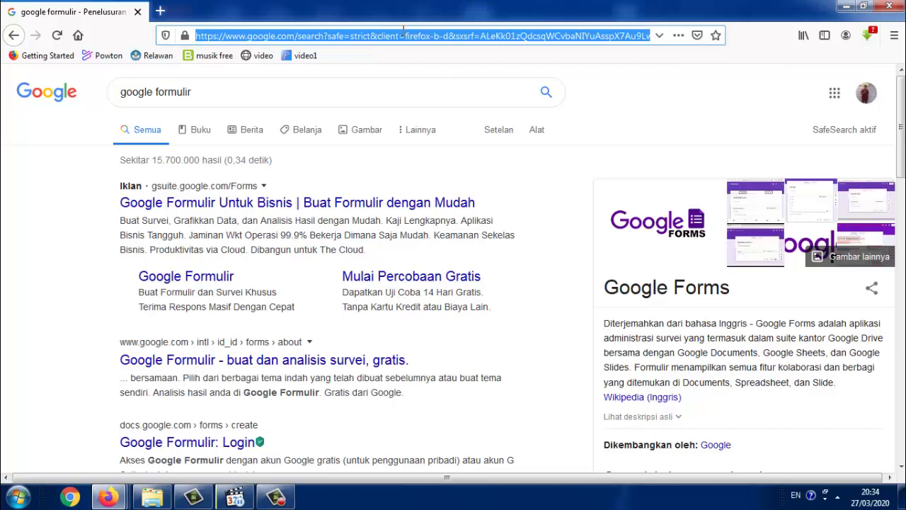
pyautogui.write('googl')
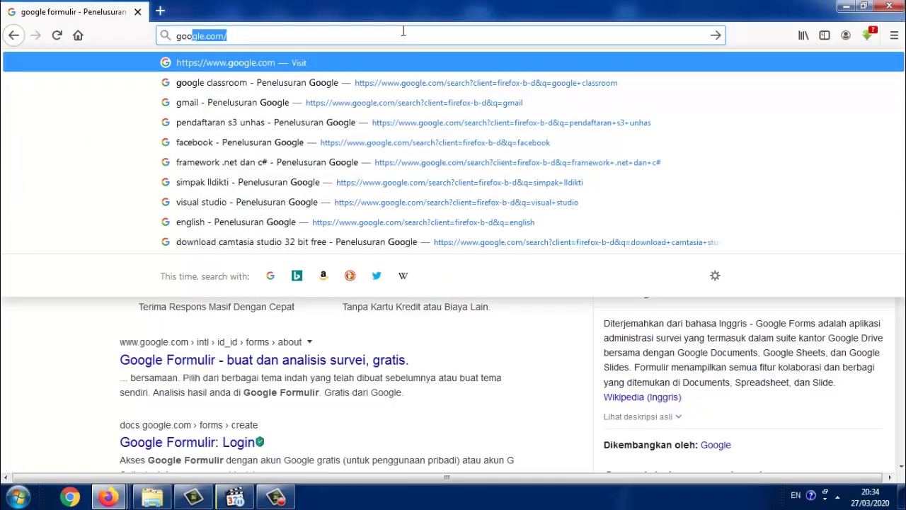
pyautogui.write('e.dr')
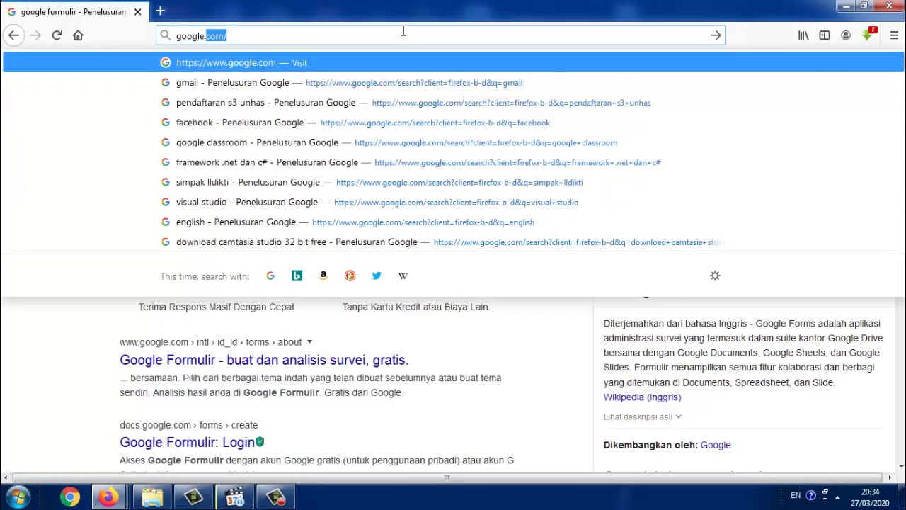
pyautogui.write('i')
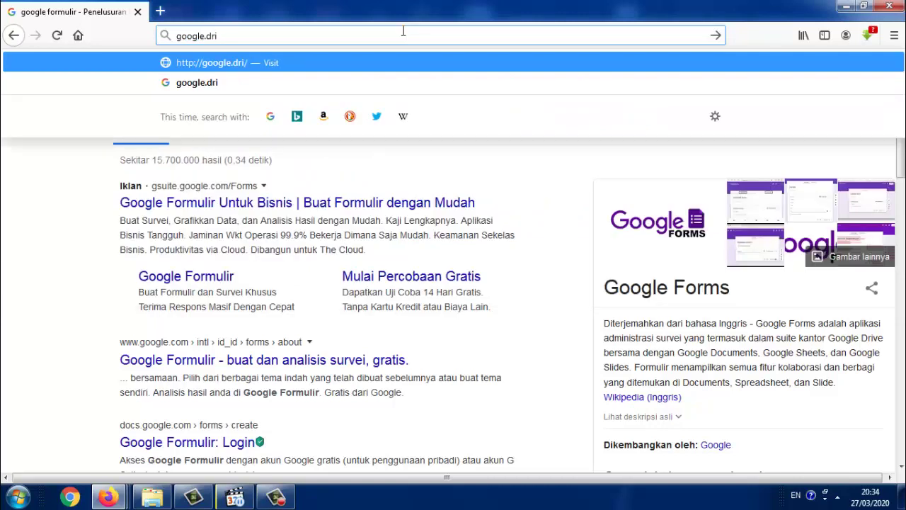
pyautogui.write('ve.com')
pyautogui.press('Return')
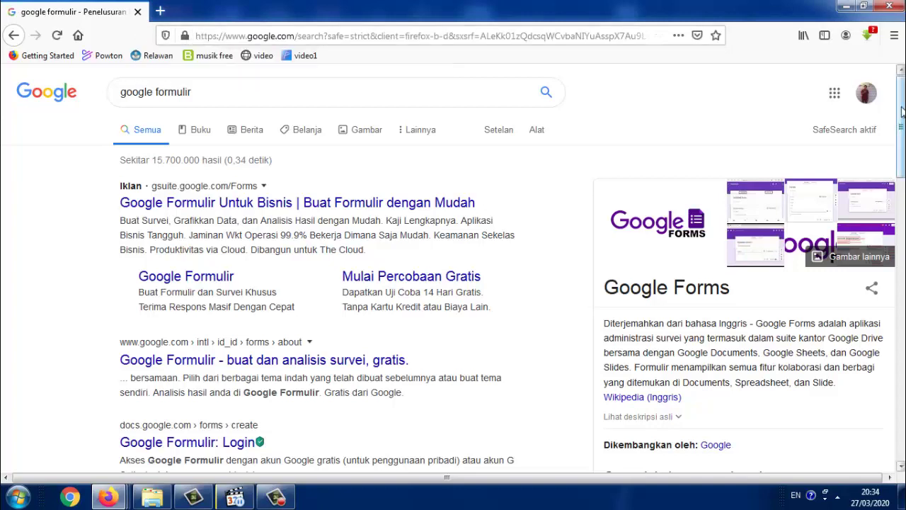
# Open Google Drive from the apps grid and create a new blank Google Form
pyautogui.click(835, 100)
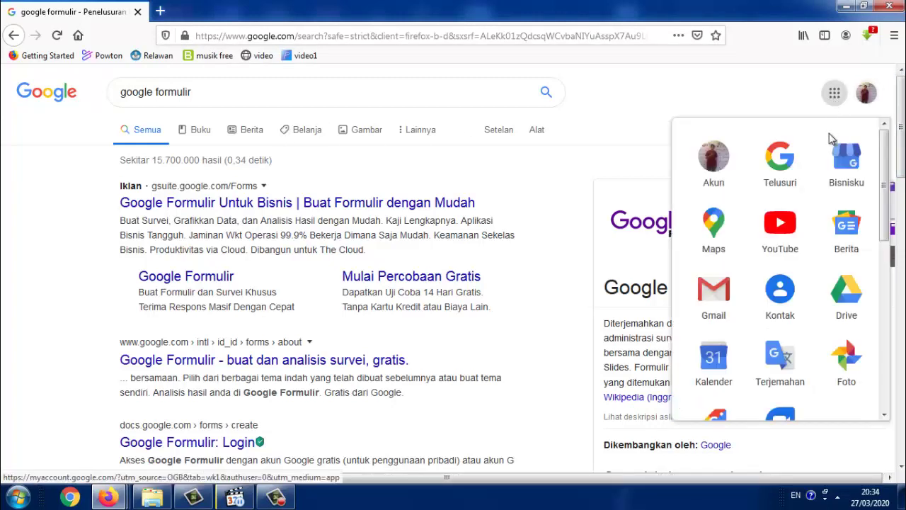
pyautogui.click(841, 301)
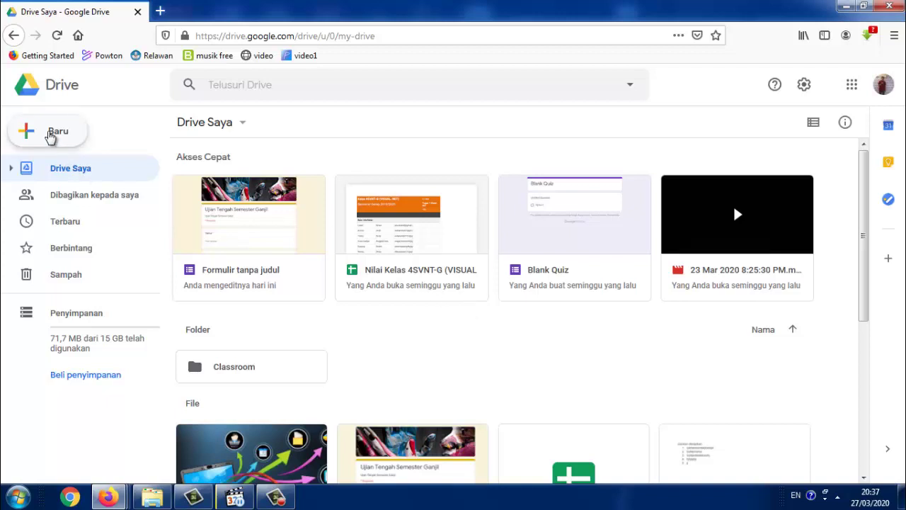
pyautogui.click(65, 137)
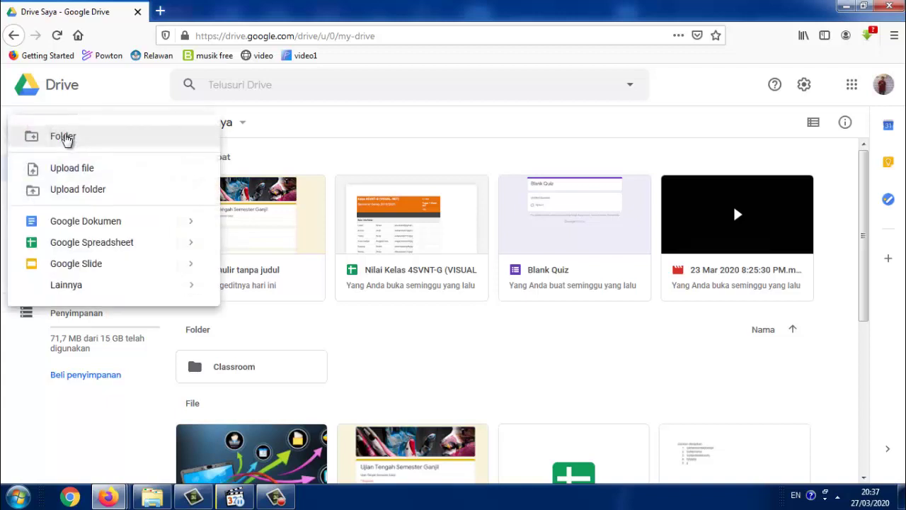
pyautogui.moveTo(91, 289)
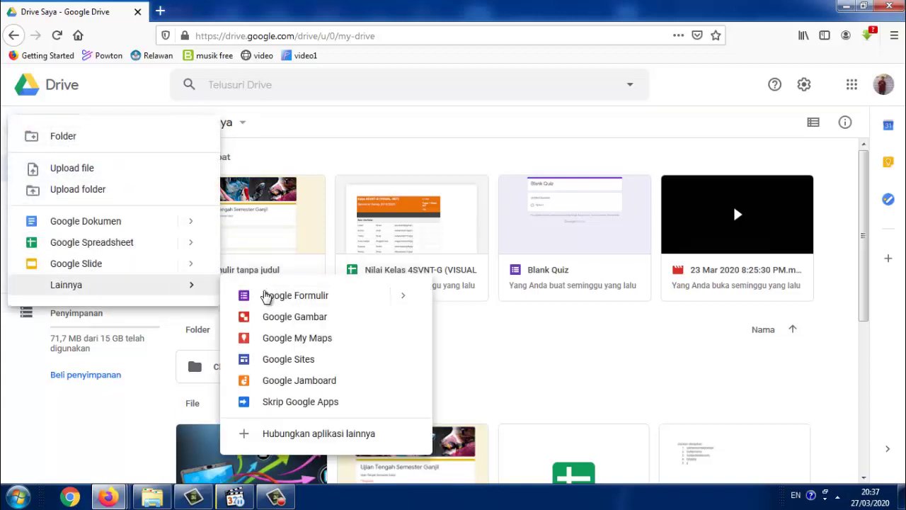
pyautogui.click(268, 303)
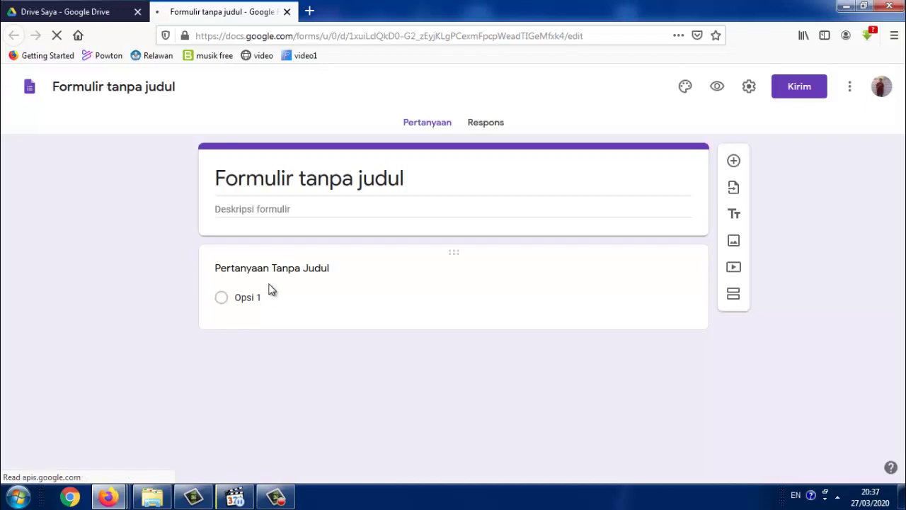
# Title the form and its file 'Ujian Online Semester Genap'
pyautogui.click(410, 183)
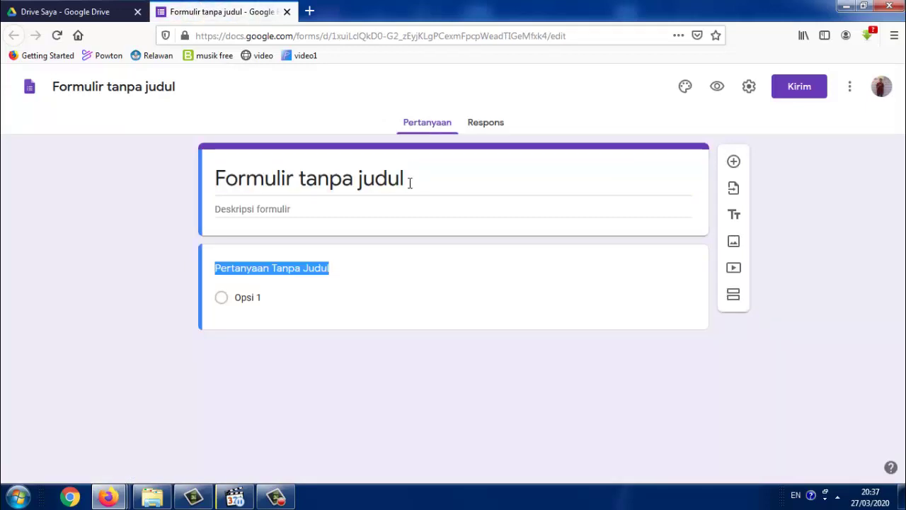
pyautogui.click(359, 183)
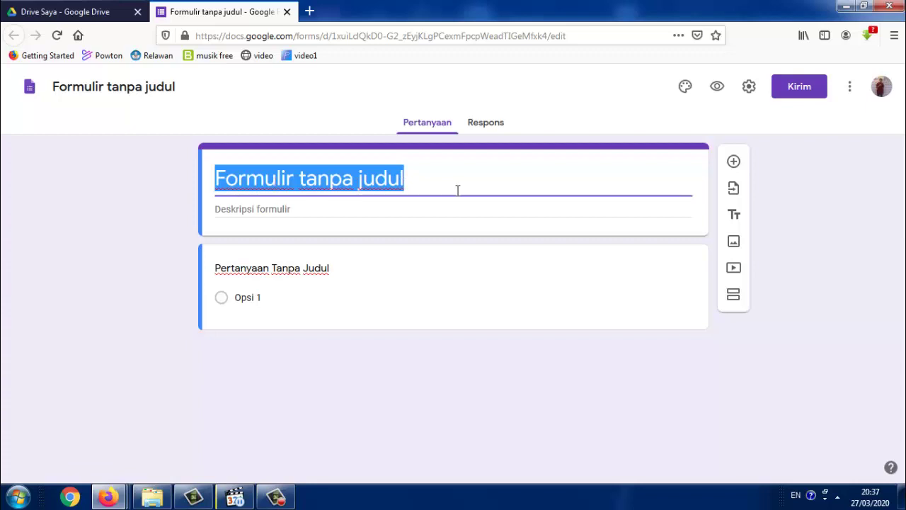
pyautogui.write('Ujian')
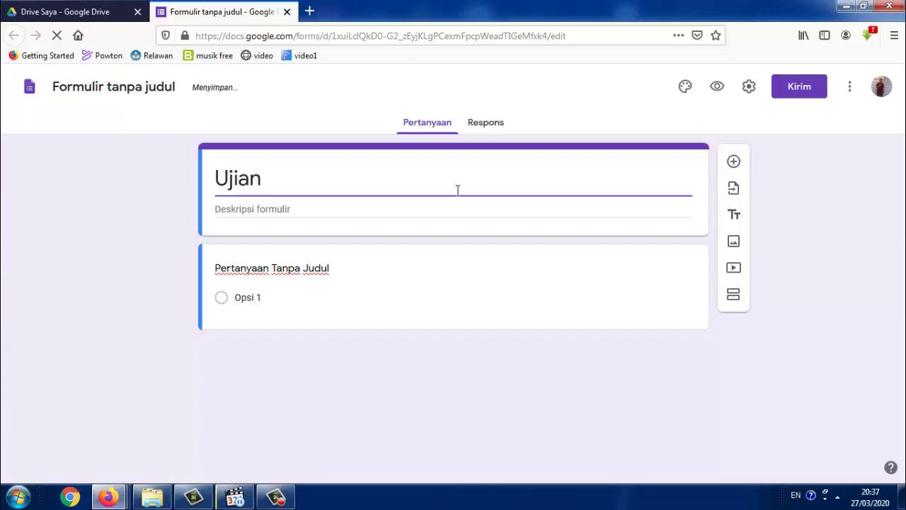
pyautogui.write(' Online ')
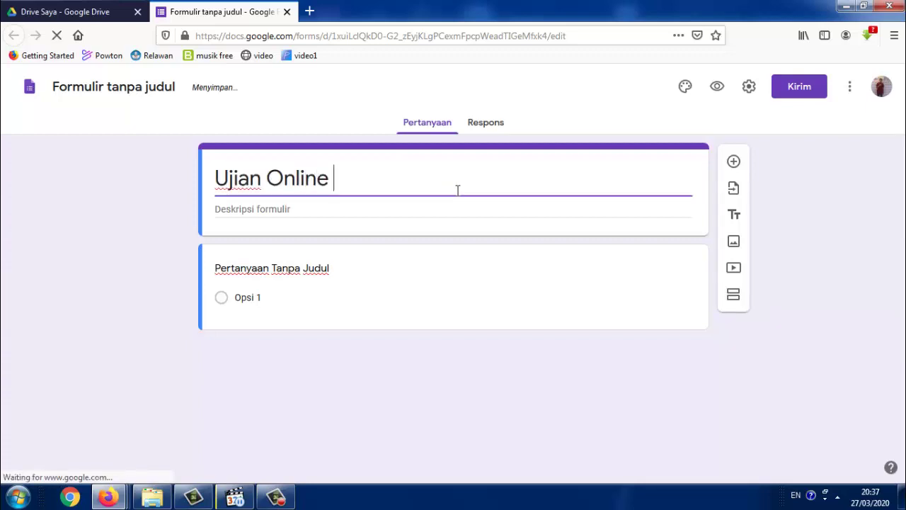
pyautogui.write('Semeste')
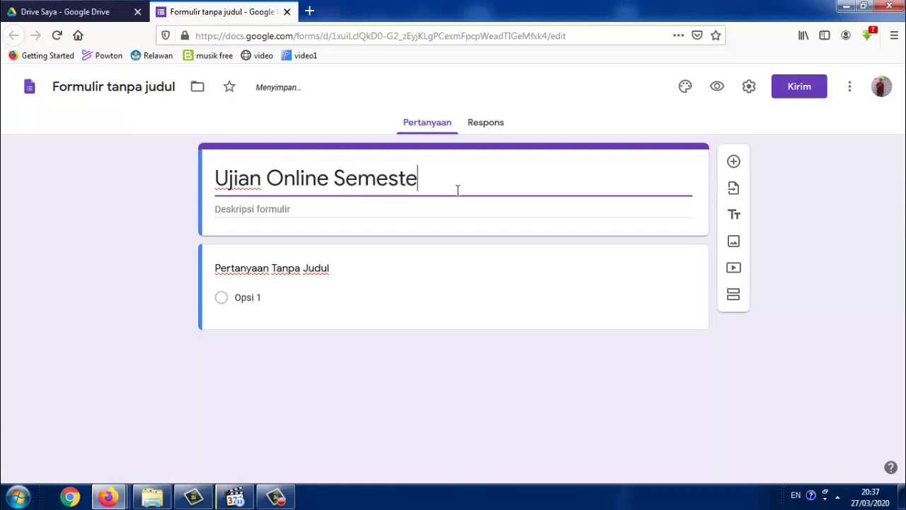
pyautogui.write('r Genap')
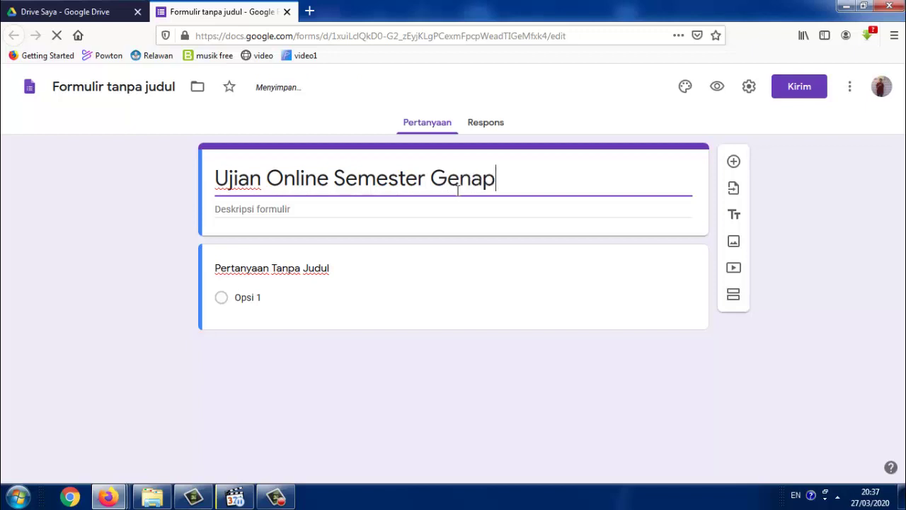
pyautogui.moveTo(495, 186); pyautogui.dragTo(210, 192)
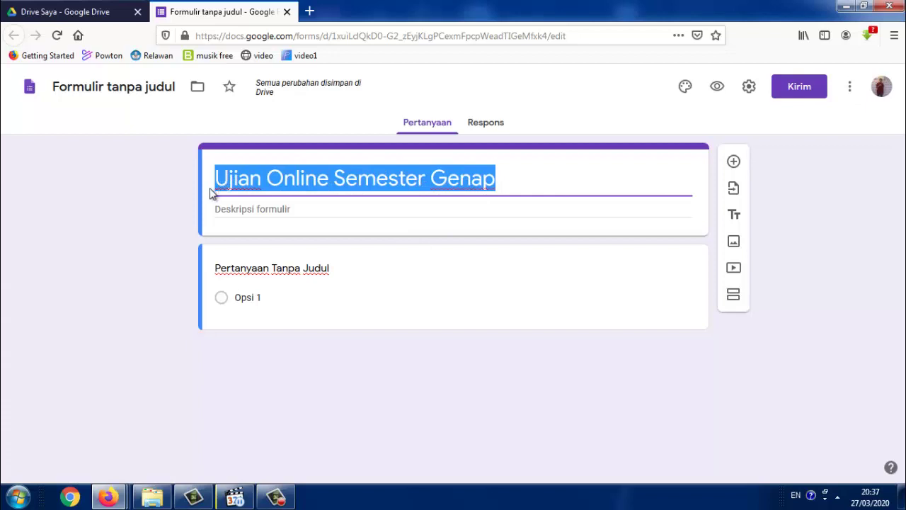
pyautogui.click(123, 88)
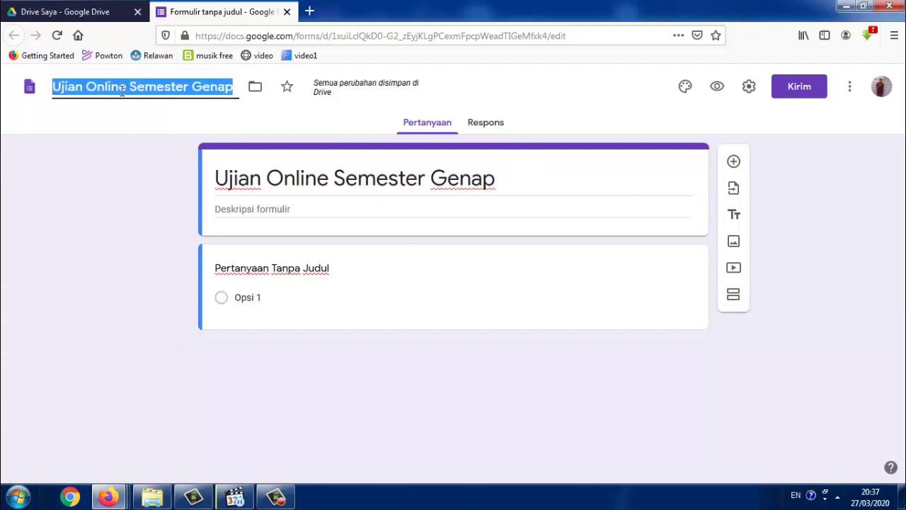
pyautogui.click(183, 119)
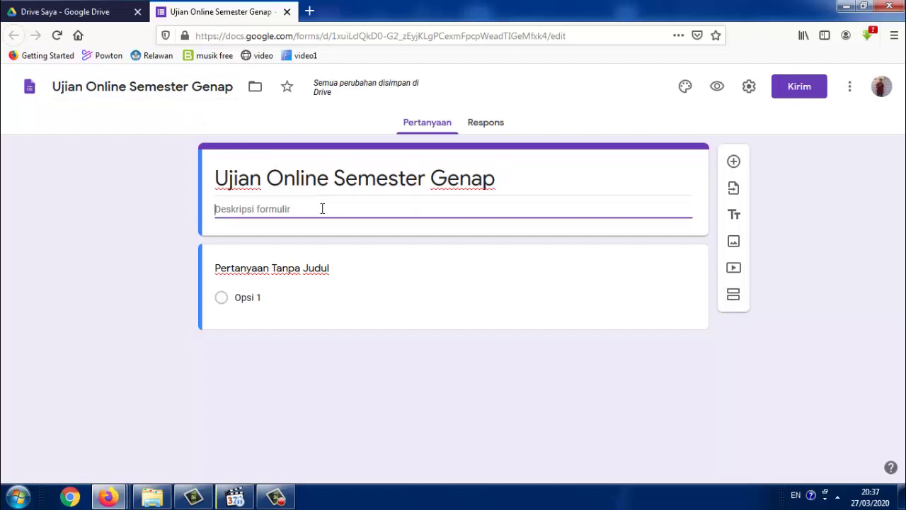
# Paste the title 'Ujian Online Semester Genap' into the form description
pyautogui.tripleClick(510, 182)
pyautogui.hotkey('ctrl', 'c')
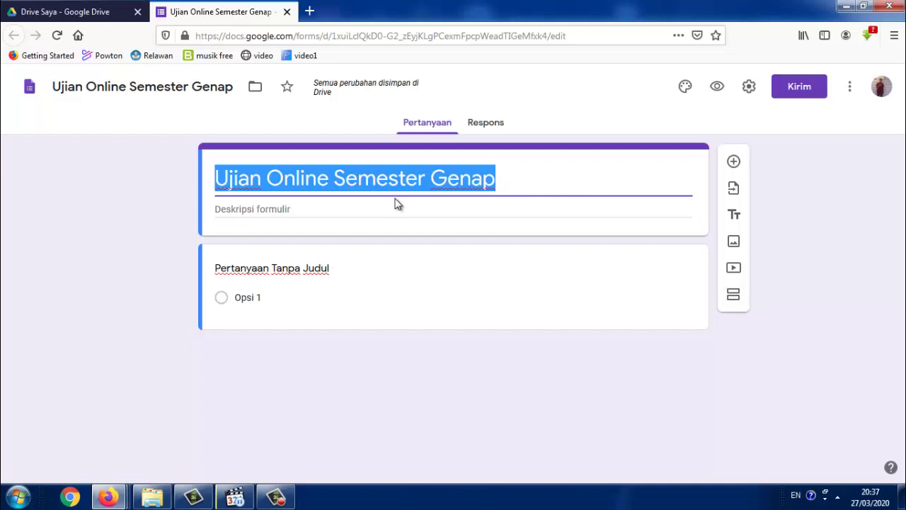
pyautogui.click(348, 214)
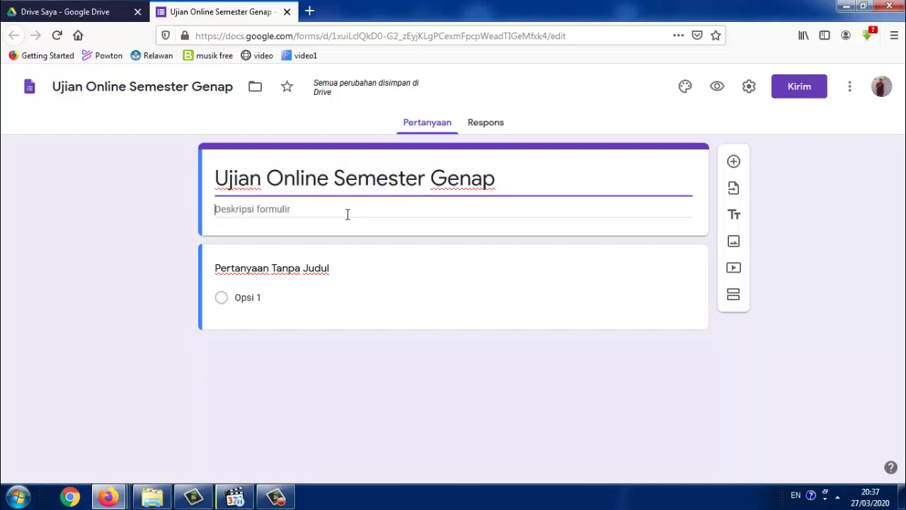
pyautogui.hotkey('ctrl', 'v')
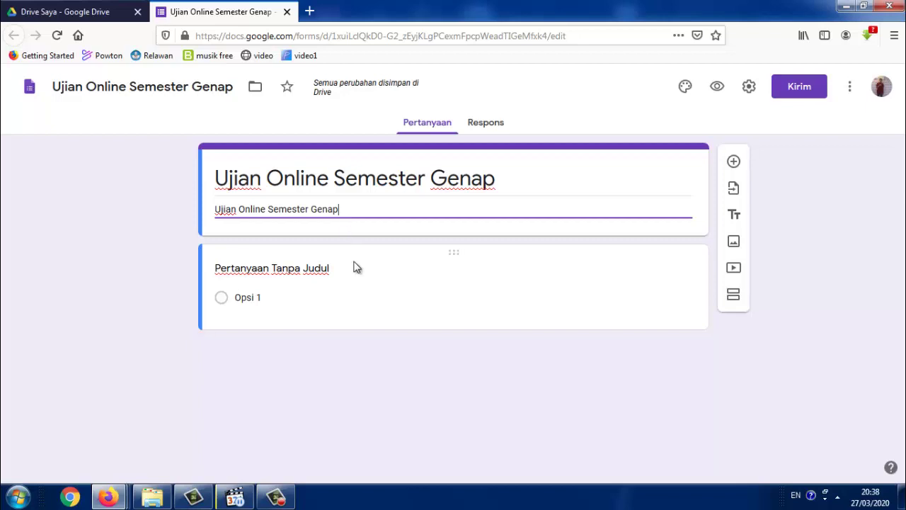
# Title the first question 'Nama', set it to Jawaban singkat, and switch on Wajib diisi
pyautogui.click(307, 271)
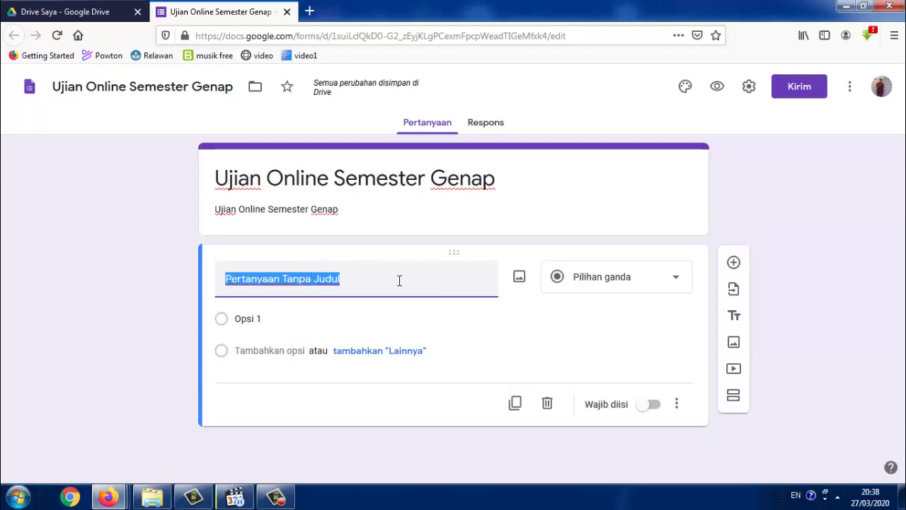
pyautogui.write('Nama')
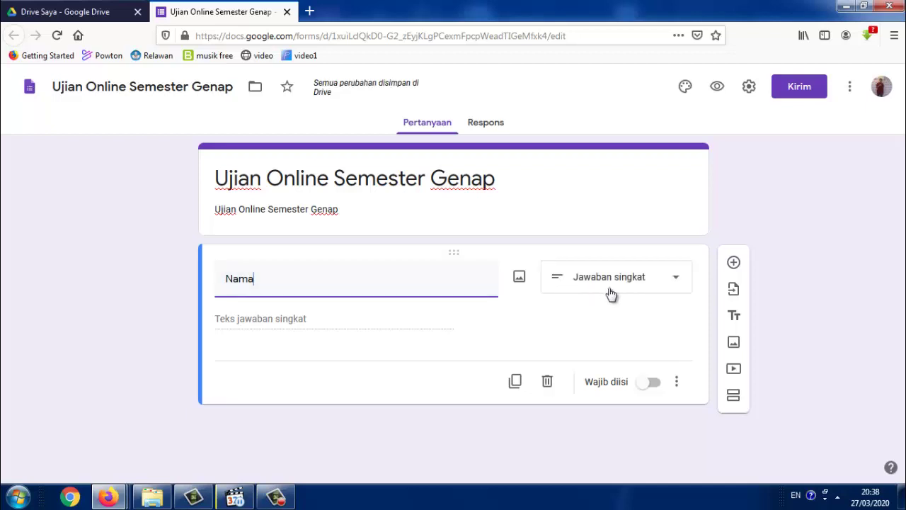
pyautogui.click(670, 280)
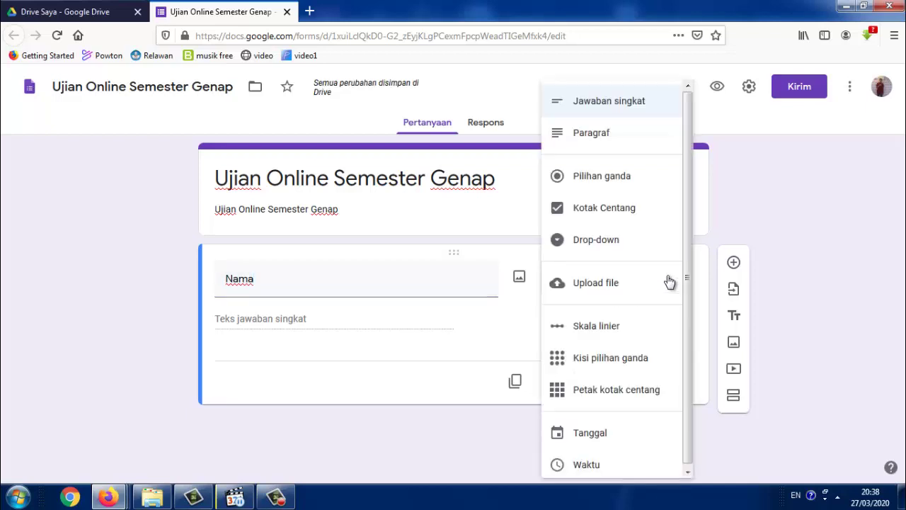
pyautogui.click(619, 100)
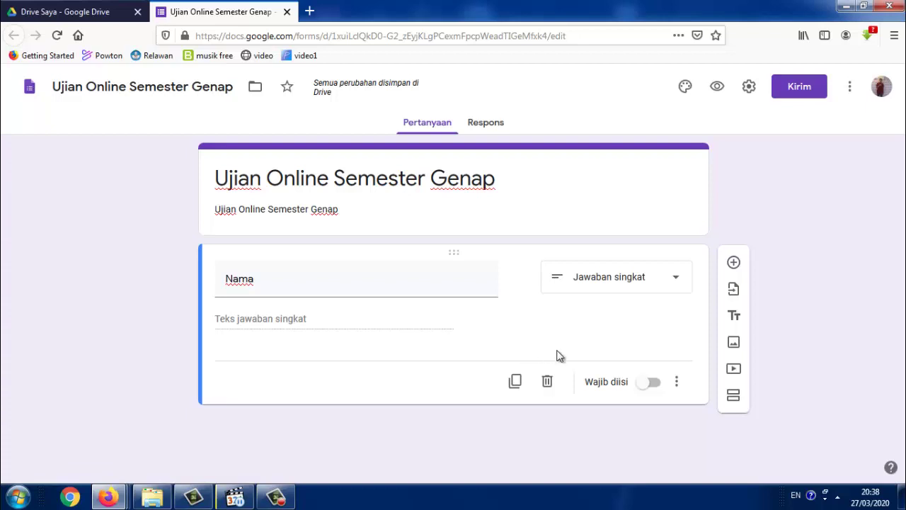
pyautogui.click(642, 387)
# Add a 'Kelas' drop-down question with first option Kelas X-MIPA 1
pyautogui.click(736, 262)
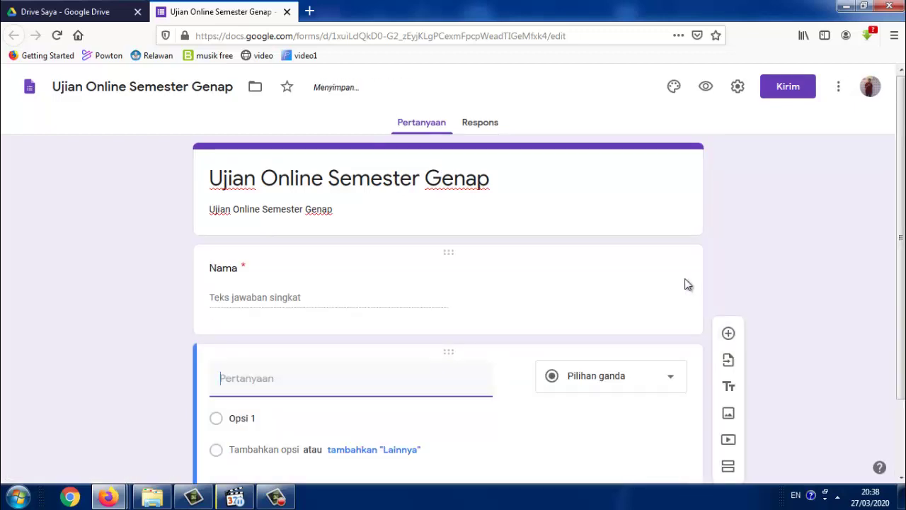
pyautogui.write('Kelas')
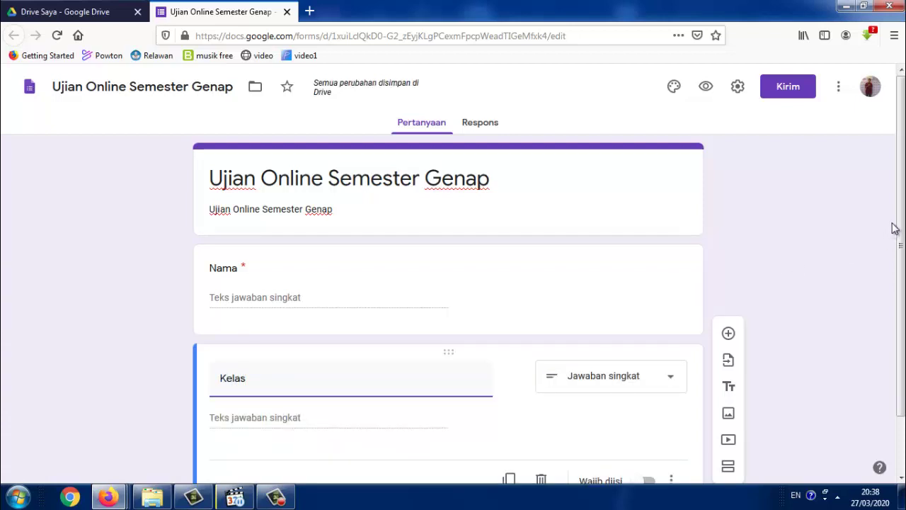
pyautogui.moveTo(898, 229); pyautogui.dragTo(901, 288)
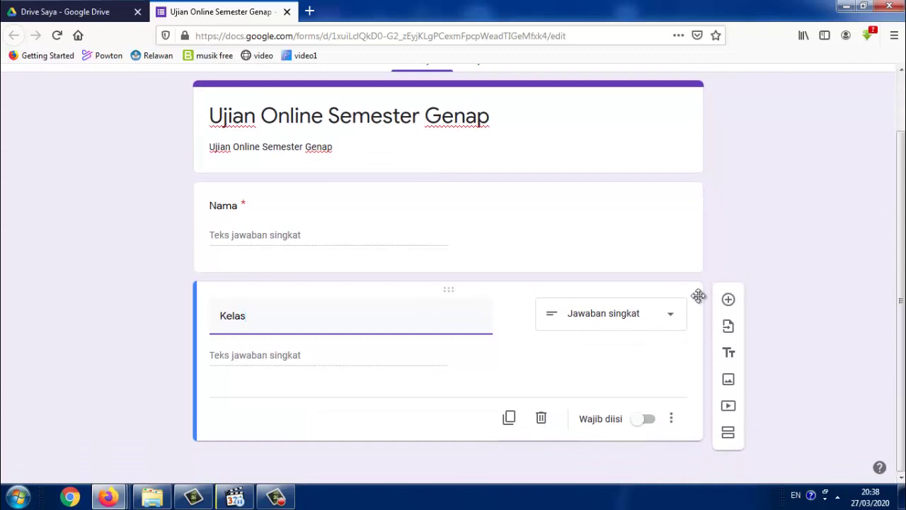
pyautogui.click(651, 322)
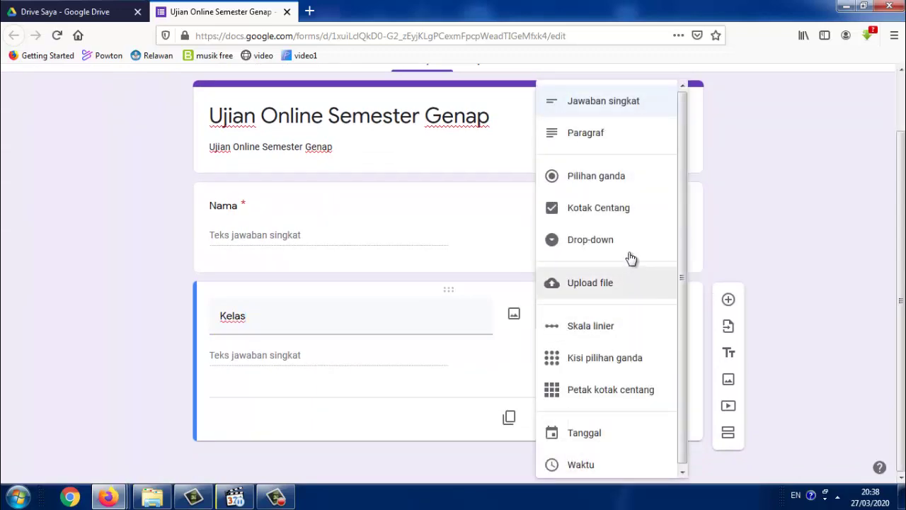
pyautogui.click(627, 242)
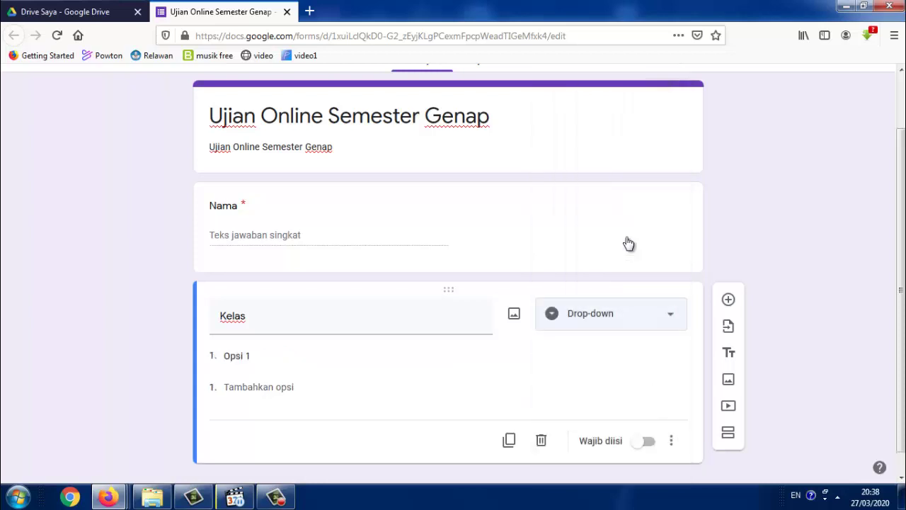
pyautogui.click(252, 357)
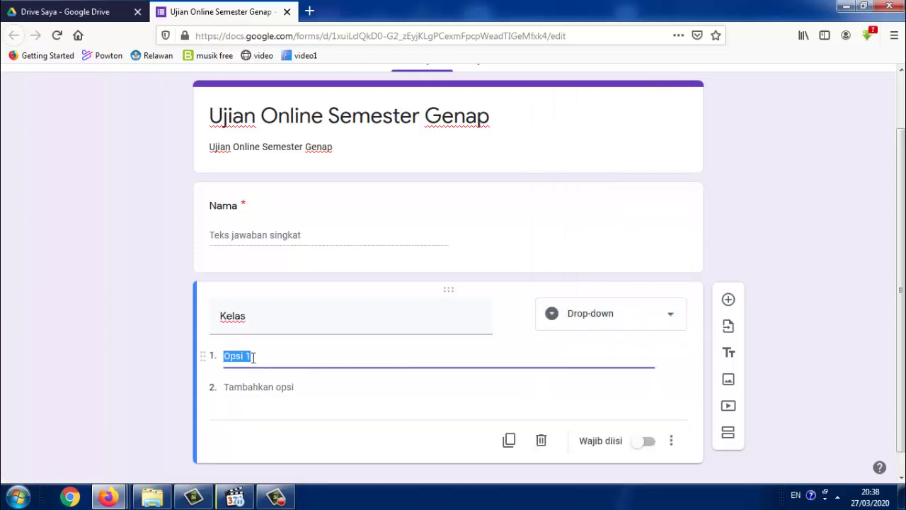
pyautogui.write('Kelas')
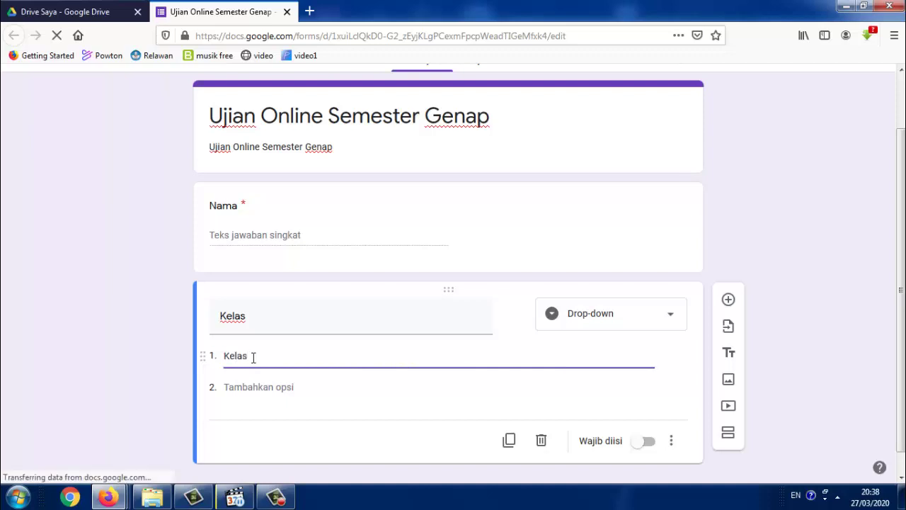
pyautogui.write(' 7')
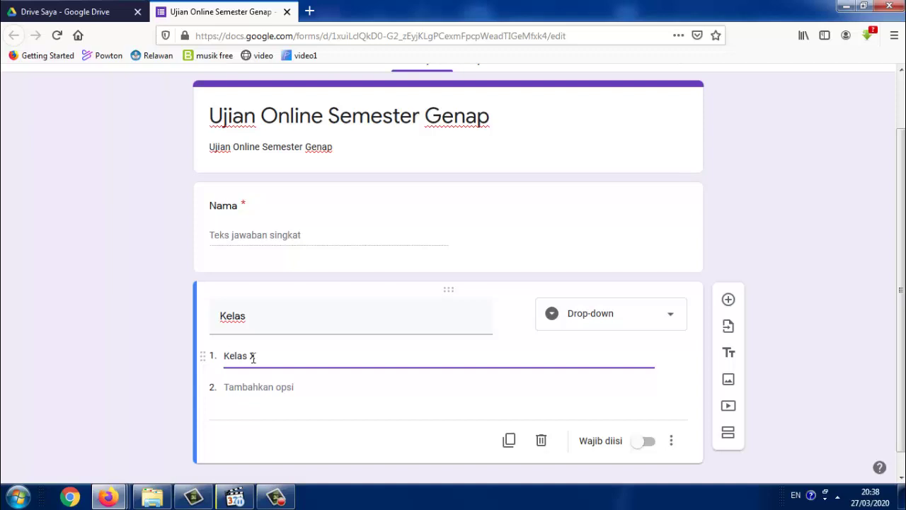
pyautogui.write('-MIPA1')
# Add options Kelas X-MIPA 2, Kelas X-MIPA 3 and Kelas X-MIPA 4 by copying the first
pyautogui.moveTo(302, 360); pyautogui.dragTo(216, 362)
pyautogui.hotkey('ctrl', 'c')
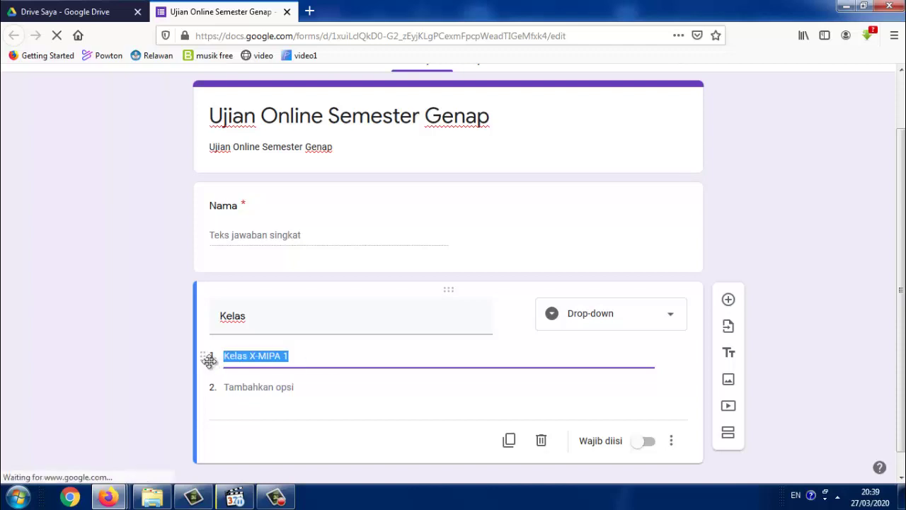
pyautogui.click(286, 388)
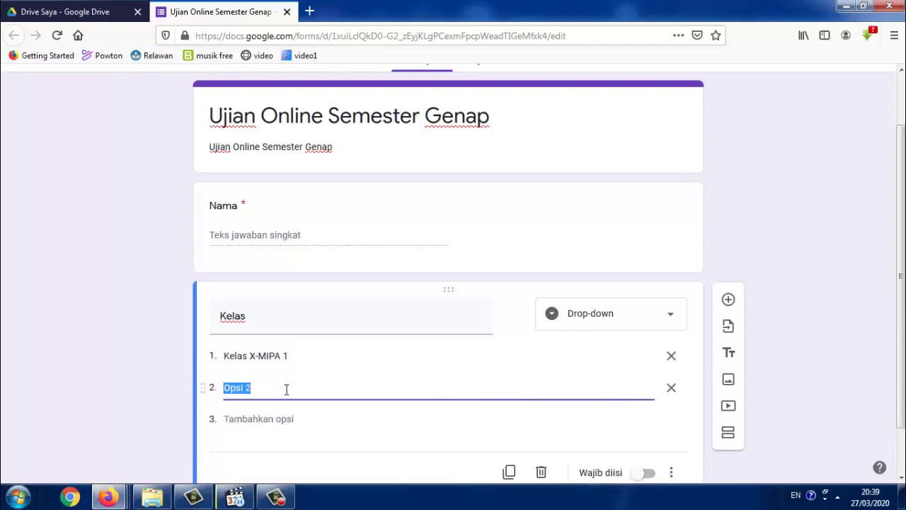
pyautogui.hotkey('ctrl', 'v')
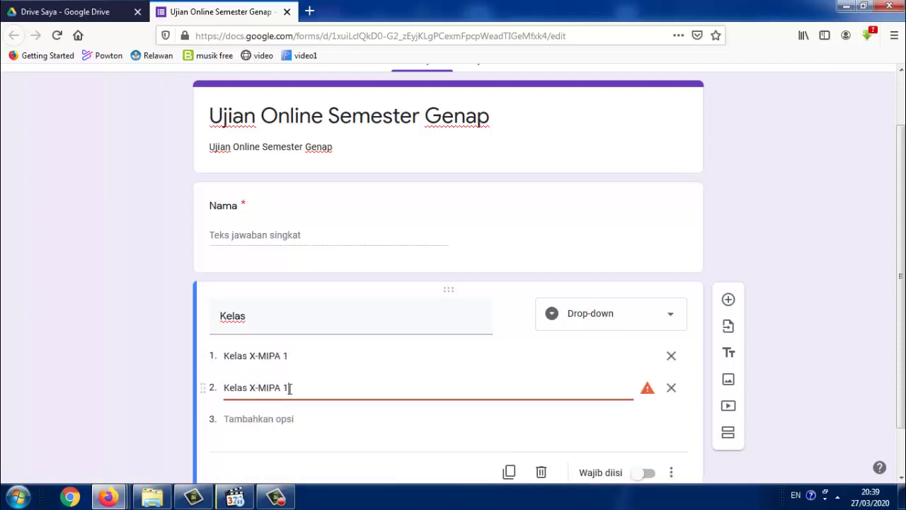
pyautogui.press('BackSpace')
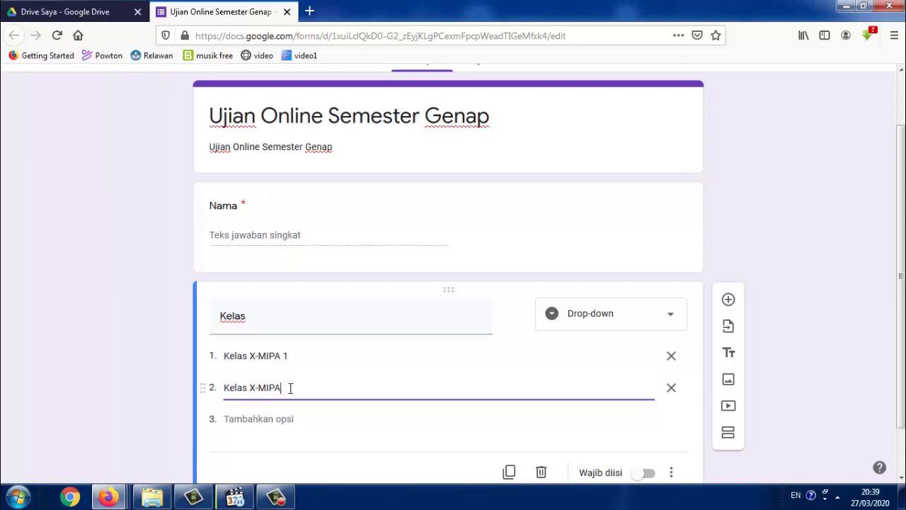
pyautogui.write('2')
pyautogui.click(291, 418)
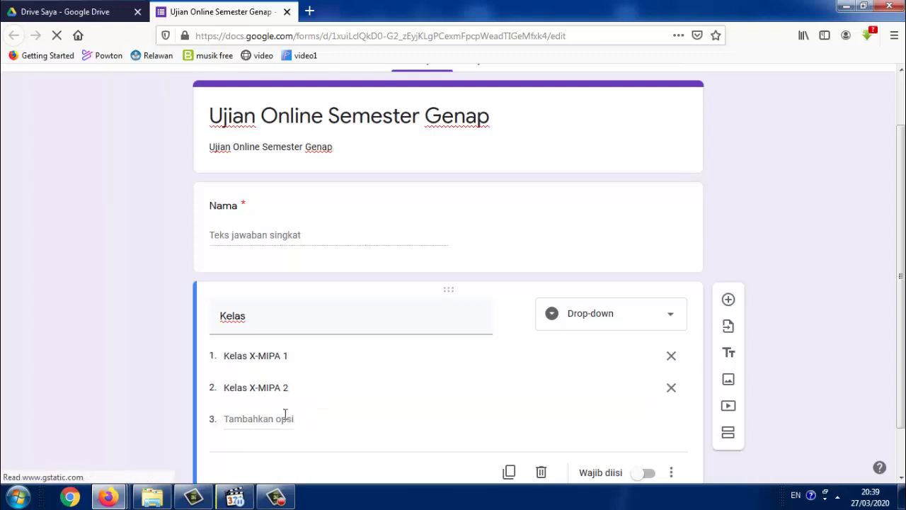
pyautogui.hotkey('ctrl', 'v')
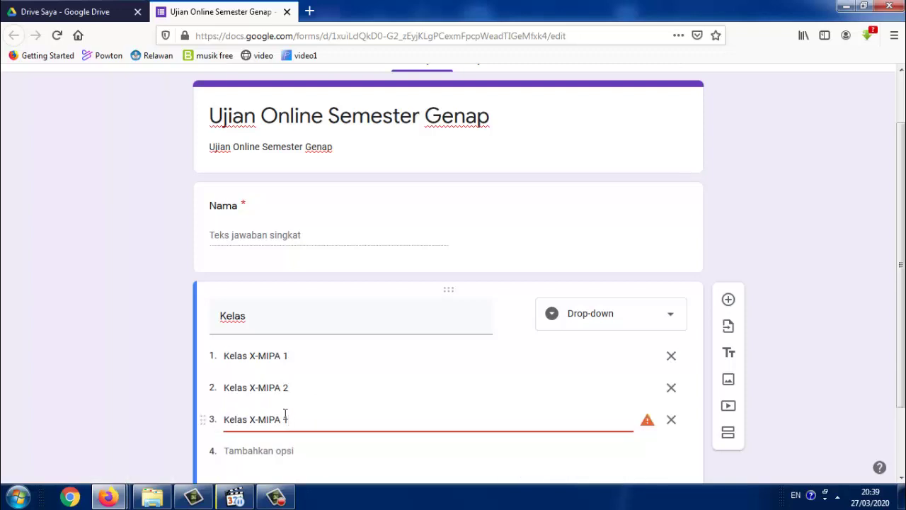
pyautogui.press('BackSpace')
pyautogui.write('3')
pyautogui.click(273, 451)
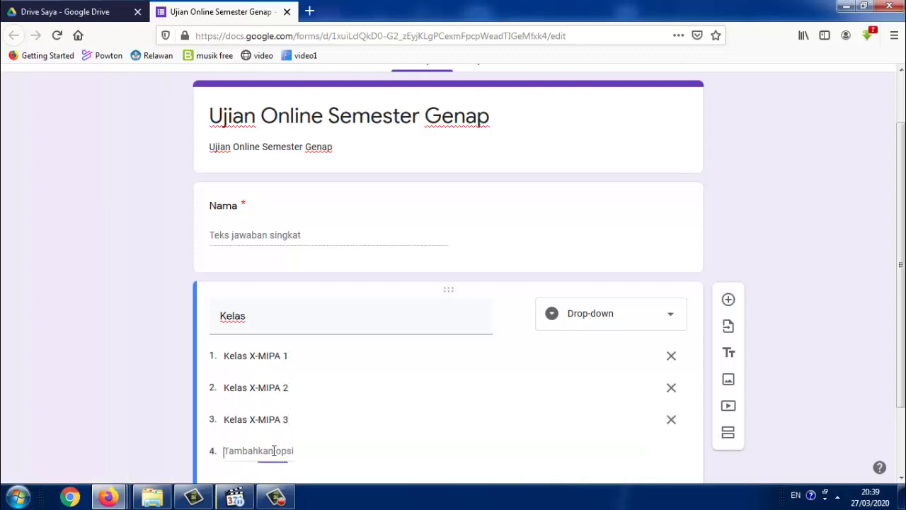
pyautogui.hotkey('ctrl', 'v')
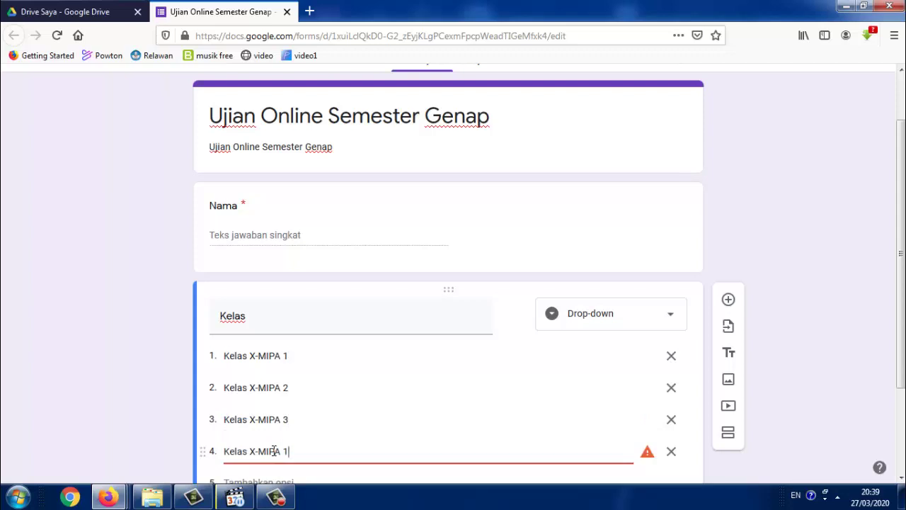
pyautogui.press('BackSpace')
pyautogui.write('4')
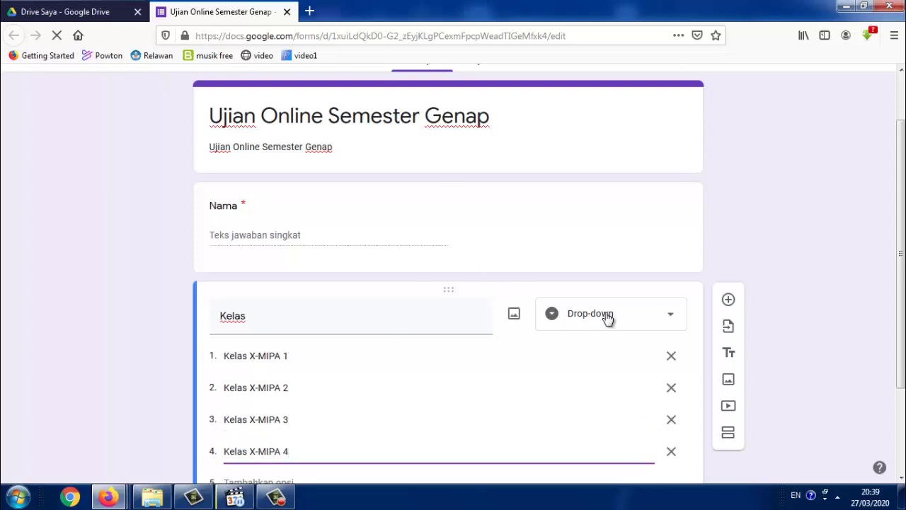
# Mark the Kelas question as required
pyautogui.scroll(-3, 608, 319)
pyautogui.click(528, 391)
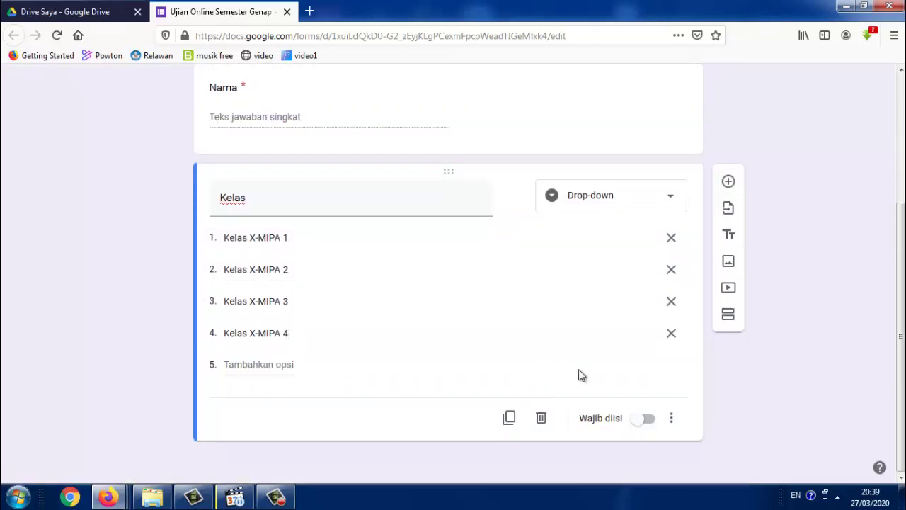
pyautogui.click(643, 428)
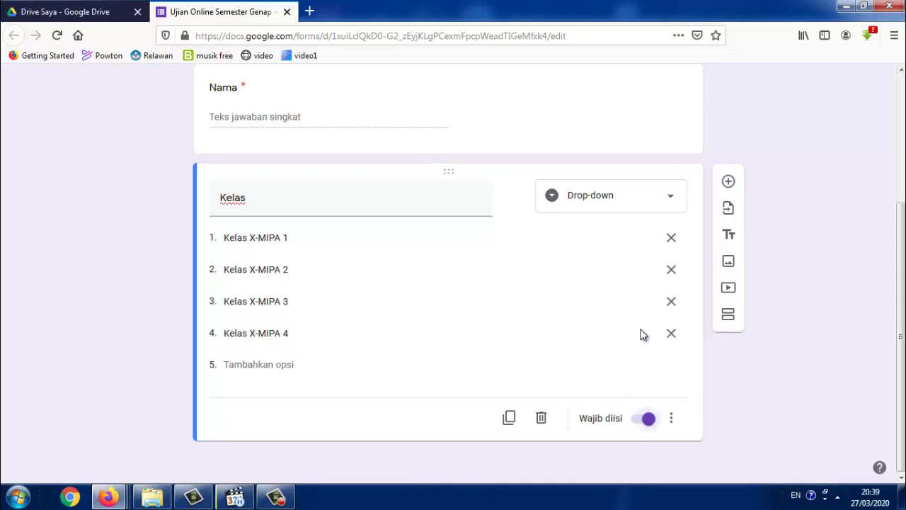
# Add a required Jawaban singkat question titled 'Token'
pyautogui.click(728, 183)
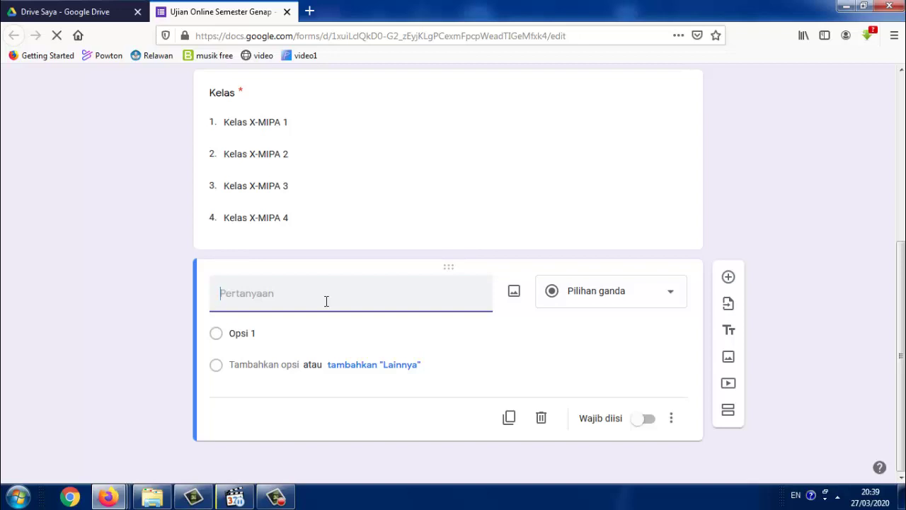
pyautogui.write('Token')
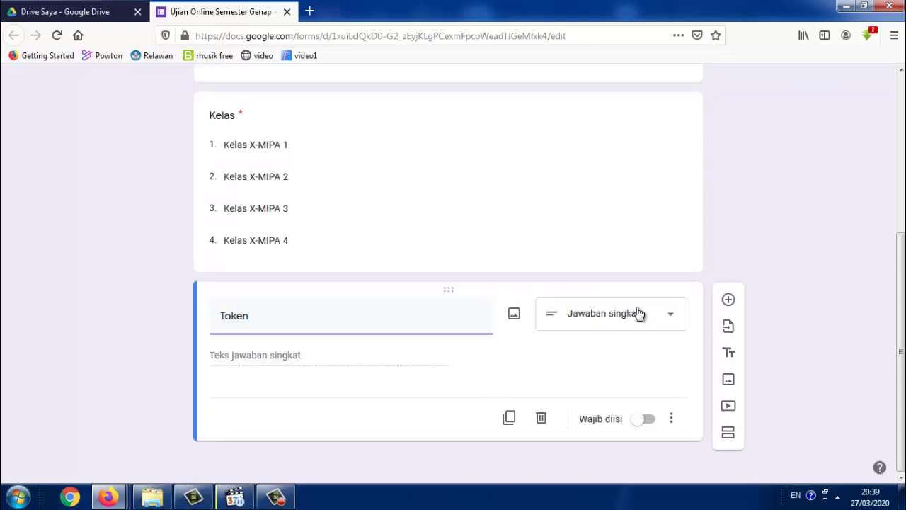
pyautogui.click(639, 313)
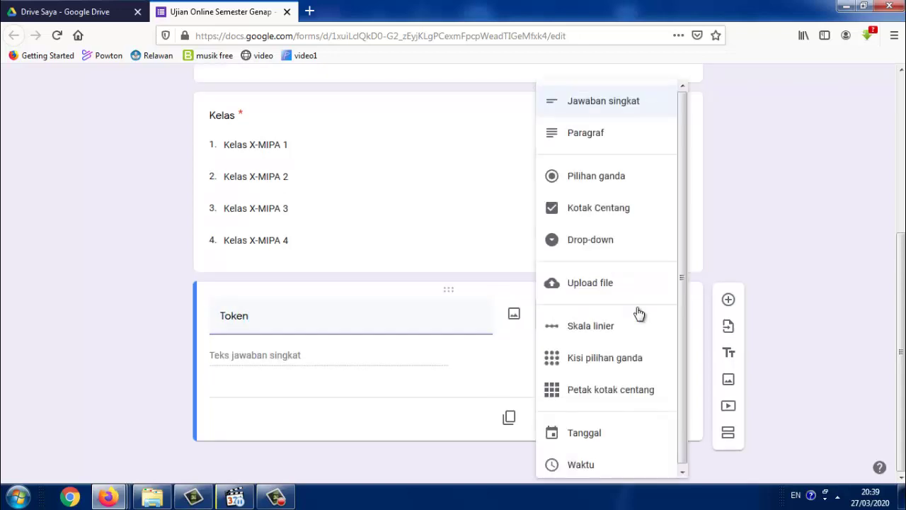
pyautogui.click(626, 103)
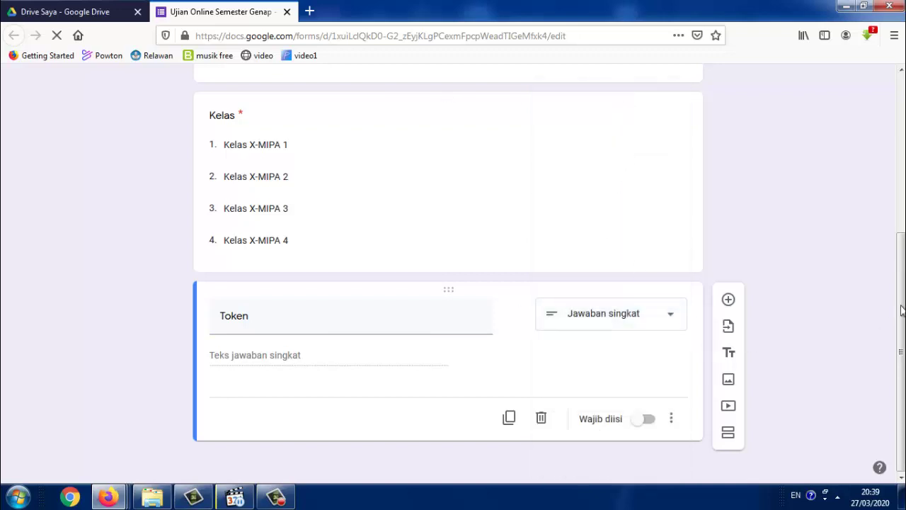
pyautogui.click(641, 422)
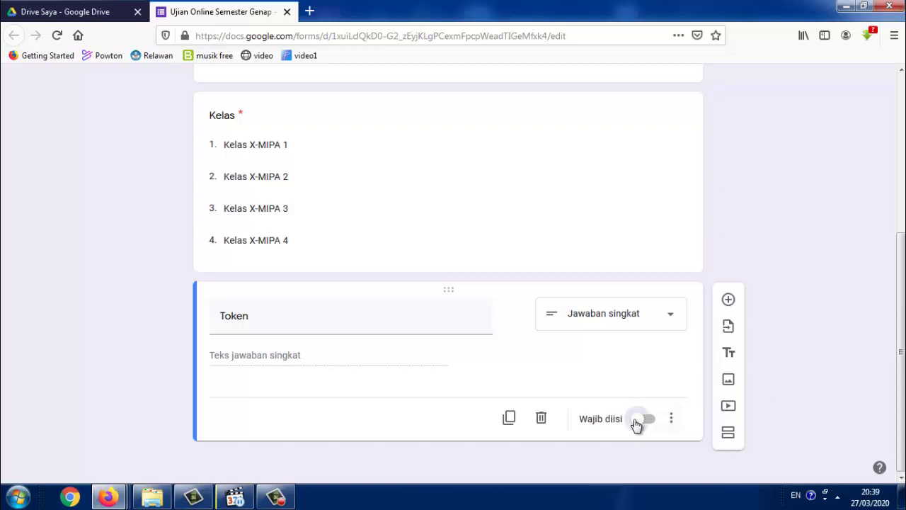
# Enable Validasi respons on the Token question
pyautogui.click(672, 422)
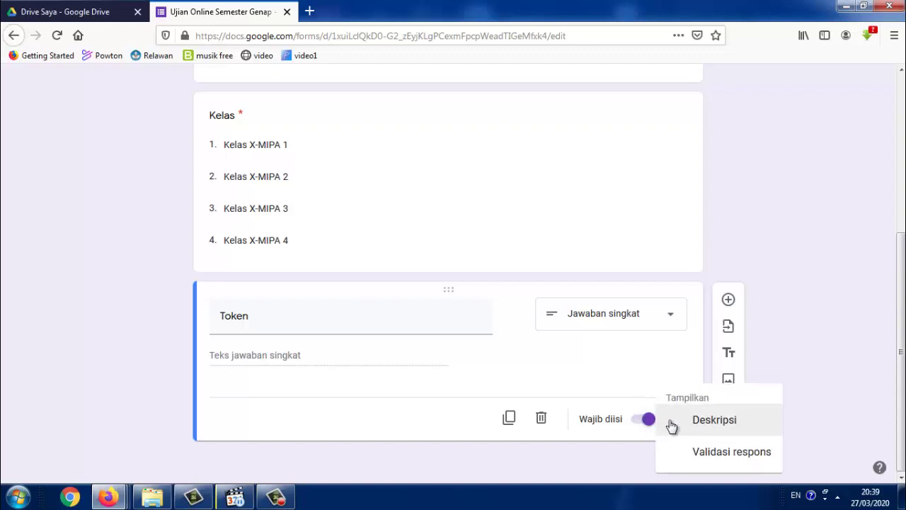
pyautogui.click(704, 459)
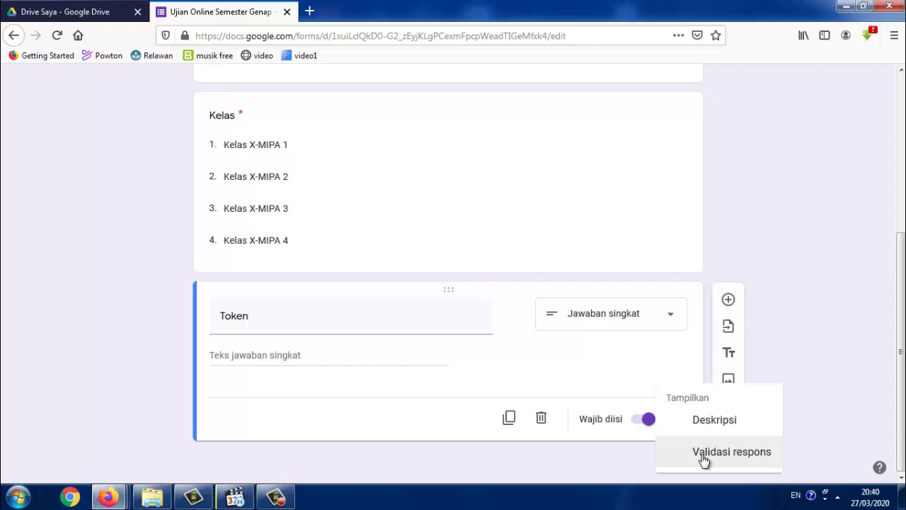
pyautogui.click(704, 459)
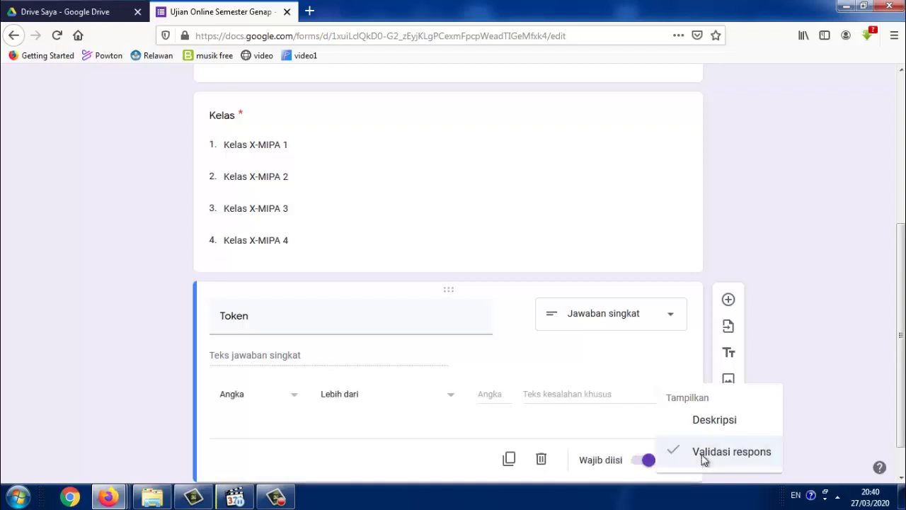
# Set Token validation to Teks > Berisi 'Bismillah' with error 'Token yang Anda masukkan tidak Valid/benar'
pyautogui.click(287, 399)
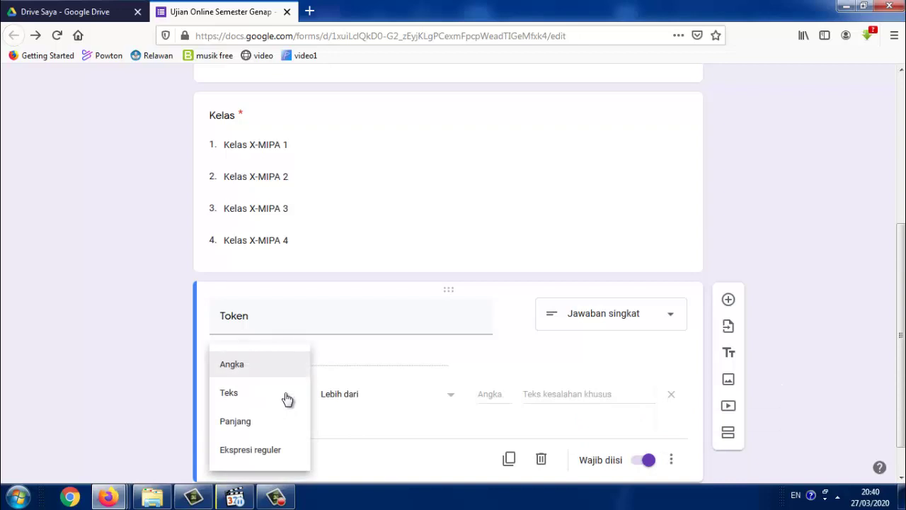
pyautogui.click(231, 394)
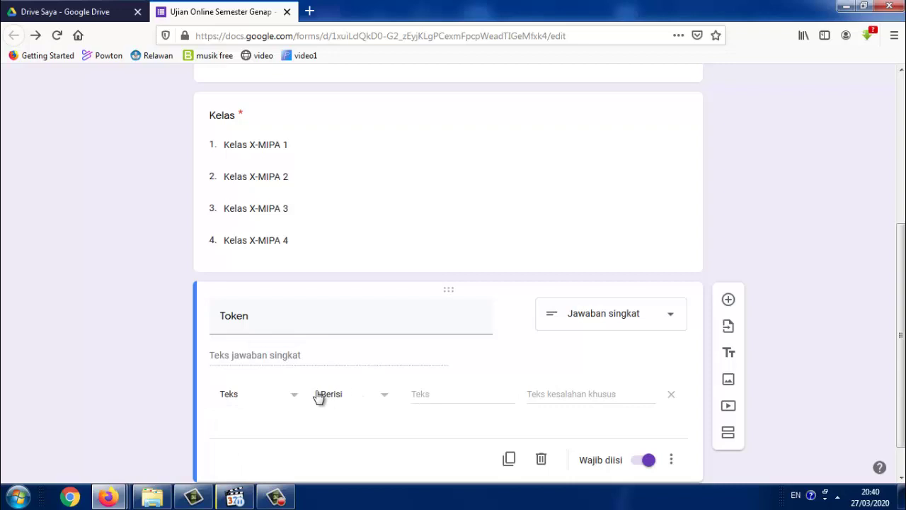
pyautogui.click(434, 395)
pyautogui.write('Bismillah')
pyautogui.click(551, 392)
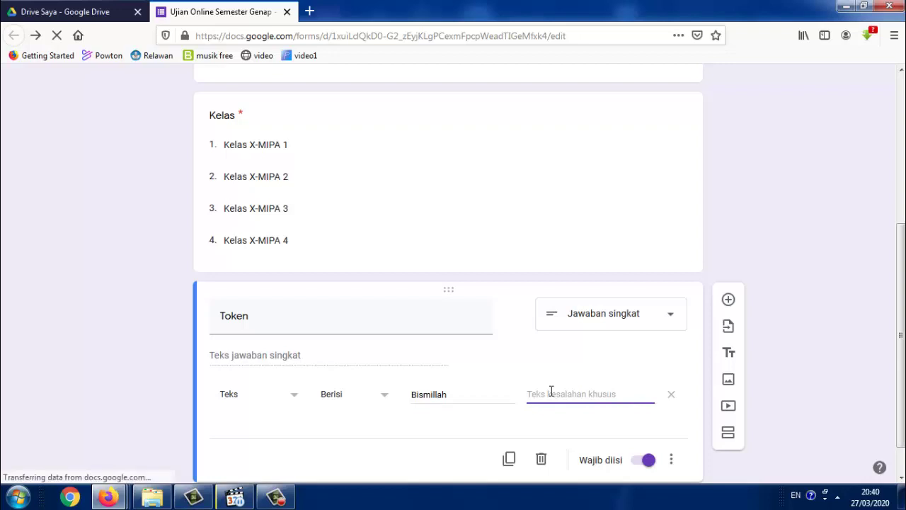
pyautogui.write('Token')
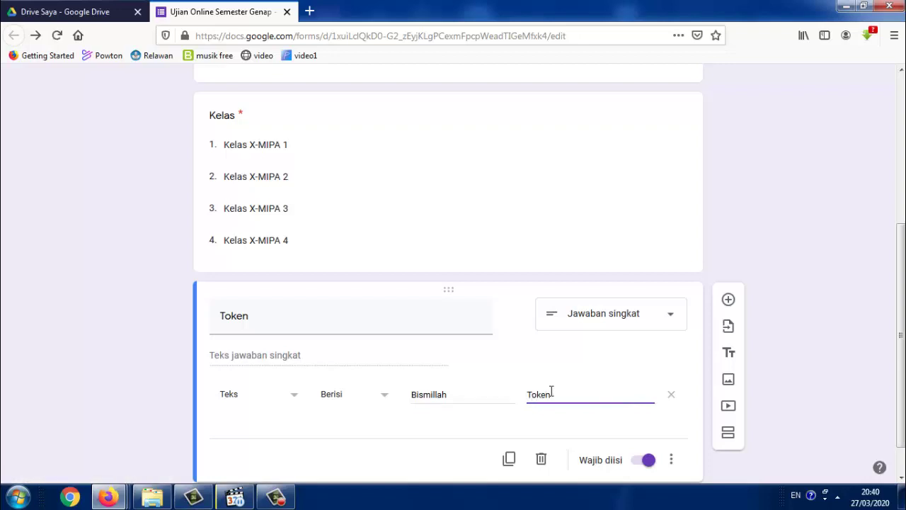
pyautogui.write(' yang Anda masukkan ')
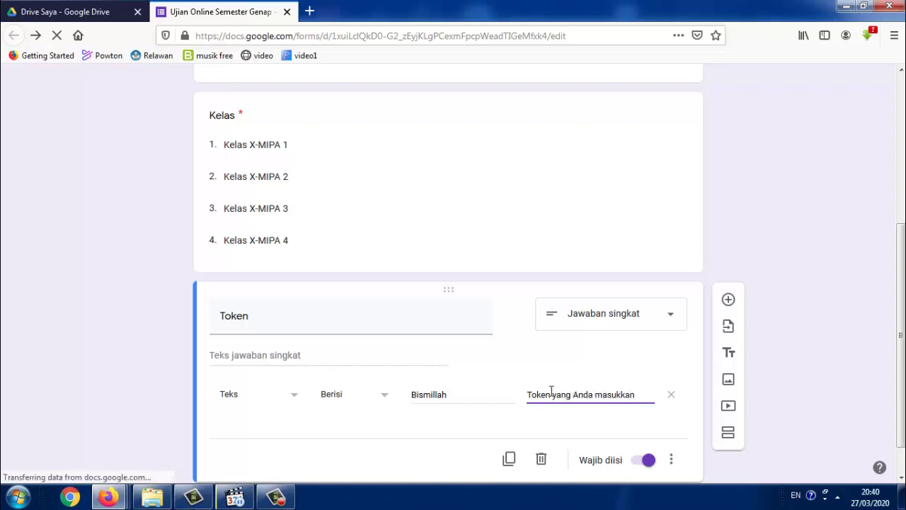
pyautogui.write('t')
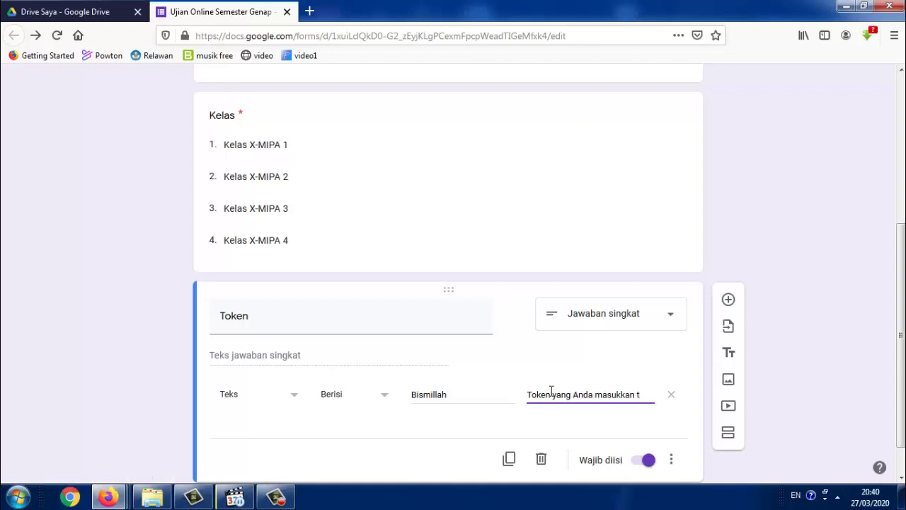
pyautogui.write('idak')
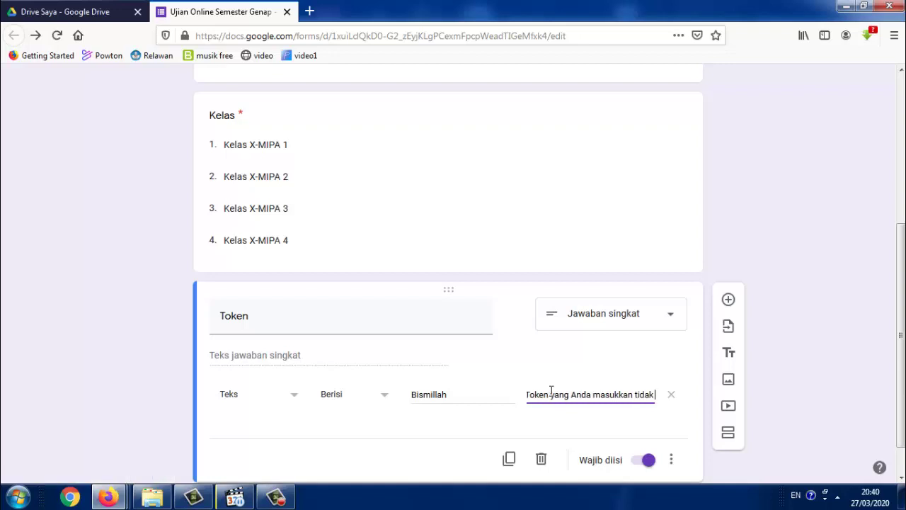
pyautogui.write(' Valid/')
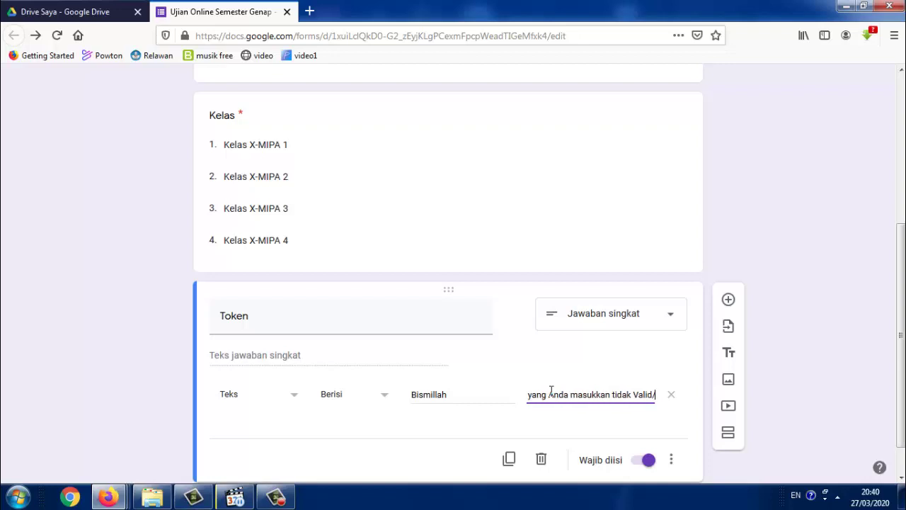
pyautogui.write('benar')
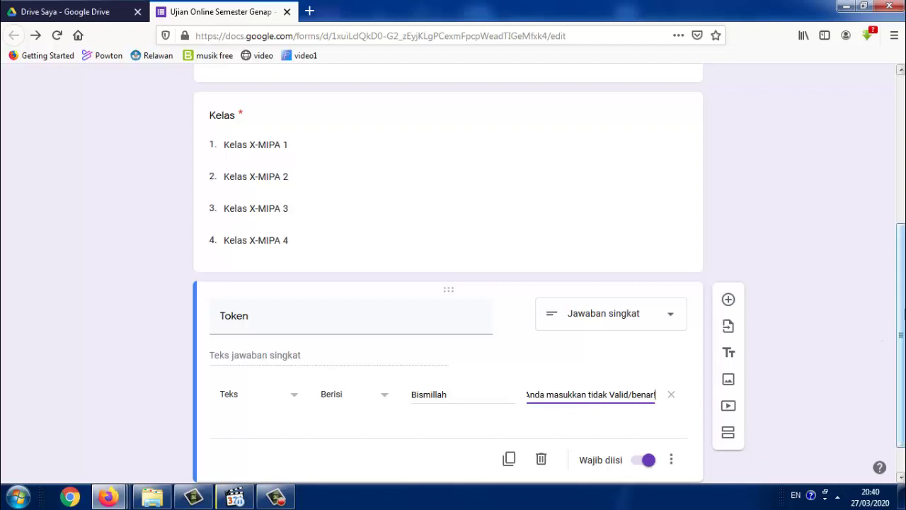
pyautogui.scroll(-1, 903, 315)
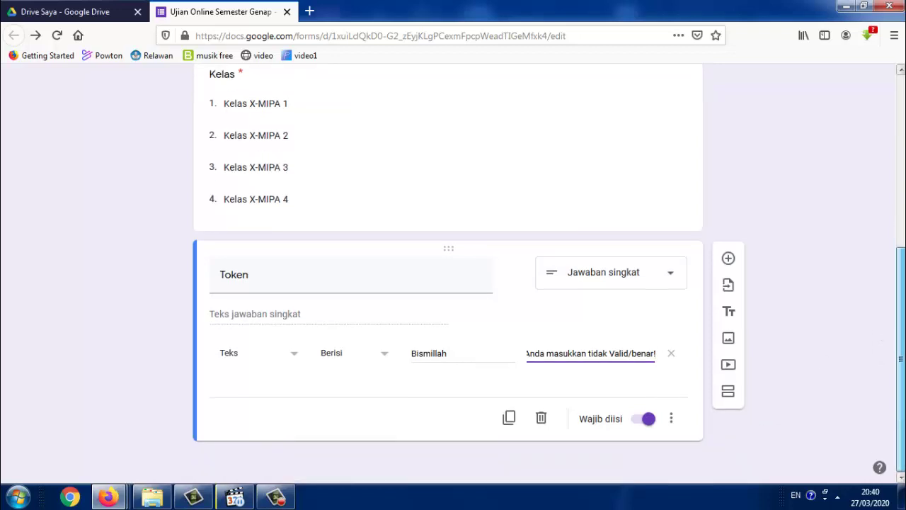
pyautogui.click(395, 420)
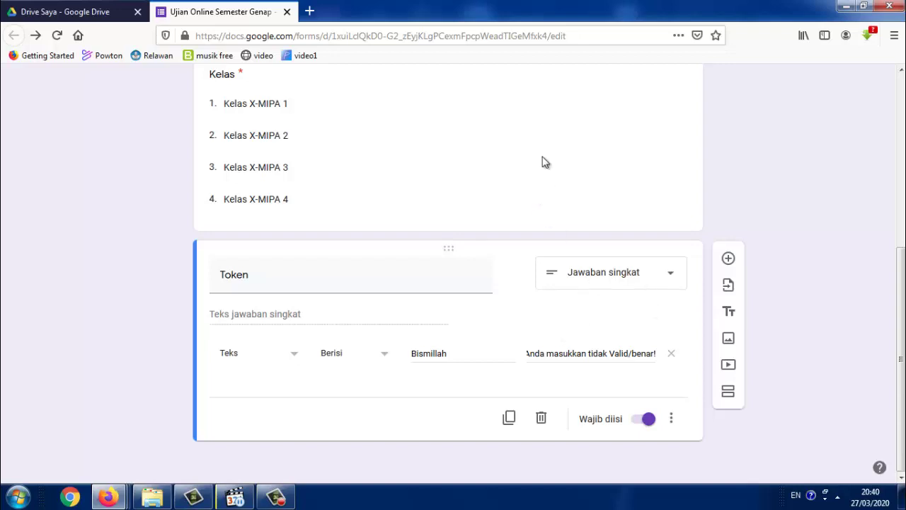
pyautogui.press('F5')
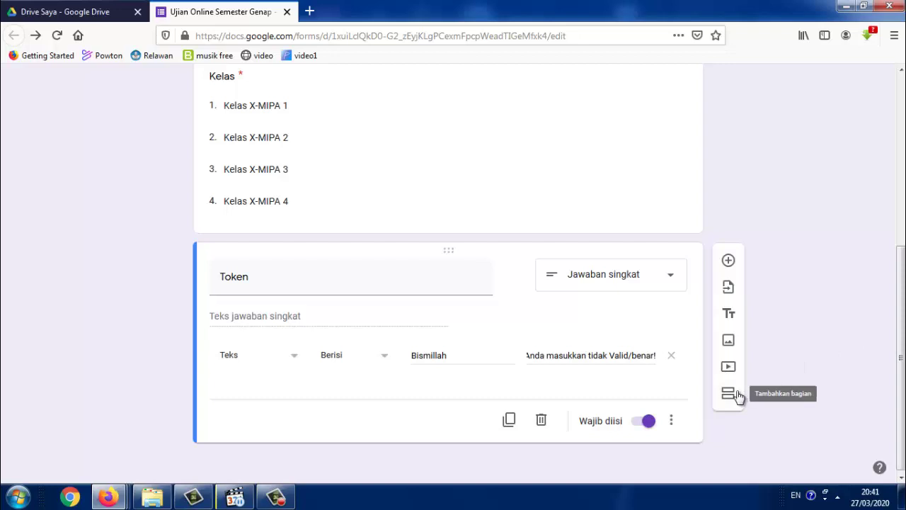
# Insert a section after Token titled 'Pilihlah Jawaban yang Anda Anggap paling Benar!'
pyautogui.click(728, 393)
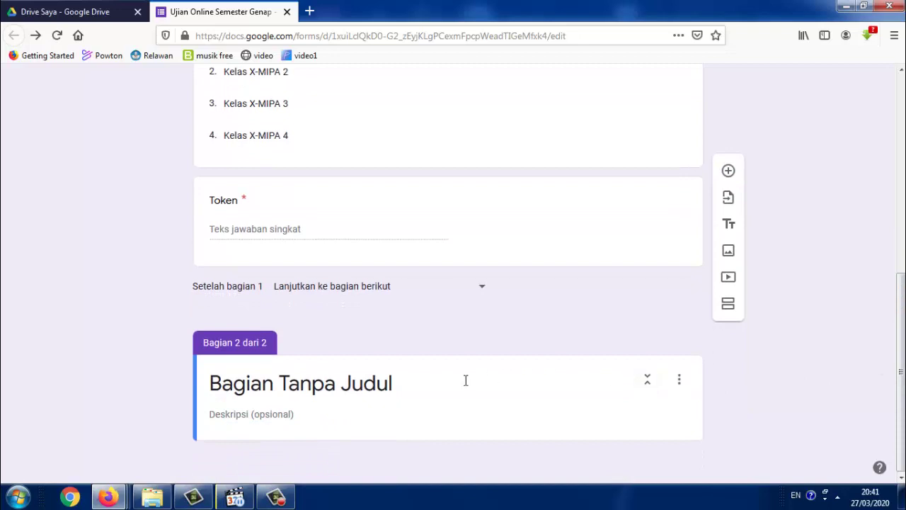
pyautogui.click(445, 386)
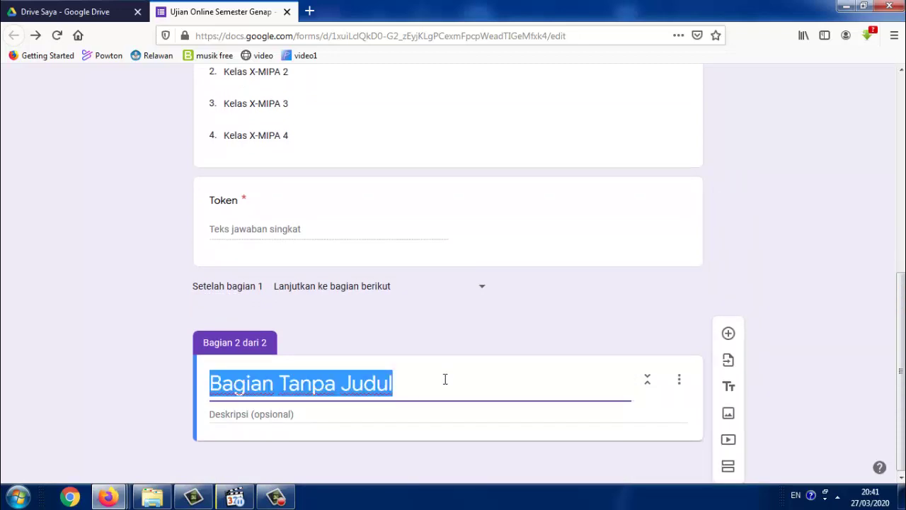
pyautogui.write('Pilihk')
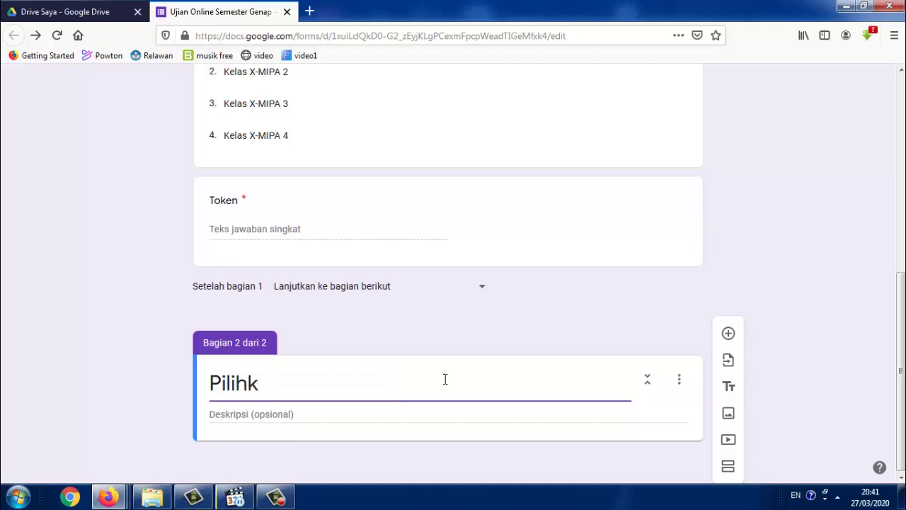
pyautogui.press('BackSpace')
pyautogui.write('l')
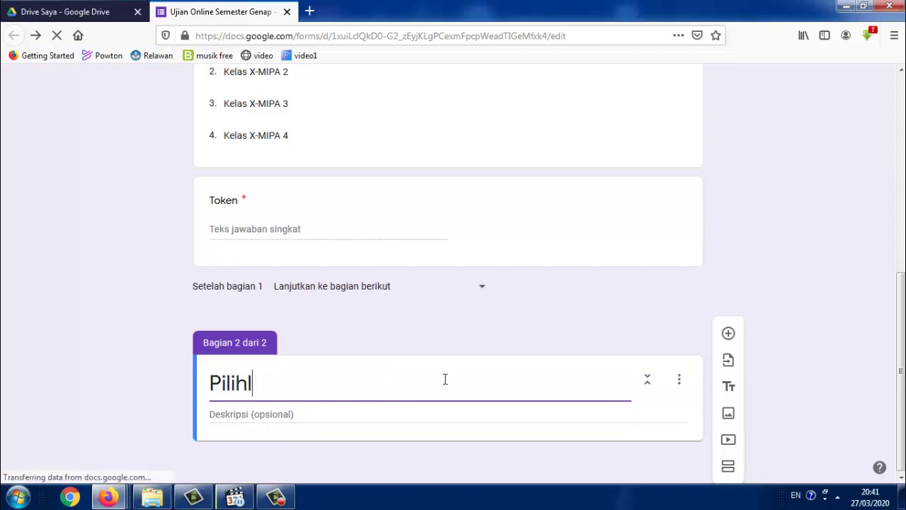
pyautogui.write('ah j')
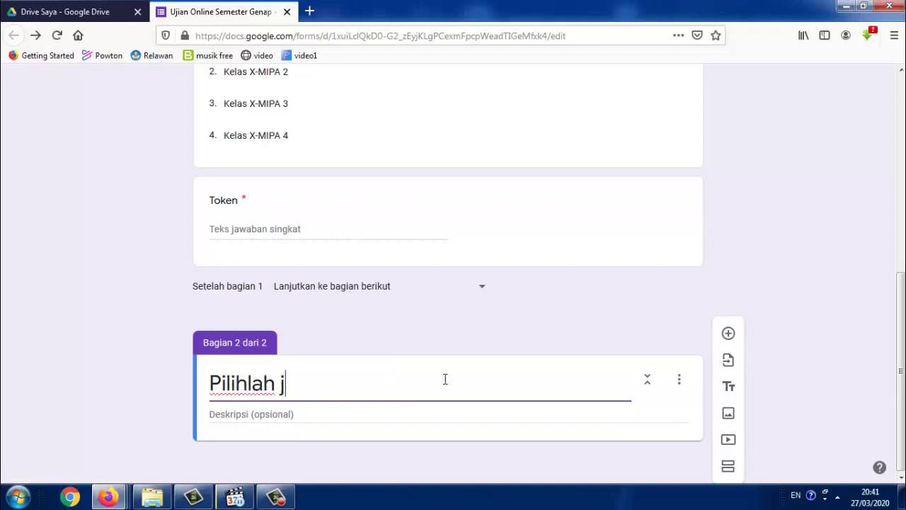
pyautogui.press('BackSpace')
pyautogui.write('Jawab')
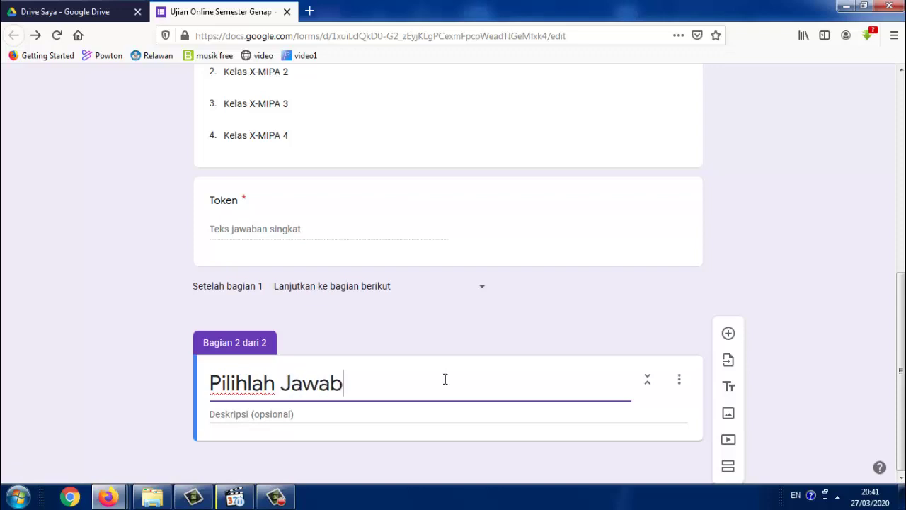
pyautogui.write('an yang')
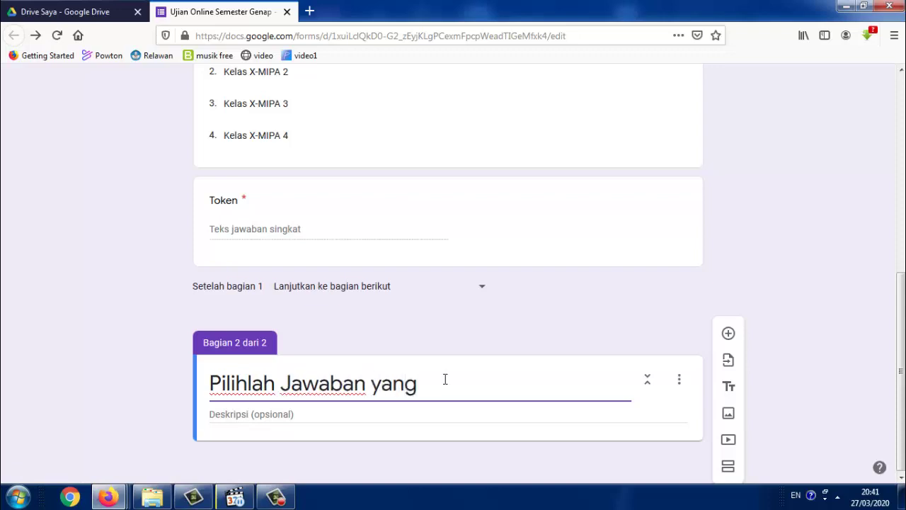
pyautogui.write(' Anda An')
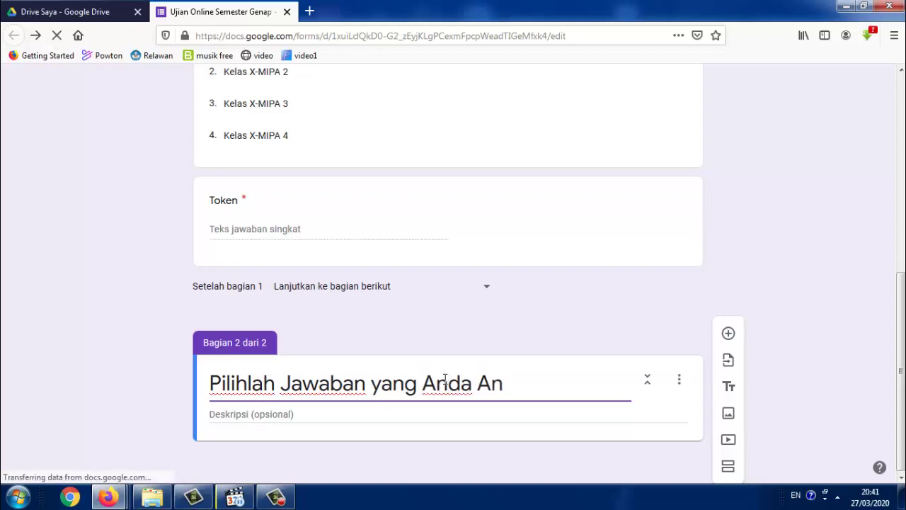
pyautogui.write('ggap paling Be')
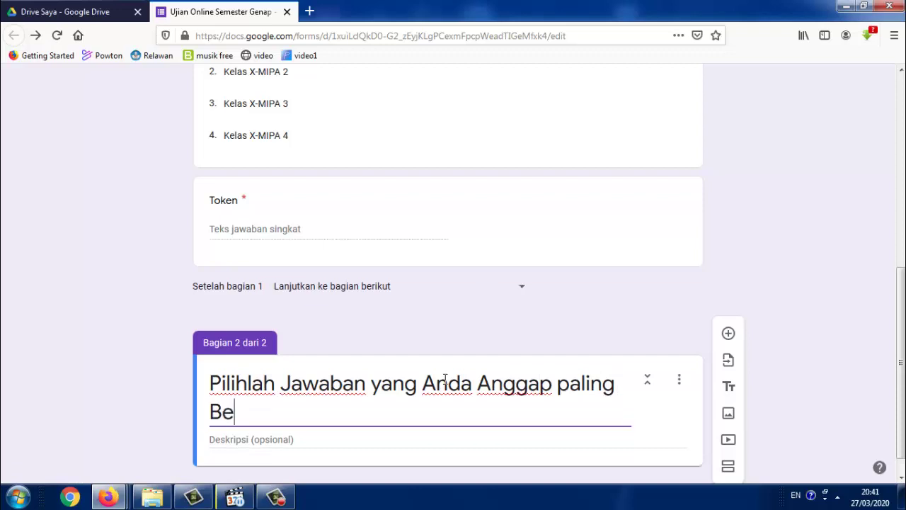
pyautogui.write('nar!')
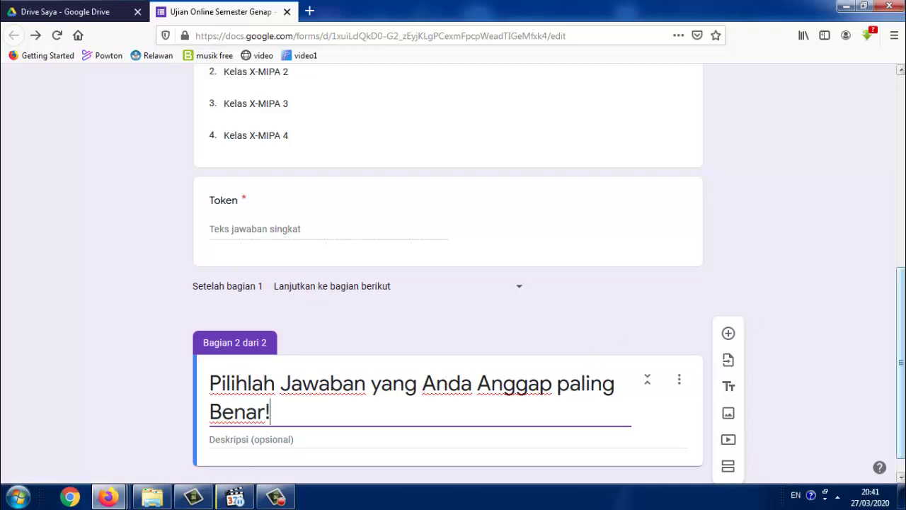
pyautogui.scroll(6, 453, 274)
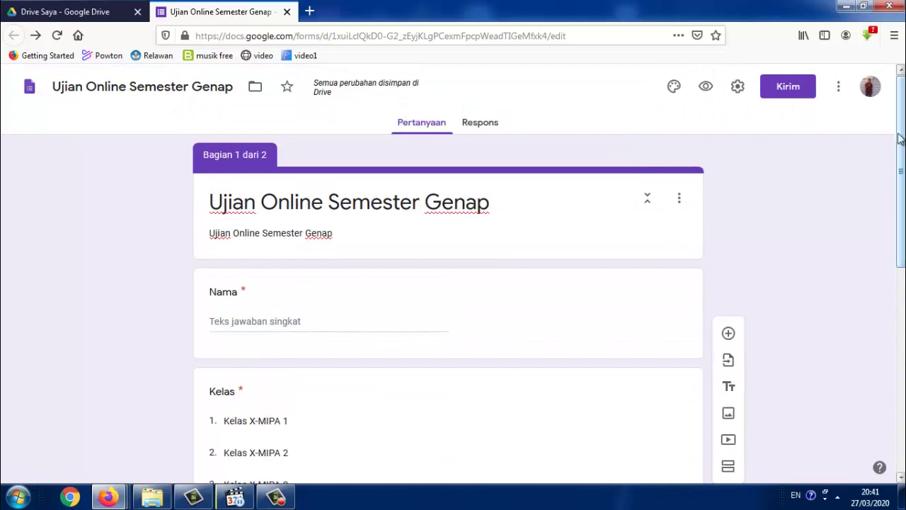
# Switch on 'Batasi ke 1 tanggapan' in the form's general settings
pyautogui.click(738, 89)
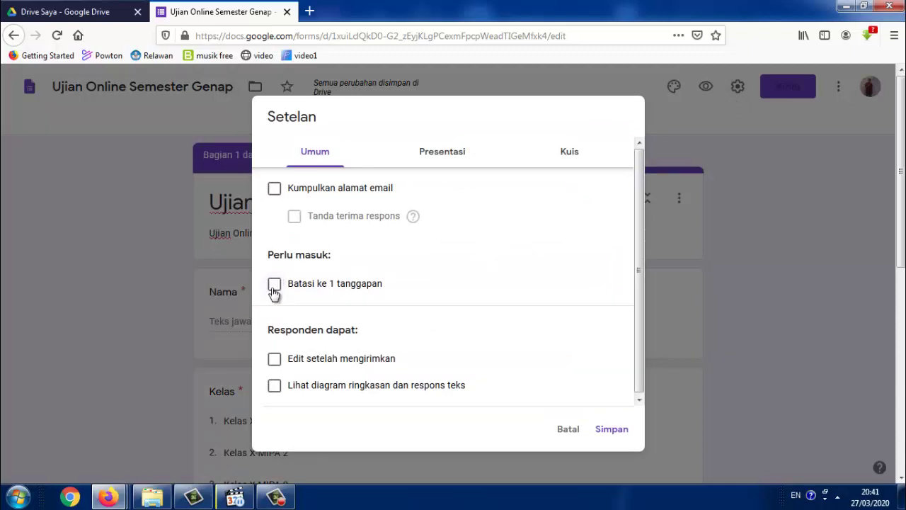
pyautogui.click(273, 290)
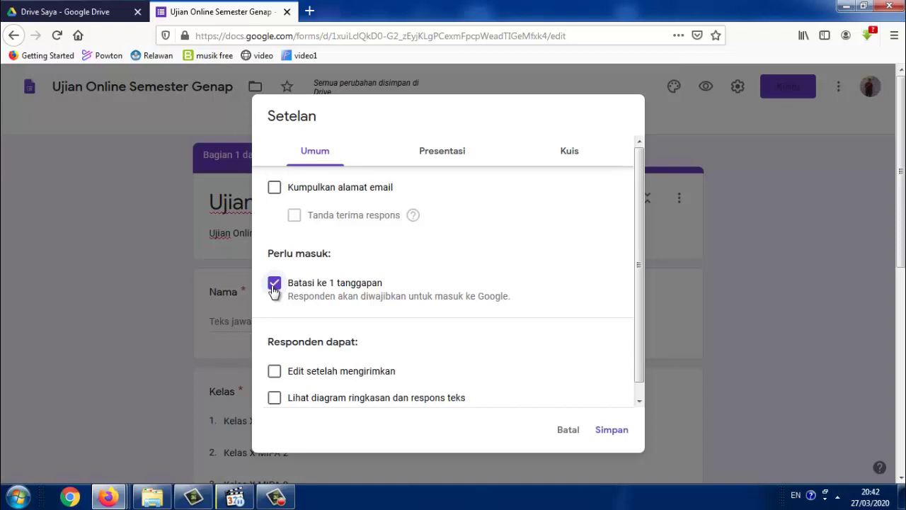
pyautogui.click(439, 155)
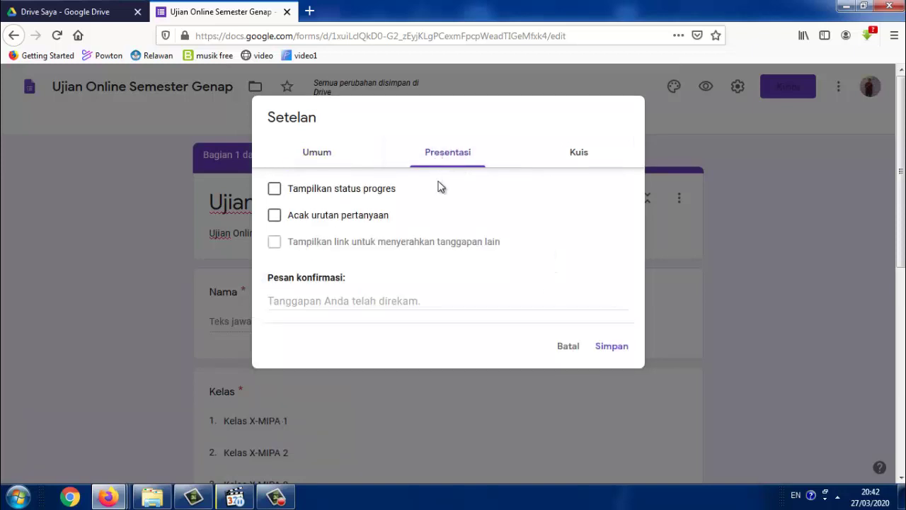
# Tick 'Acak urutan pertanyaan' in the presentation settings
pyautogui.click(274, 220)
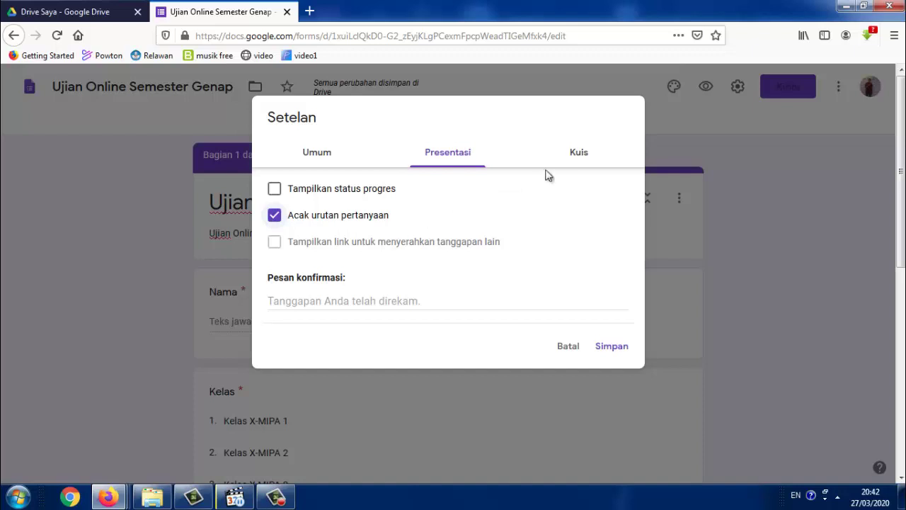
pyautogui.click(571, 156)
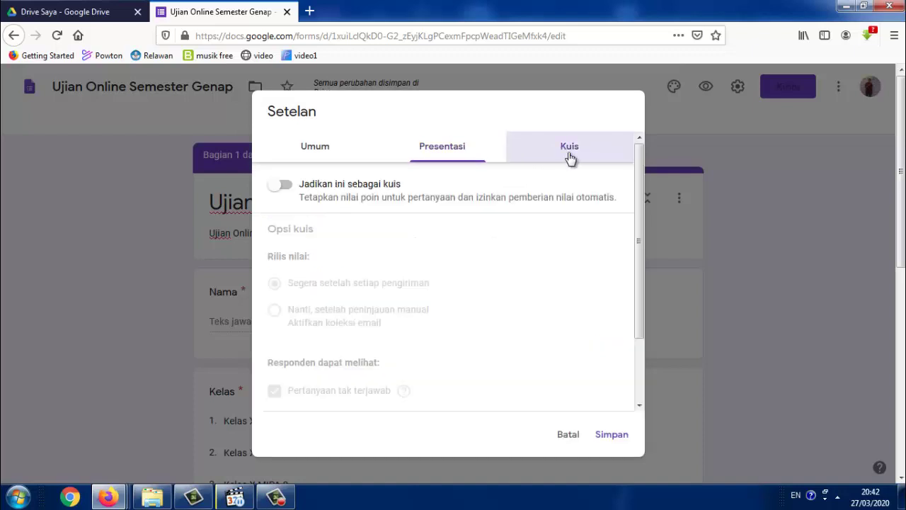
# Turn on quiz mode, hide missed questions and correct answers from respondents, and save
pyautogui.click(286, 187)
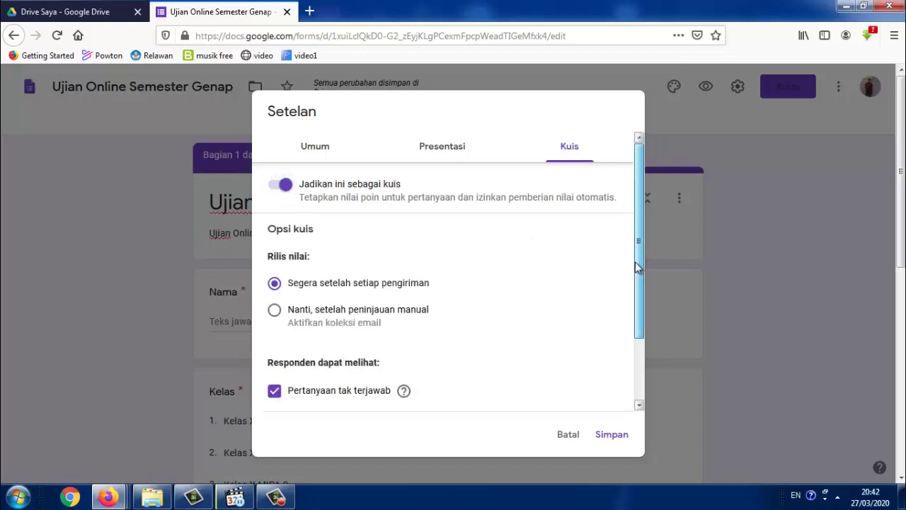
pyautogui.moveTo(640, 254); pyautogui.dragTo(634, 336)
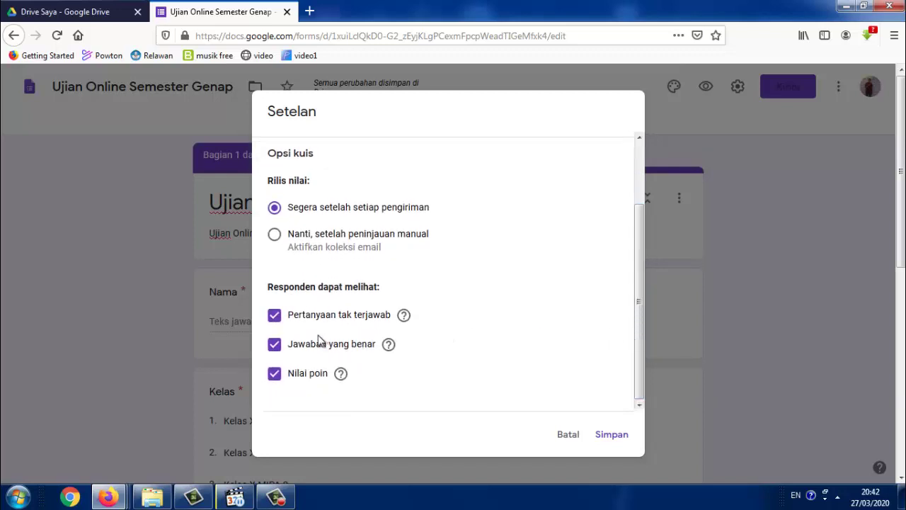
pyautogui.click(278, 324)
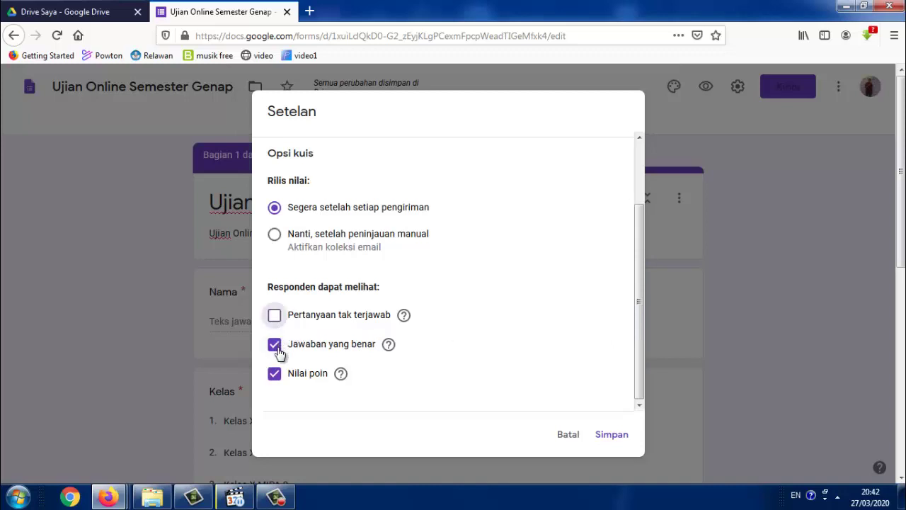
pyautogui.click(277, 350)
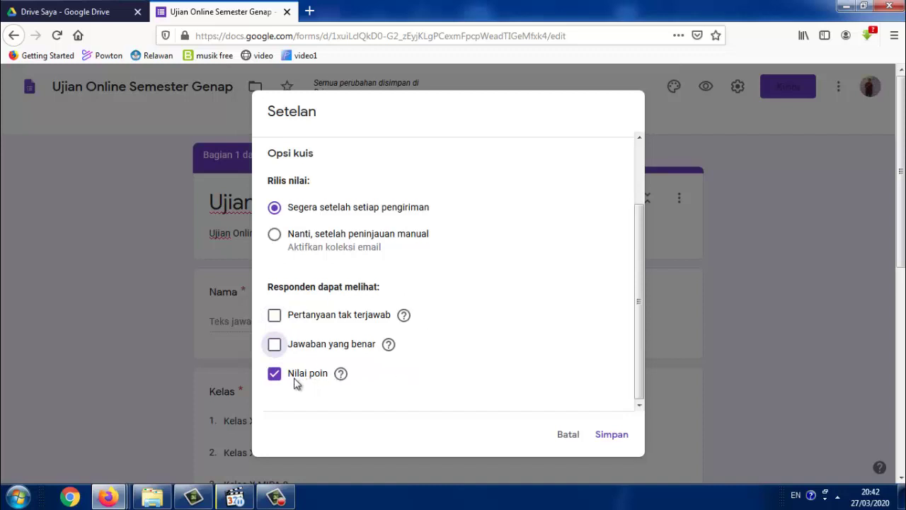
pyautogui.click(609, 434)
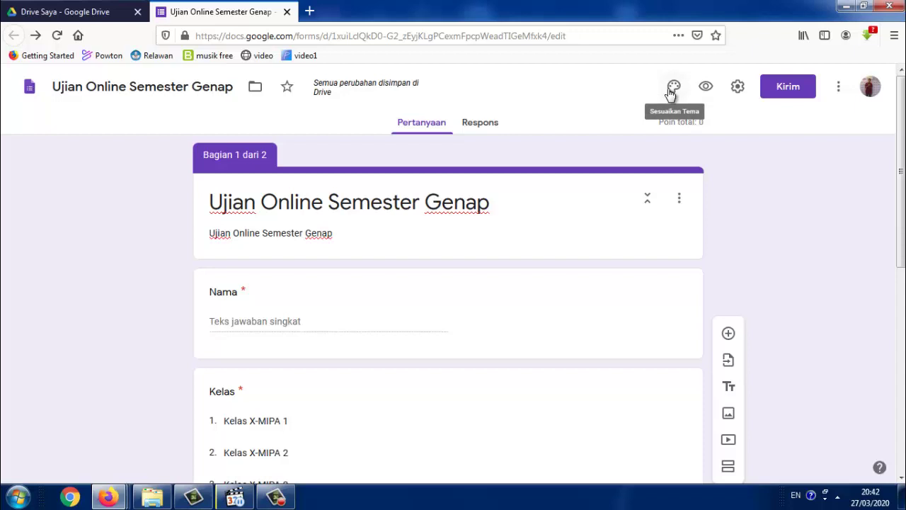
# Set the coloured-pencils bokeh image from the Tema gallery as the form's header image
pyautogui.click(672, 91)
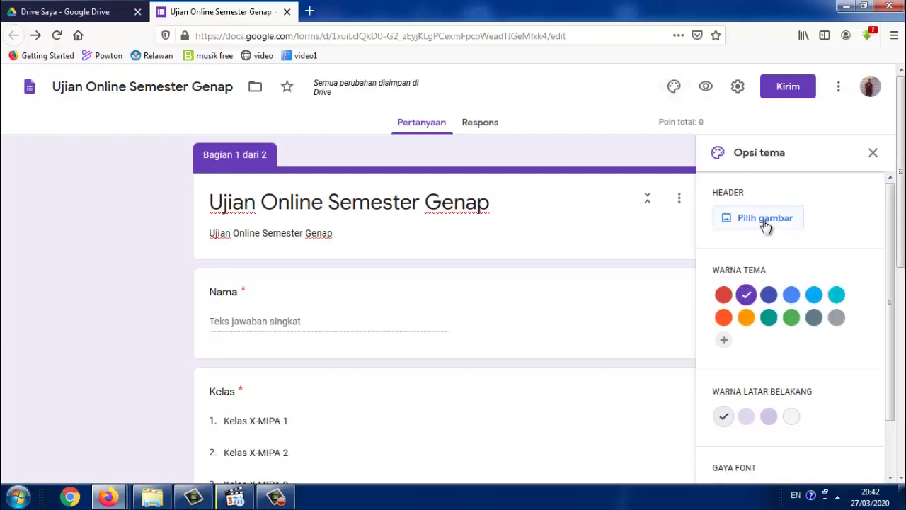
pyautogui.click(766, 219)
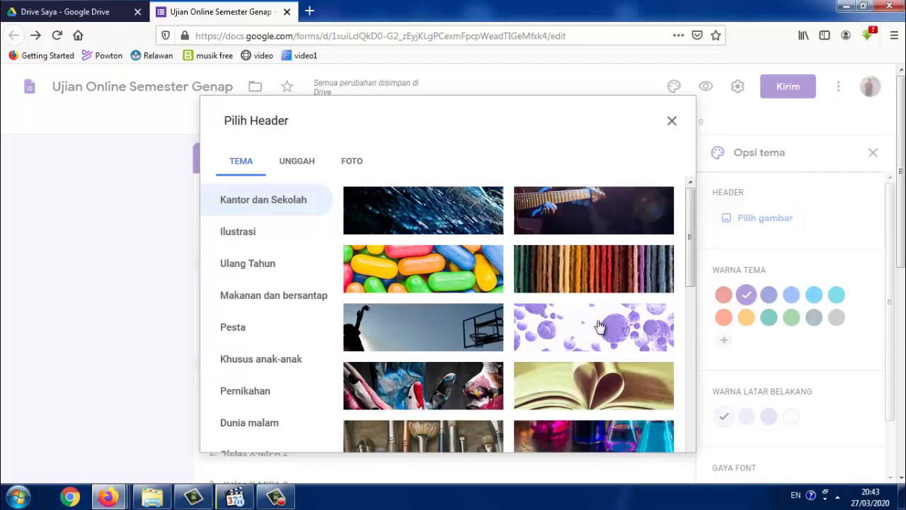
pyautogui.scroll(-3, 523, 379)
pyautogui.scroll(-2, 524, 377)
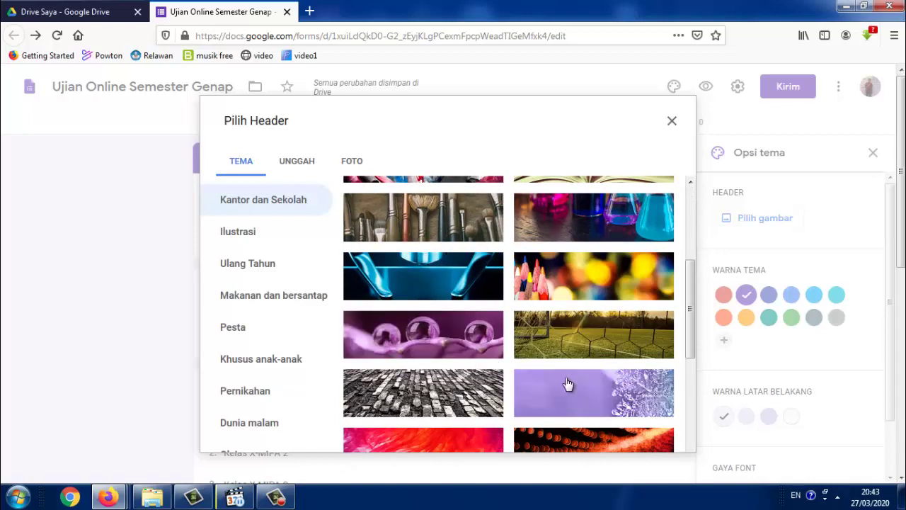
pyautogui.scroll(-3, 506, 422)
pyautogui.scroll(4, 511, 390)
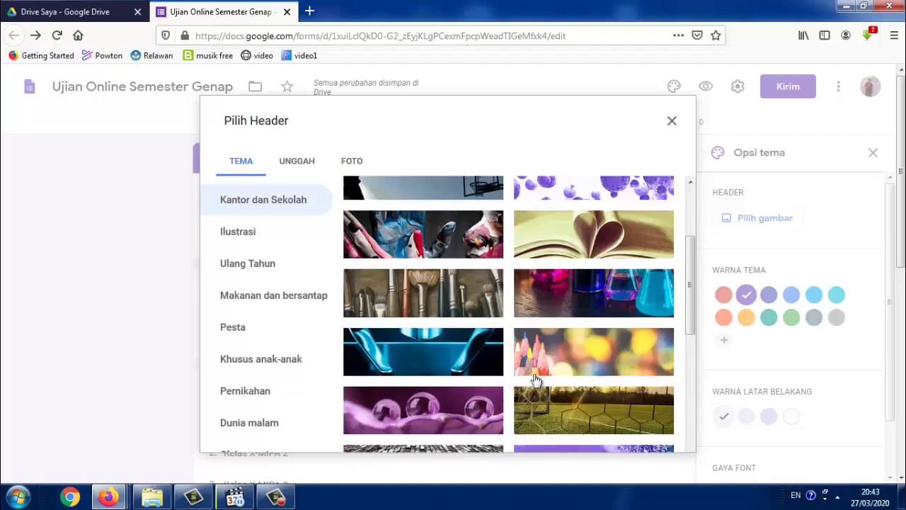
pyautogui.click(555, 344)
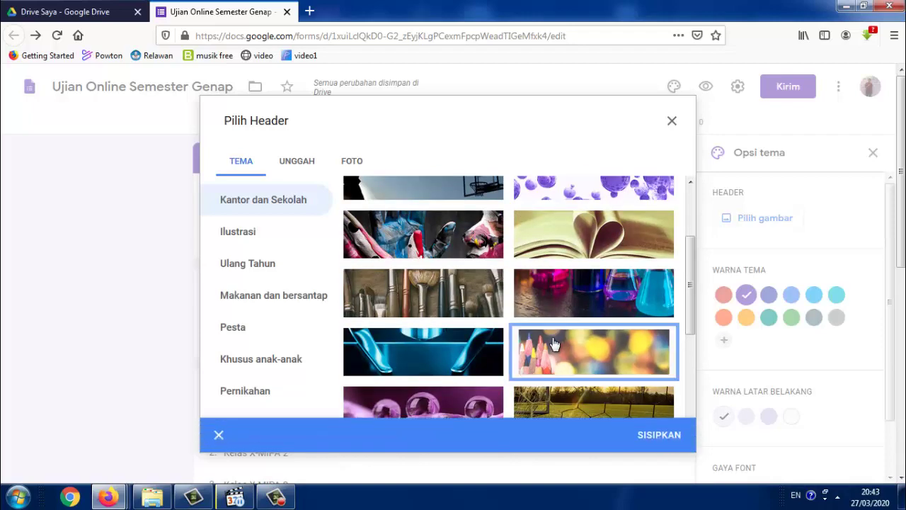
pyautogui.click(650, 435)
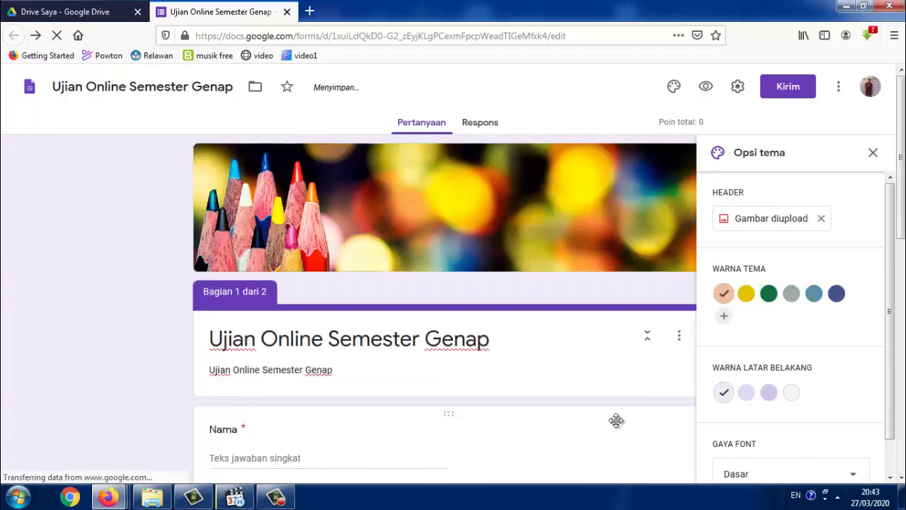
pyautogui.click(873, 153)
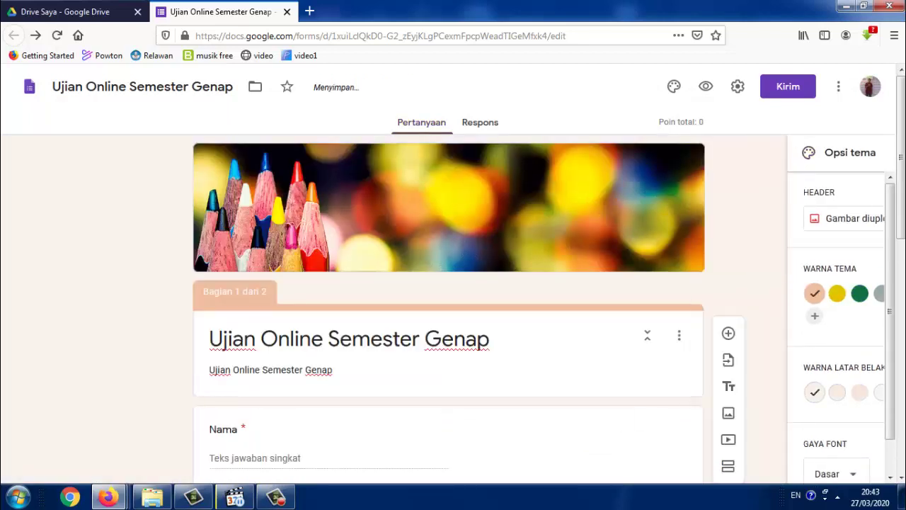
# Add a blank multiple-choice question to section 2, then bring soal.docx up in Word
pyautogui.scroll(-6, 448, 283)
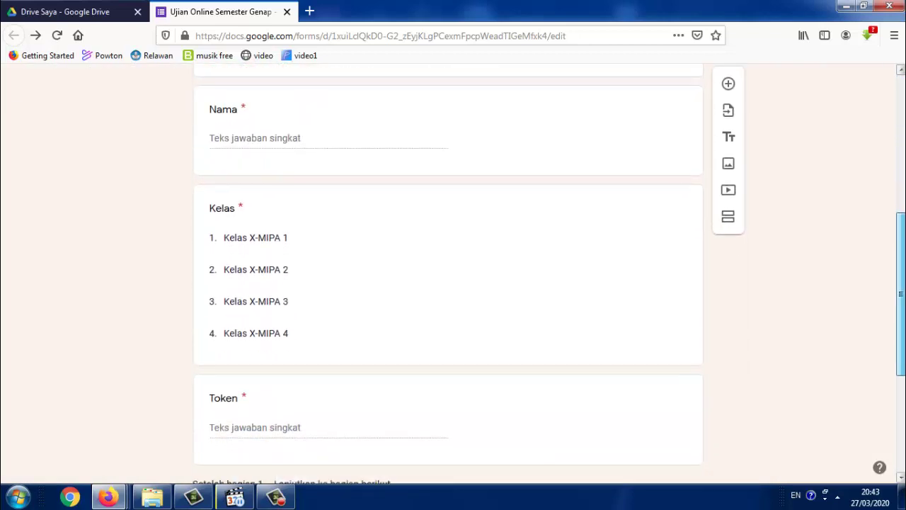
pyautogui.moveTo(904, 361); pyautogui.dragTo(903, 410)
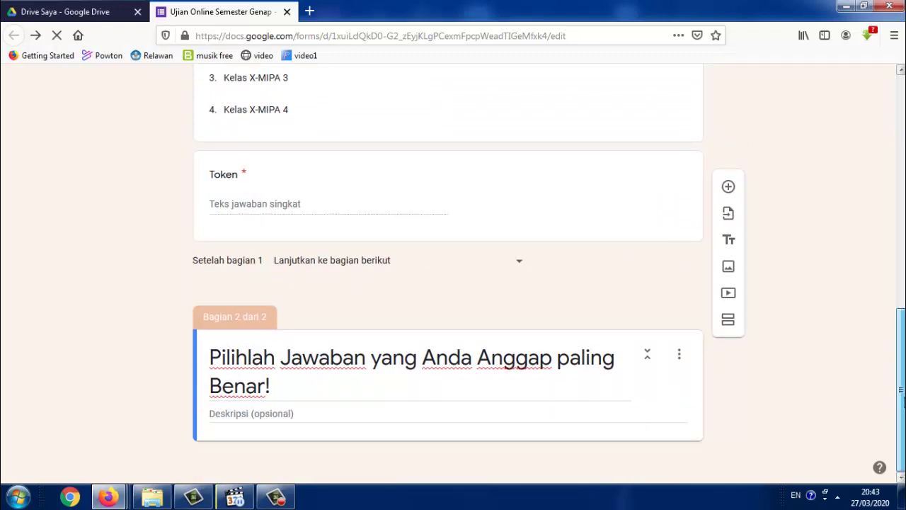
pyautogui.click(729, 189)
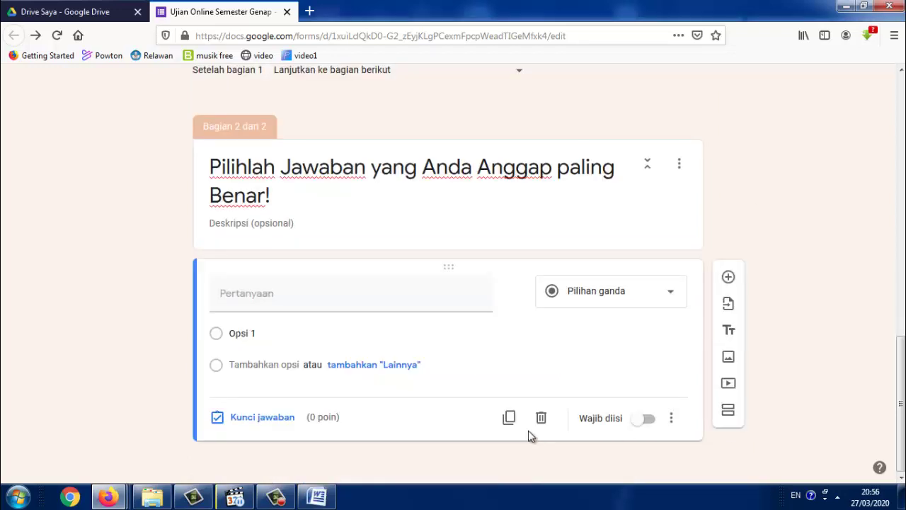
pyautogui.click(326, 498)
pyautogui.scroll(6, 604, 354)
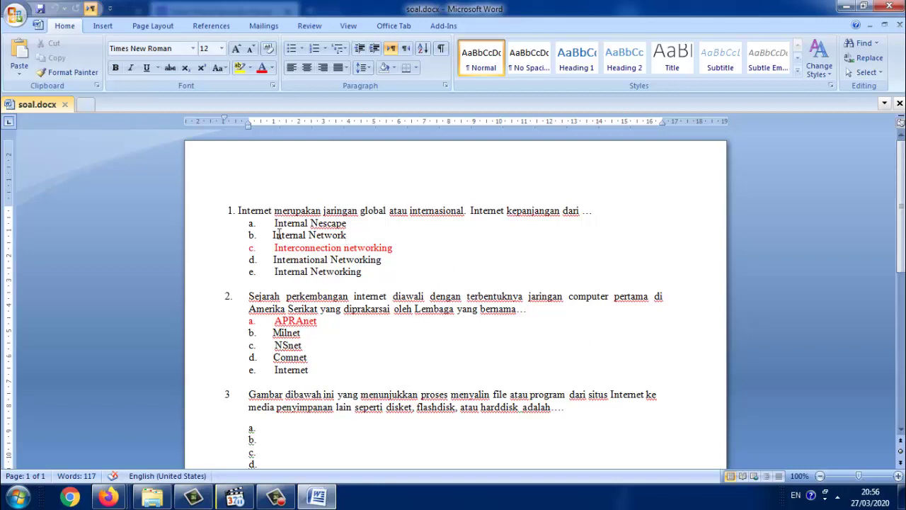
# Copy question 1's text from Word and paste it into the new form question
pyautogui.moveTo(240, 211); pyautogui.dragTo(580, 212)
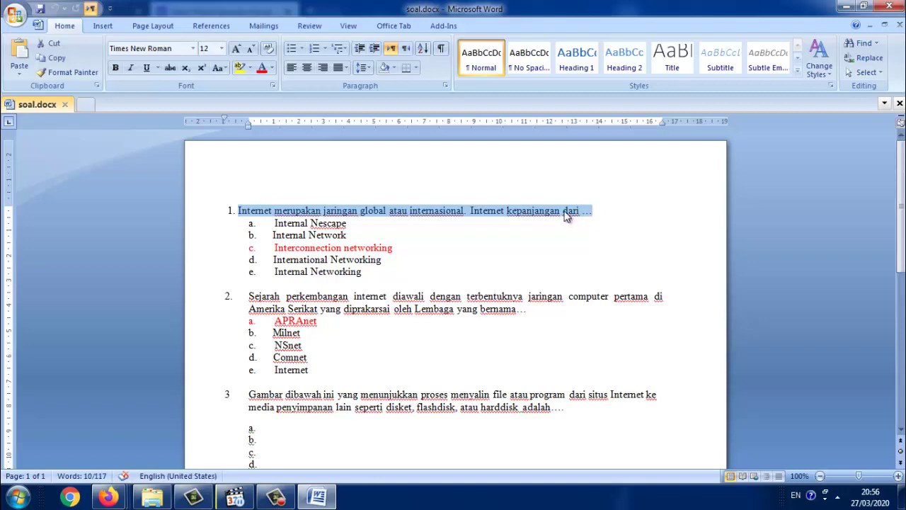
pyautogui.rightClick(569, 215)
pyautogui.click(596, 234)
pyautogui.hotkey('alt', 'Tab')
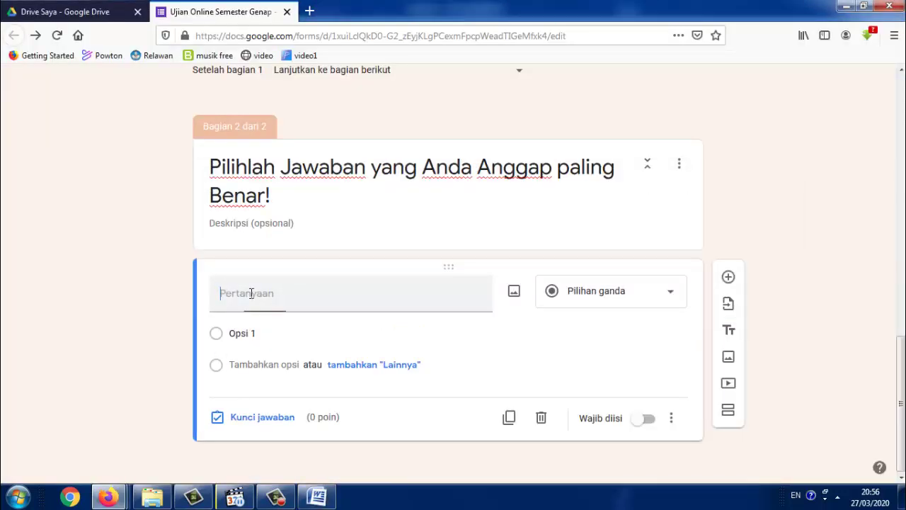
pyautogui.hotkey('ctrl', 'v')
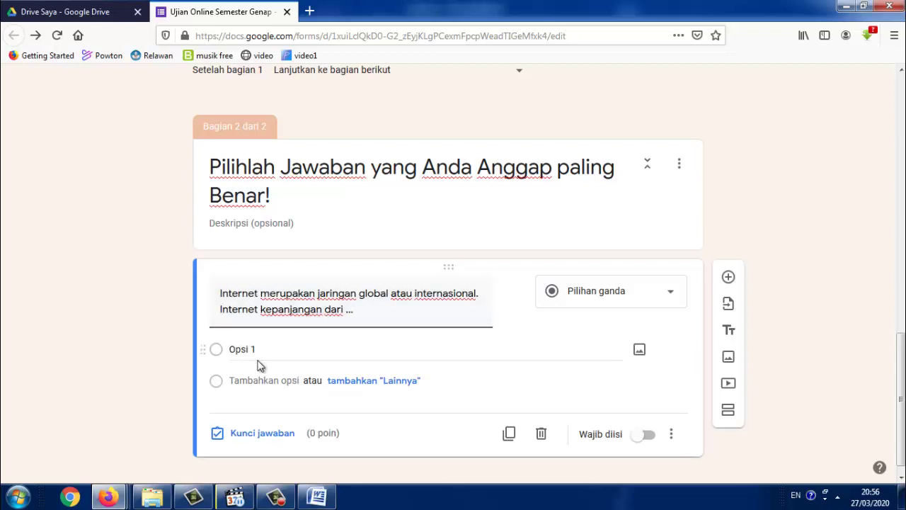
# Set question 1's answer options in Word to Numbering None, removing the a.–e. lettering
pyautogui.click(317, 487)
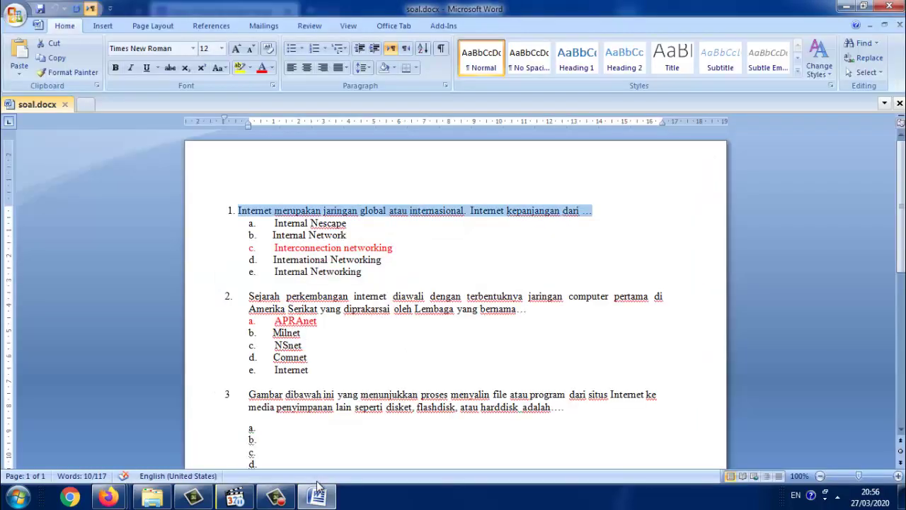
pyautogui.moveTo(370, 272); pyautogui.dragTo(259, 225)
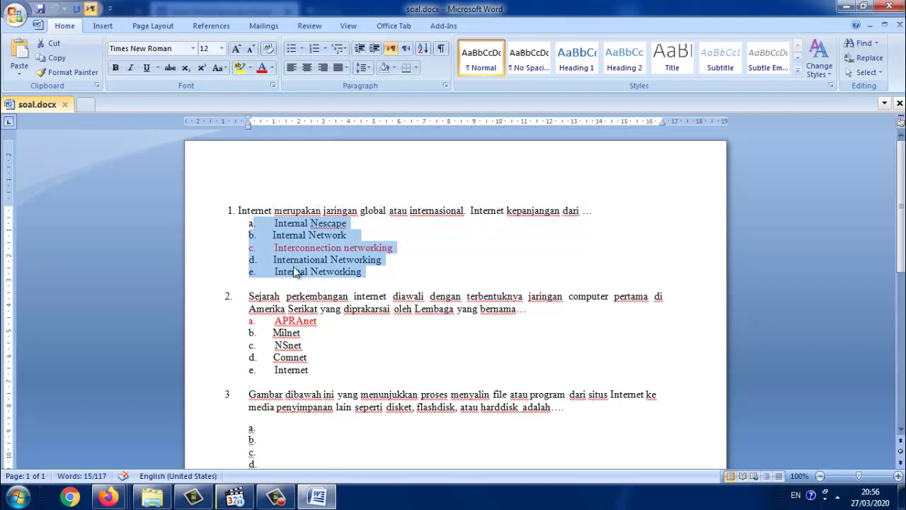
pyautogui.click(325, 49)
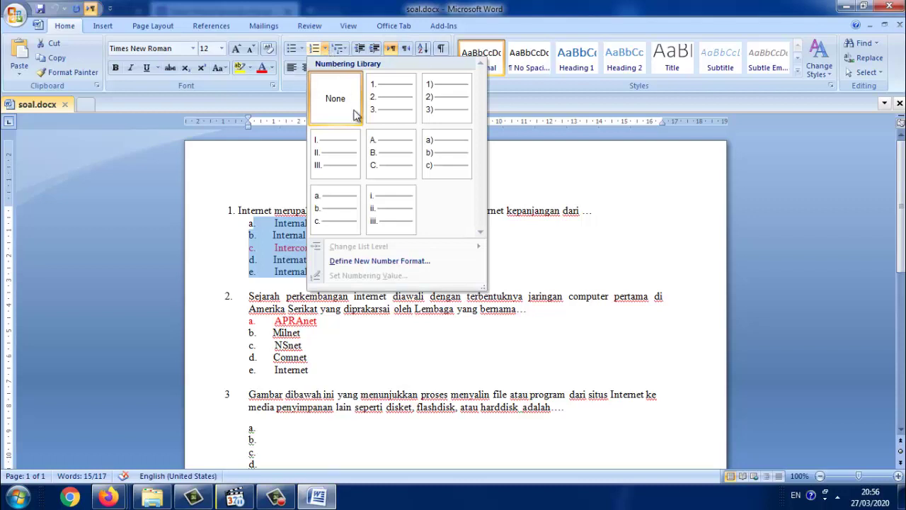
pyautogui.press('Escape')
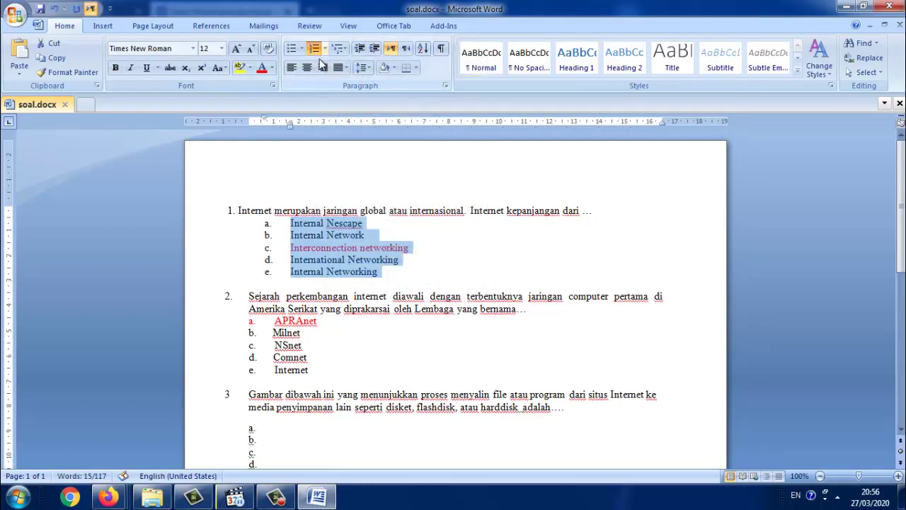
pyautogui.click(325, 48)
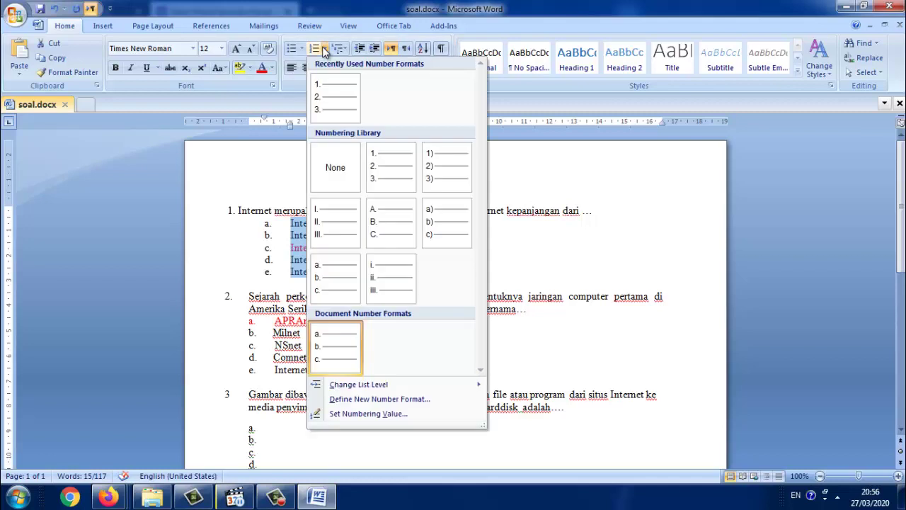
pyautogui.click(342, 167)
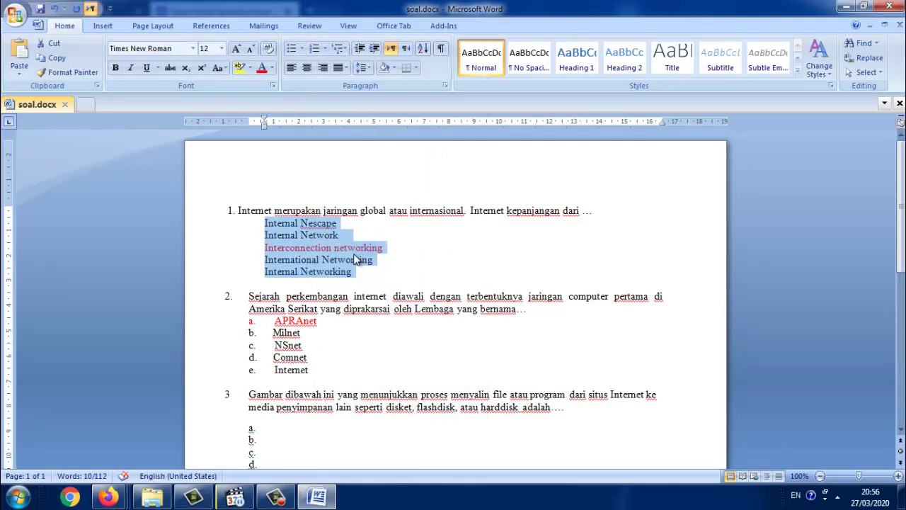
pyautogui.hotkey('alt', 'Tab')
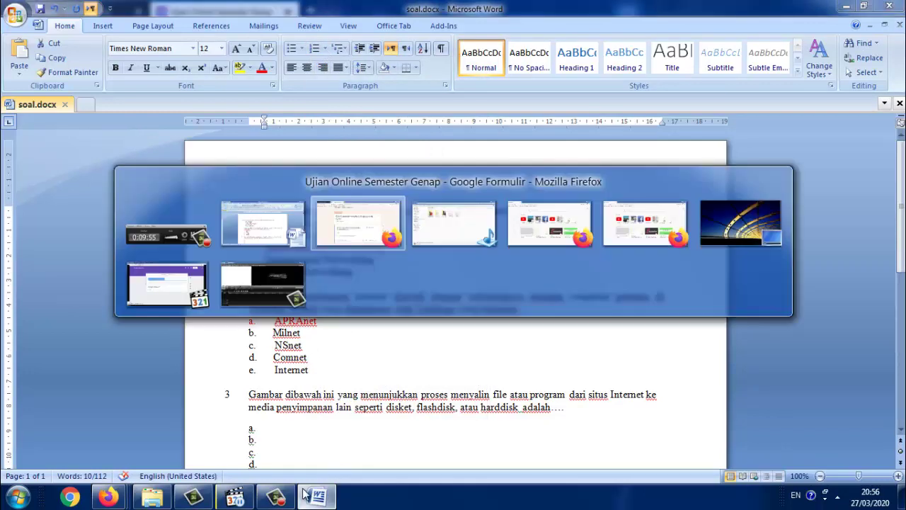
pyautogui.moveTo(305, 495)
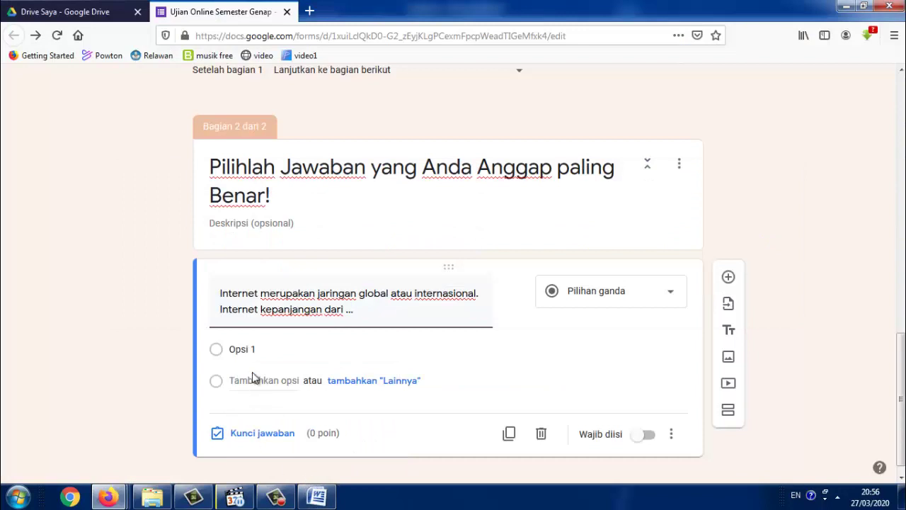
# Paste question 1's five options and key Interconnection networking as correct for 20 points
pyautogui.click(251, 350)
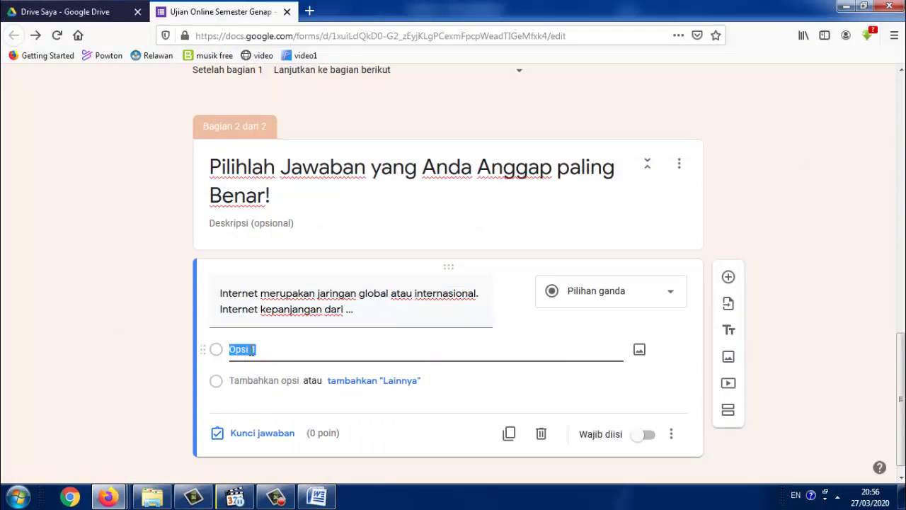
pyautogui.hotkey('ctrl', 'v')
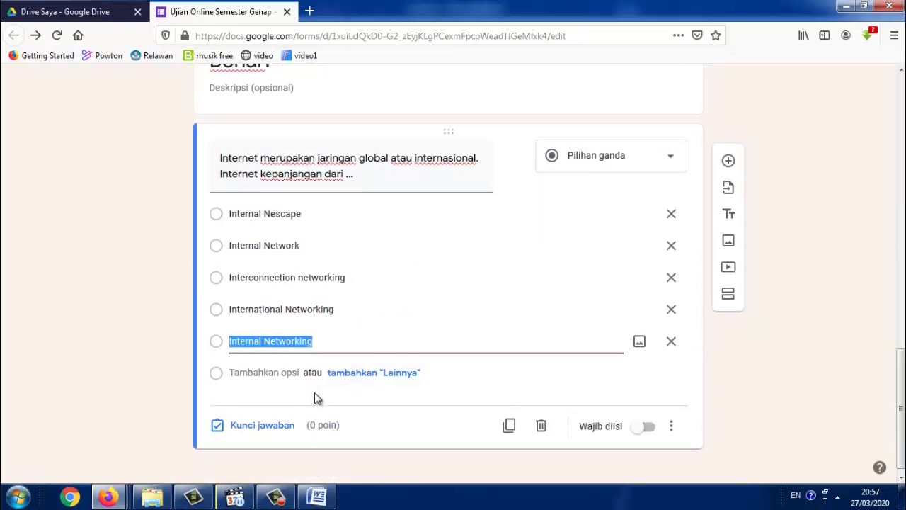
pyautogui.click(276, 425)
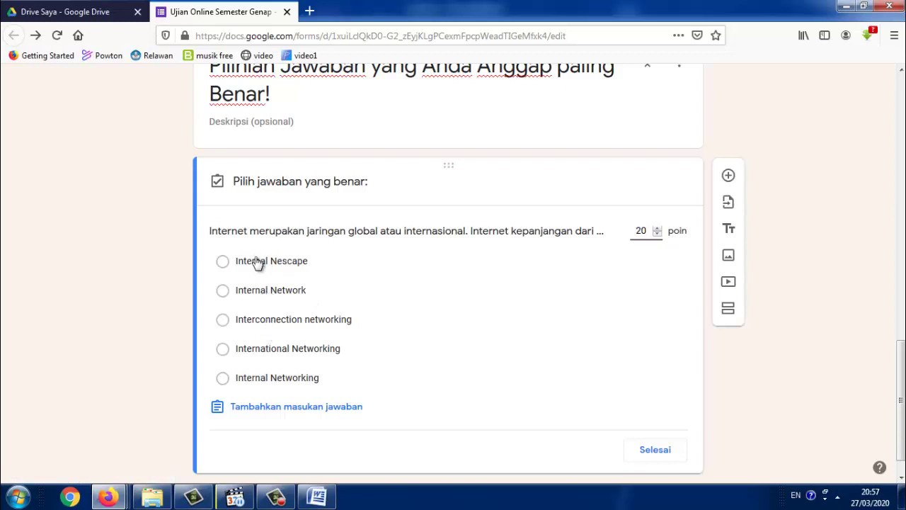
pyautogui.click(239, 322)
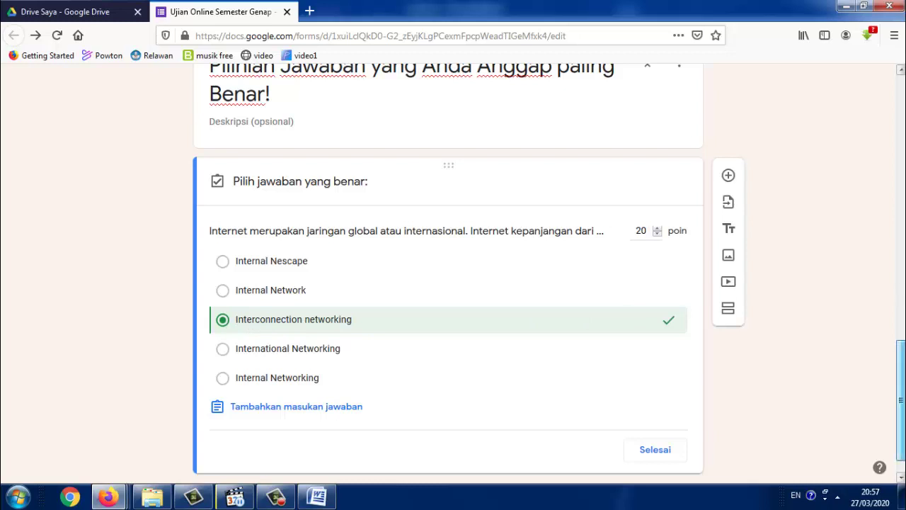
pyautogui.scroll(-1, 900, 407)
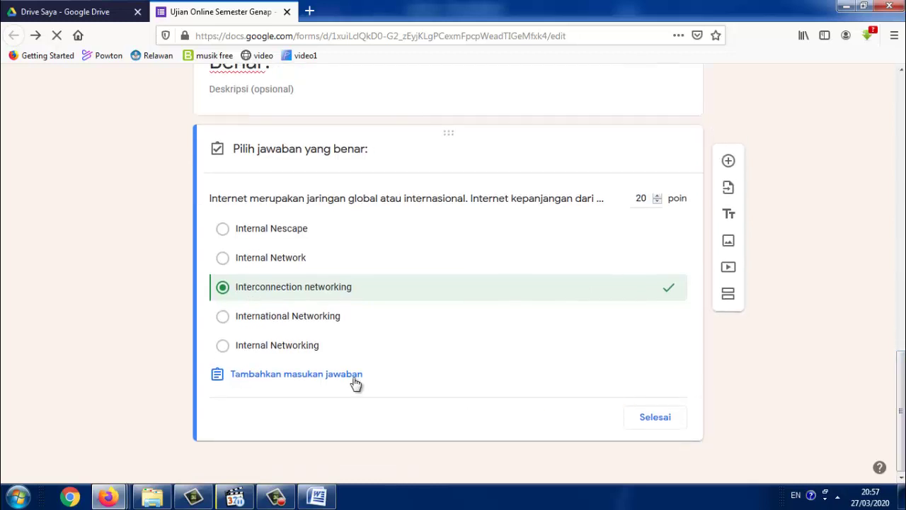
pyautogui.click(653, 422)
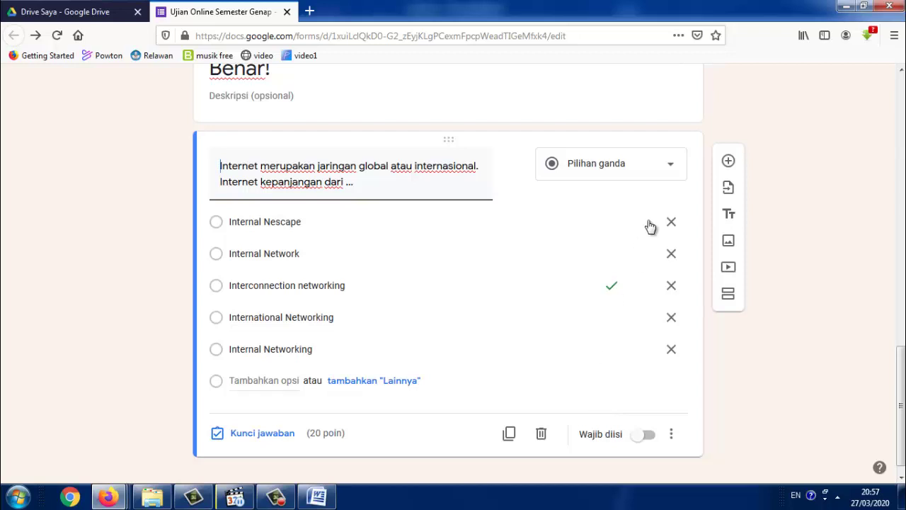
# Add another question and paste question 2's text from Word into it
pyautogui.click(728, 163)
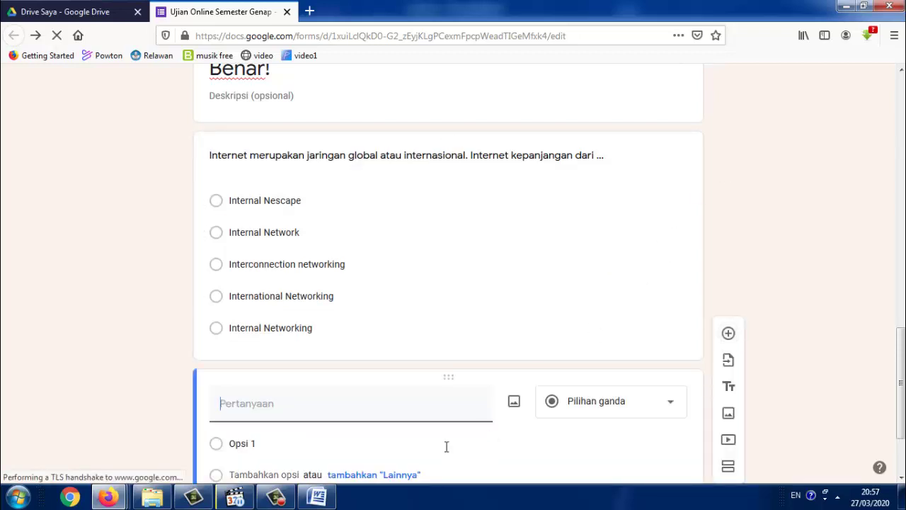
pyautogui.hotkey('alt', 'Tab')
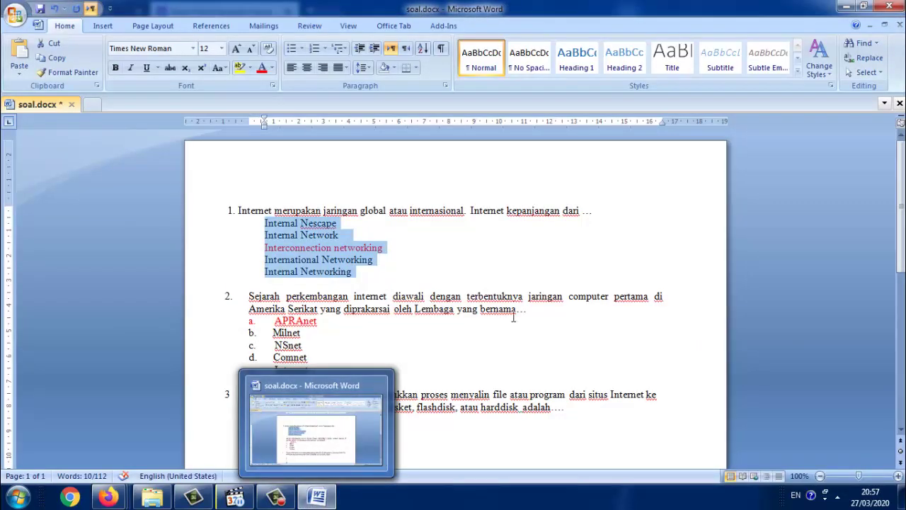
pyautogui.moveTo(530, 309); pyautogui.dragTo(273, 303)
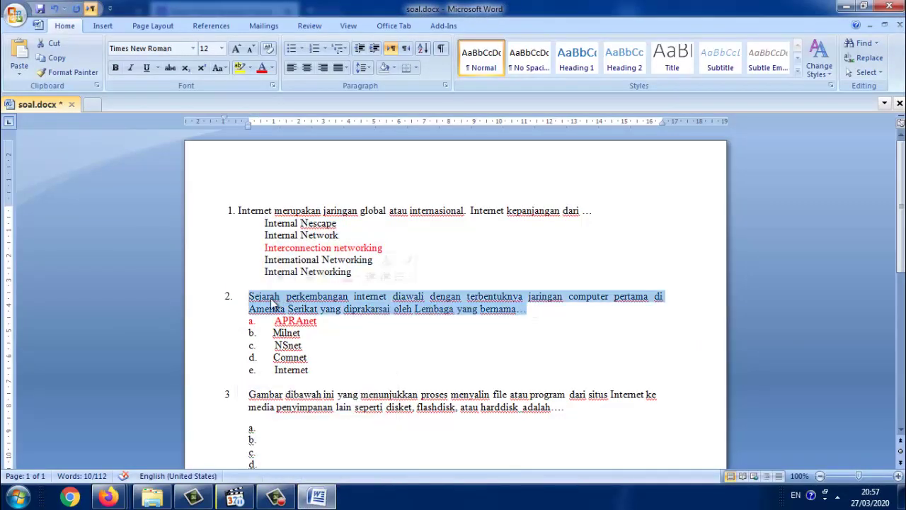
pyautogui.click(311, 503)
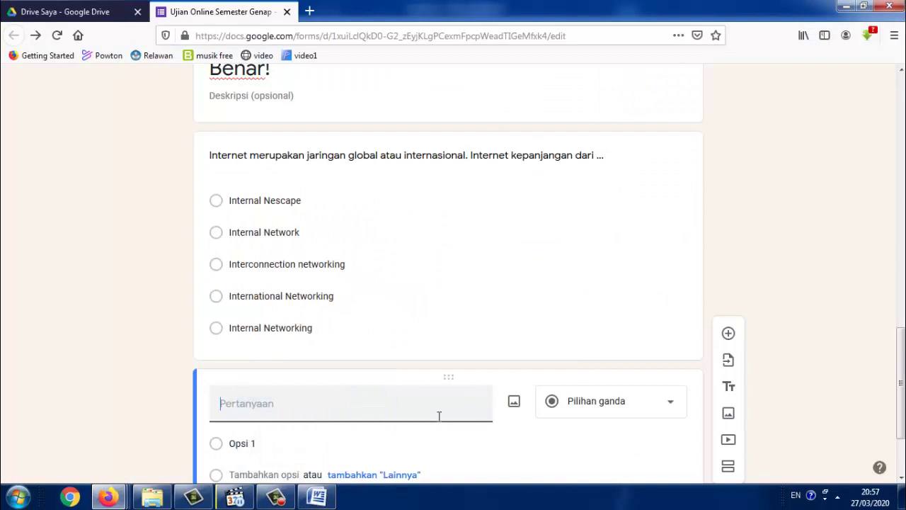
pyautogui.write('Sejarah perkembangan internet diawali dengan terbentuknya jaringan computer pertama di Amerika Serikat yang diprakarsai oleh Lembaga yang bernama...')
pyautogui.scroll(-2, 439, 416)
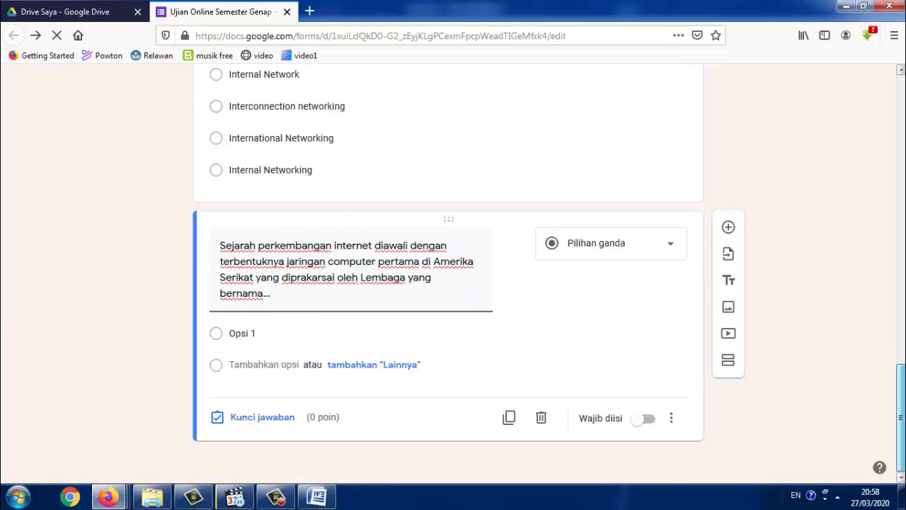
# Strip the lettering from question 2's answer options in Word and copy them
pyautogui.hotkey('alt', 'Tab')
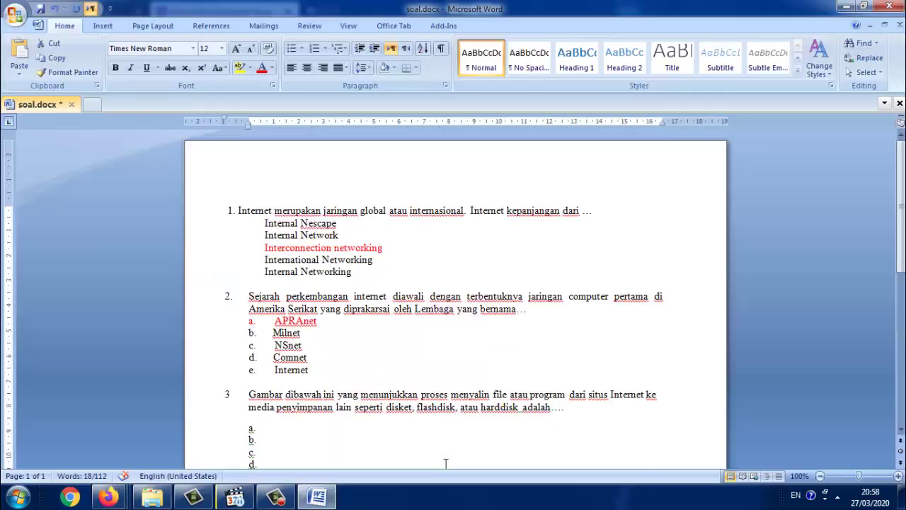
pyautogui.moveTo(318, 368); pyautogui.dragTo(276, 321)
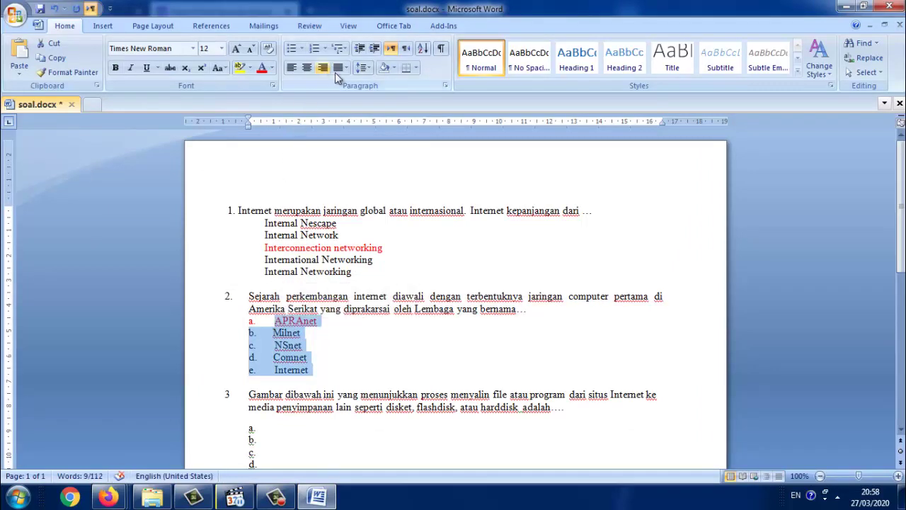
pyautogui.click(316, 48)
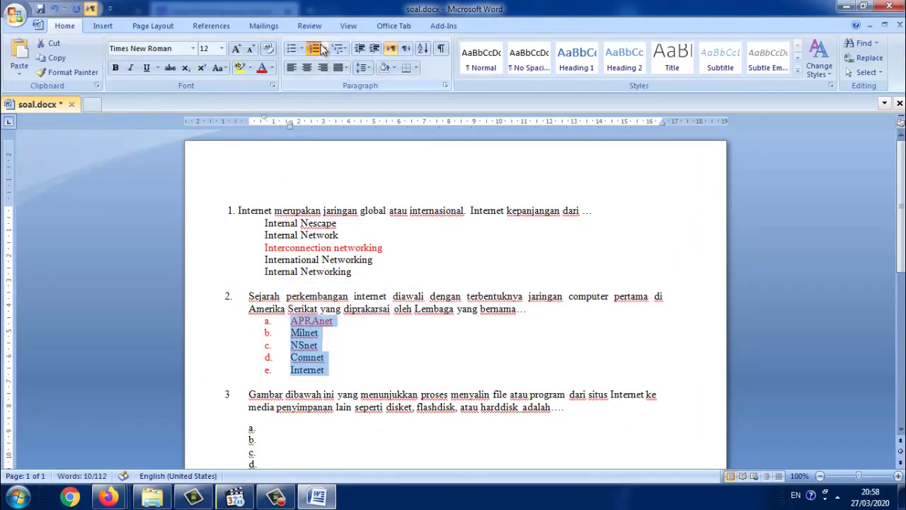
pyautogui.click(317, 49)
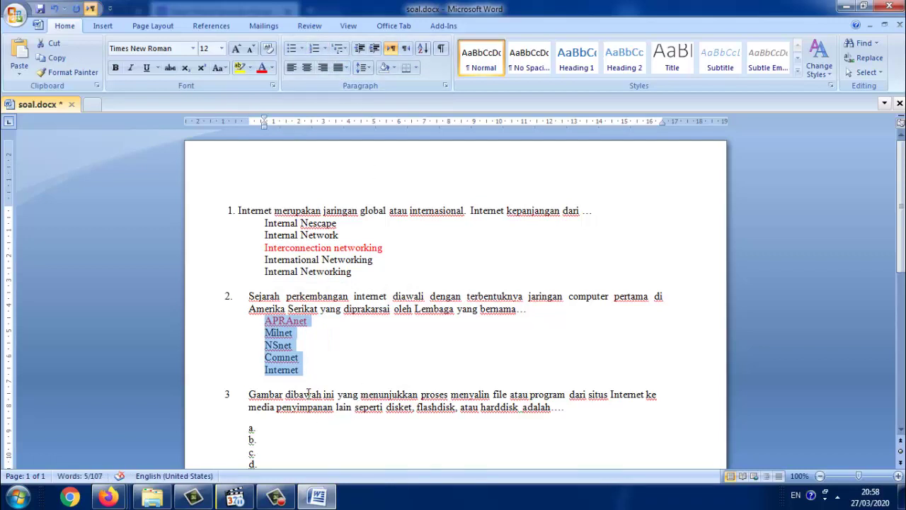
pyautogui.moveTo(275, 496)
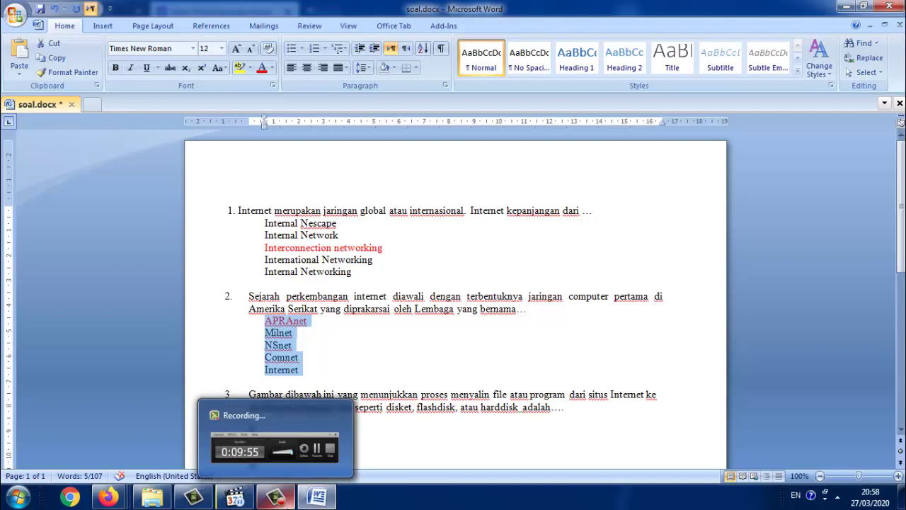
pyautogui.hotkey('alt', 'Tab')
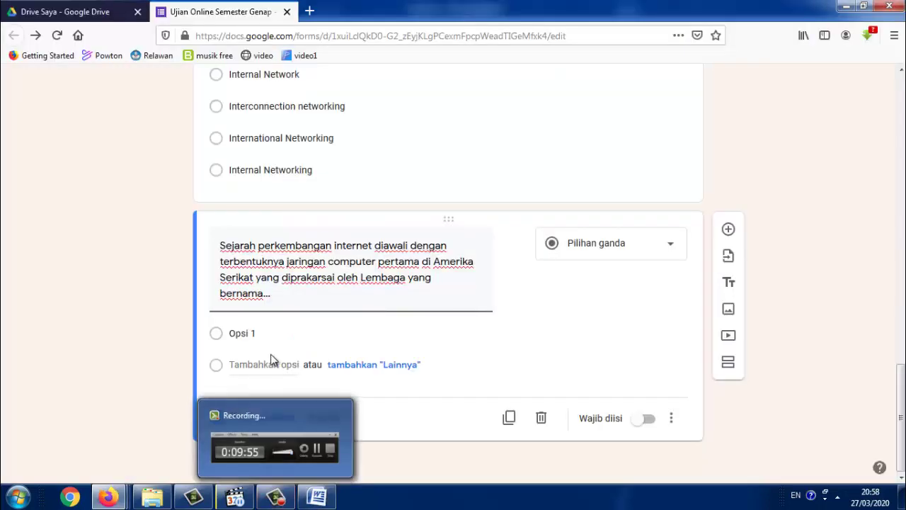
# Paste APRAnet, Milnet, NSnet, Comnet, Internet as options, key APRAnet correct for 20 points, add a question
pyautogui.click(260, 336)
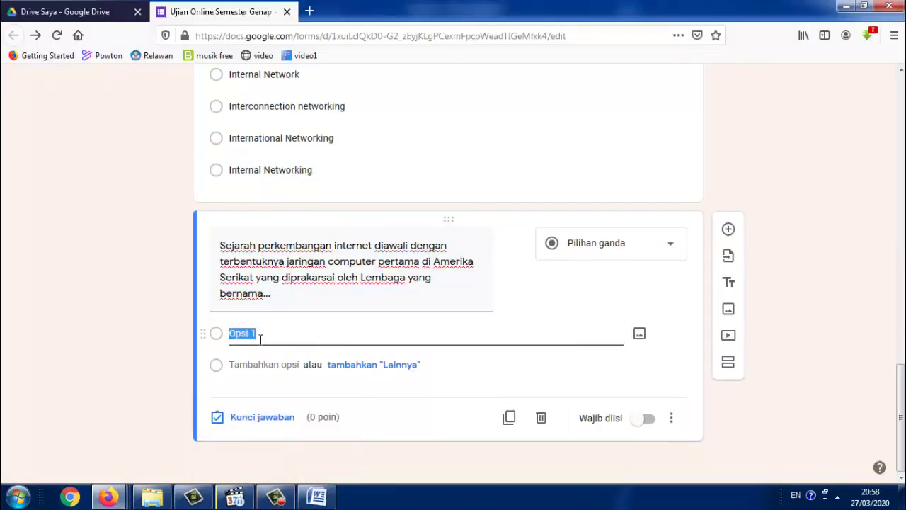
pyautogui.write('APRAnet Milnet NSnet Comnet Internet')
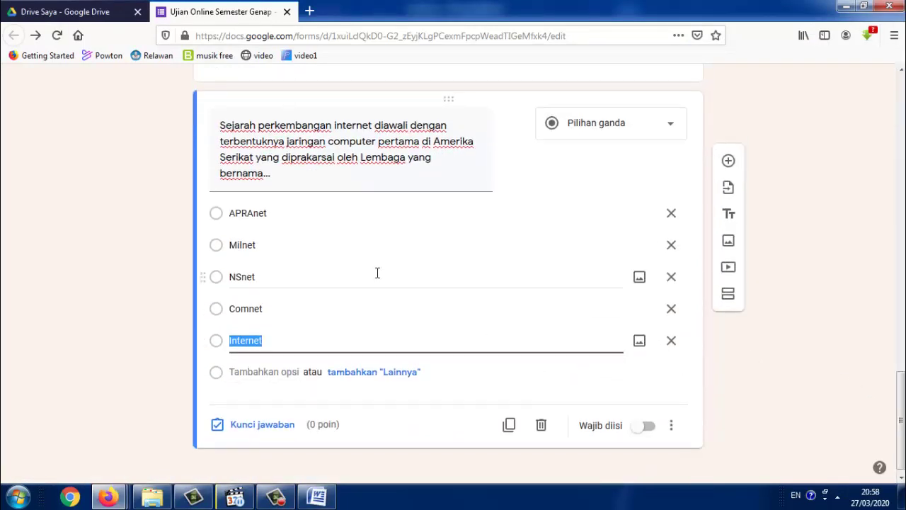
pyautogui.click(283, 426)
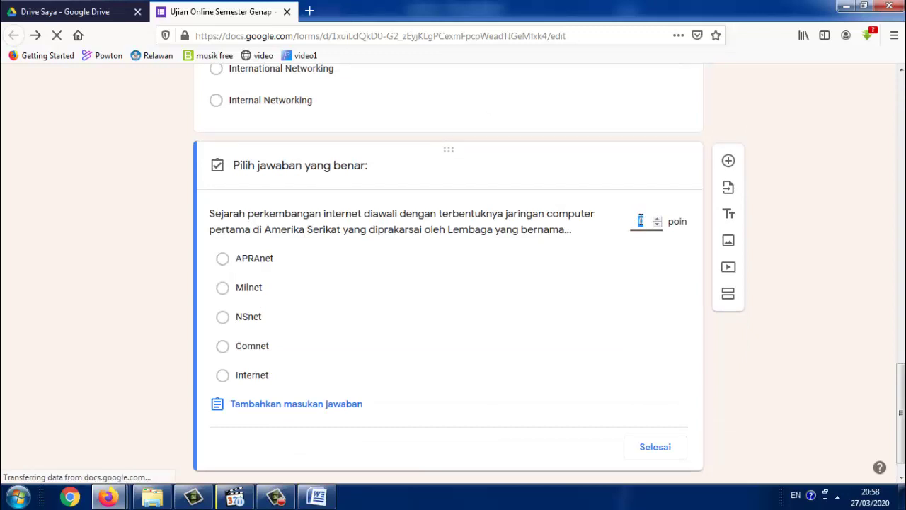
pyautogui.write('20')
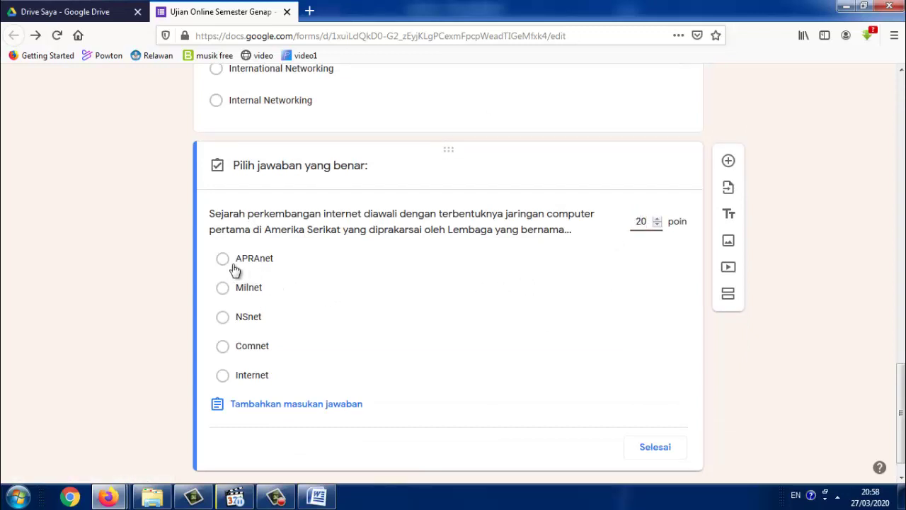
pyautogui.click(223, 264)
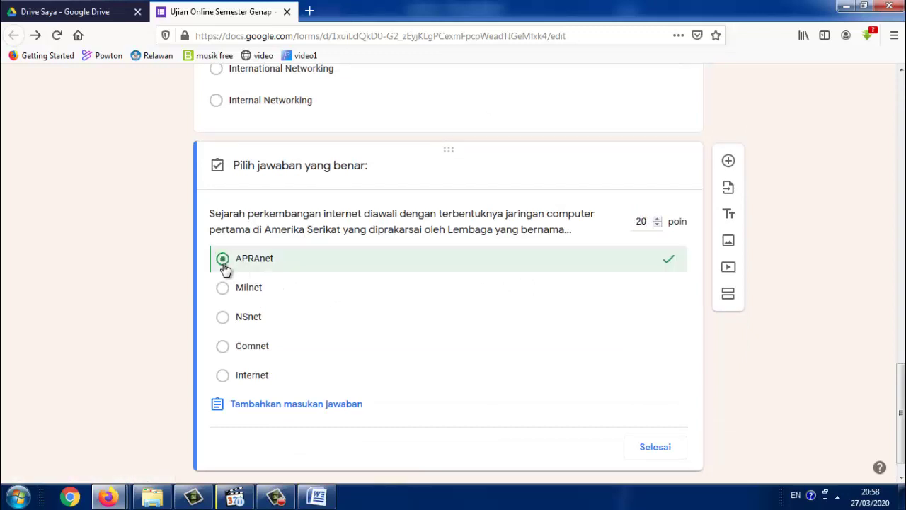
pyautogui.click(643, 452)
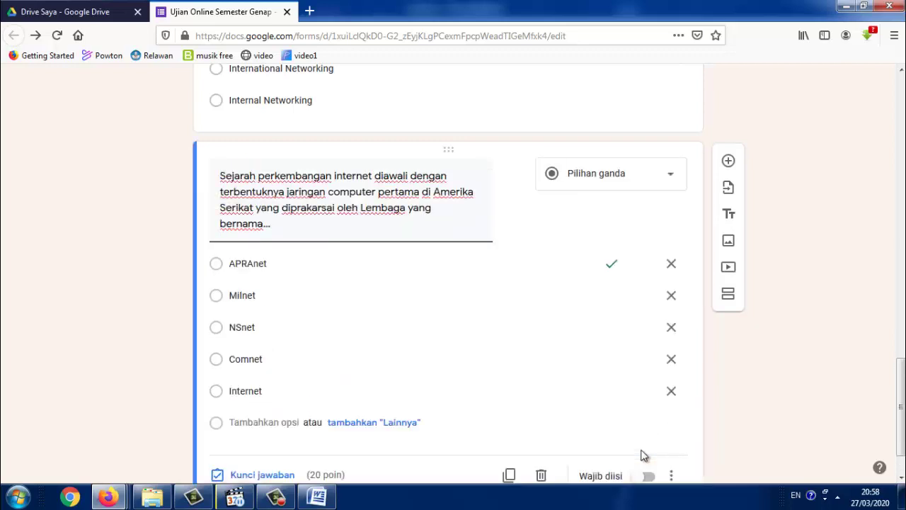
pyautogui.click(728, 162)
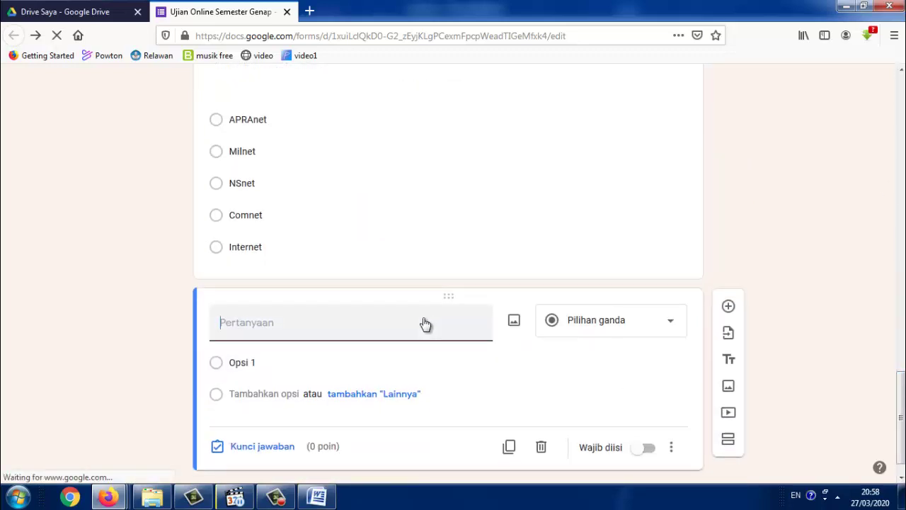
# Copy question 3's text about copying files from the Internet from Word into the new question
pyautogui.hotkey('alt', 'Tab')
pyautogui.tripleClick(408, 330)
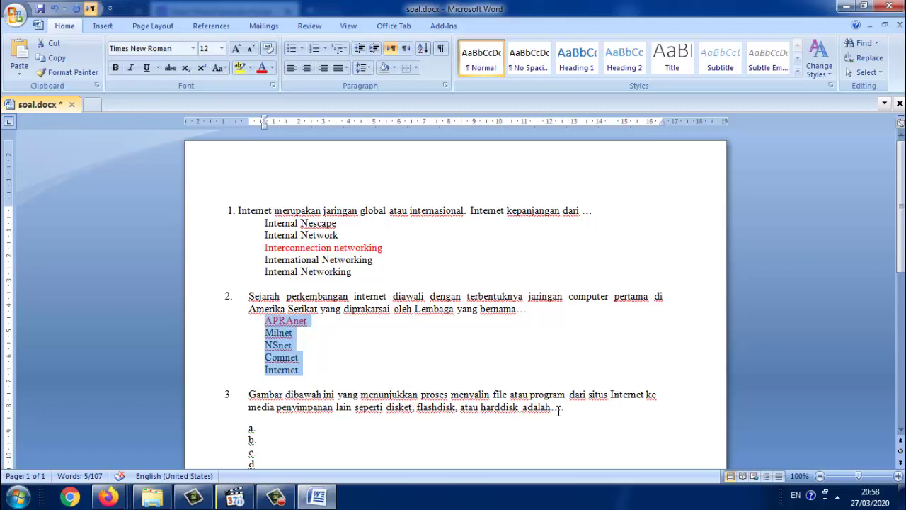
pyautogui.scroll(-2, 619, 336)
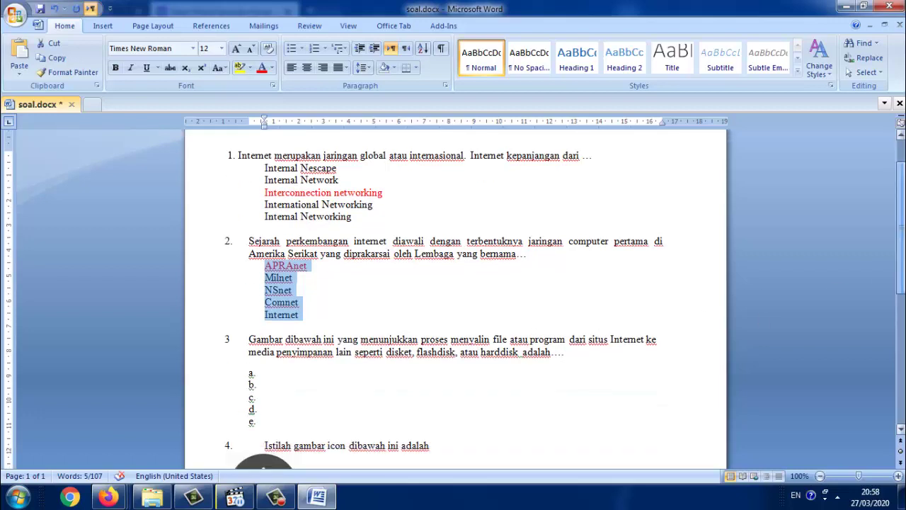
pyautogui.moveTo(564, 354); pyautogui.dragTo(255, 342)
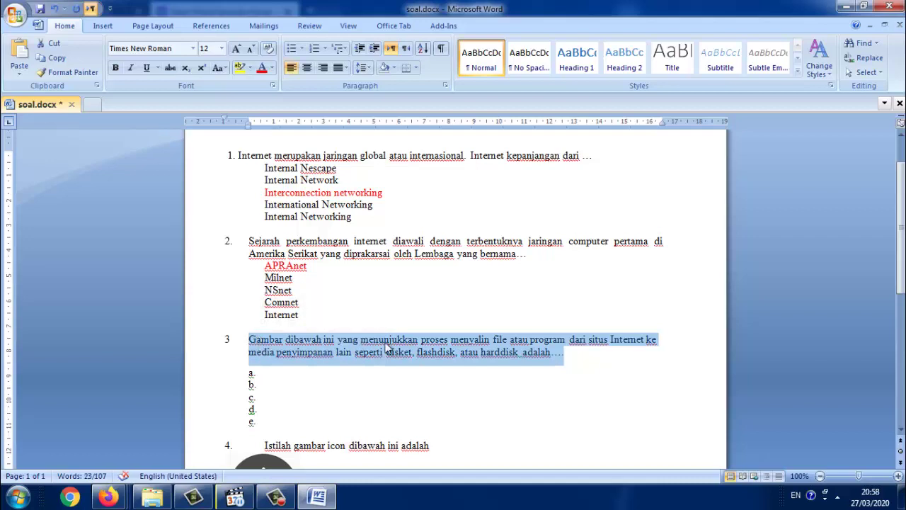
pyautogui.click(253, 483)
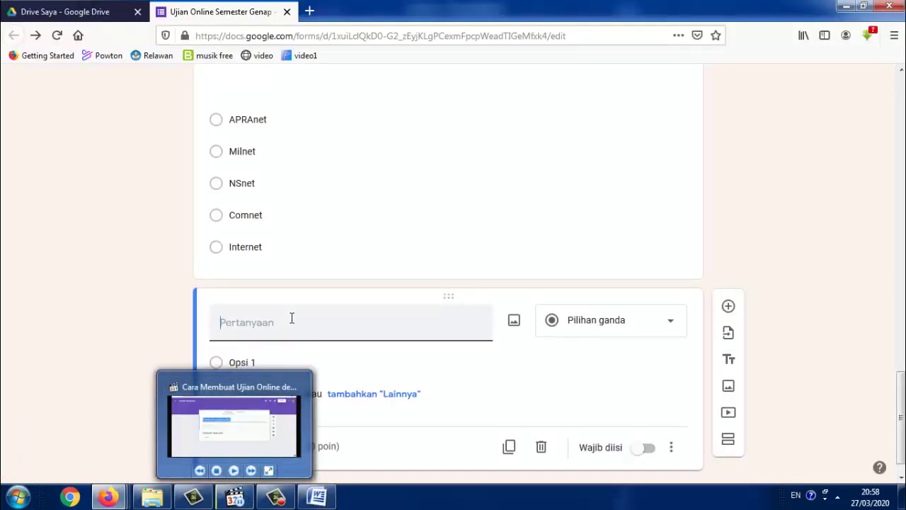
pyautogui.write('Gambar dibawah ini yang menunjukkan proses menyalin file atau program dari situs Internet ke media penyimpanan lain seperti disket, flashdisk, atau harddisk  adalah....')
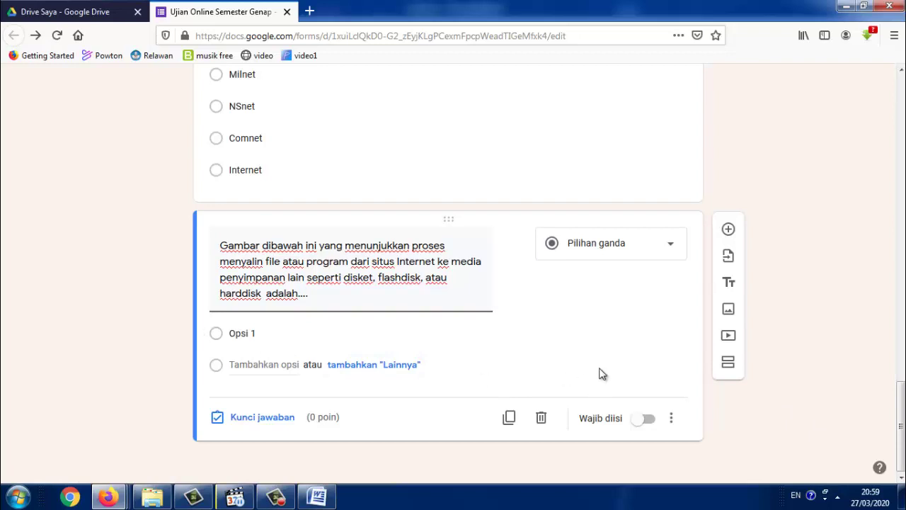
# Give the first option the download-icon picture s1.png from the pilihan gambar folder
pyautogui.click(277, 332)
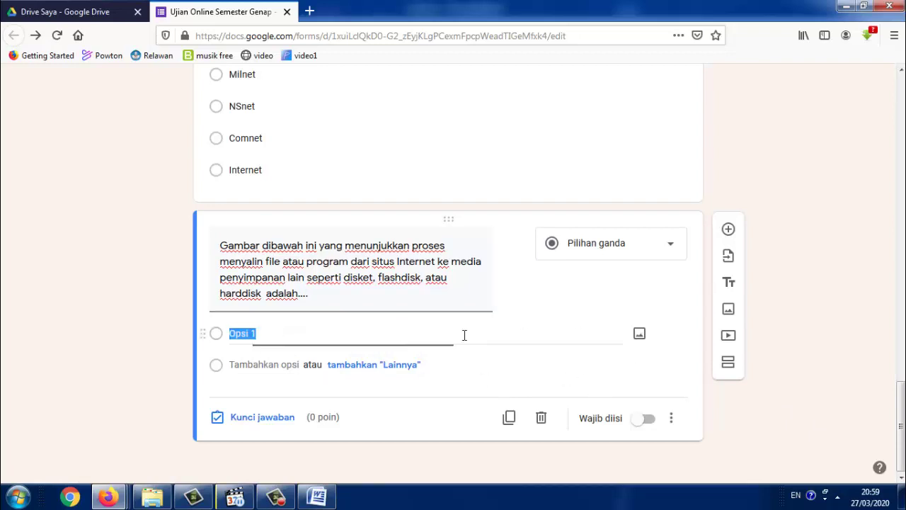
pyautogui.click(640, 342)
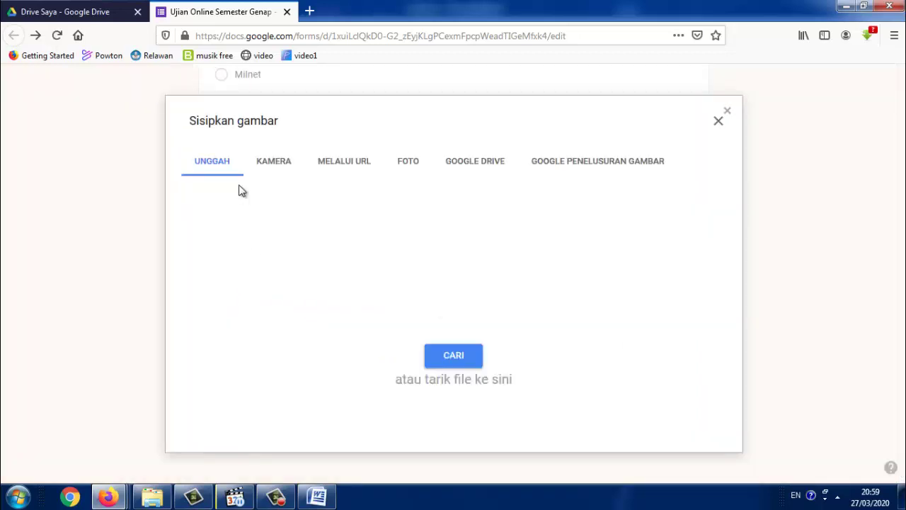
pyautogui.click(459, 356)
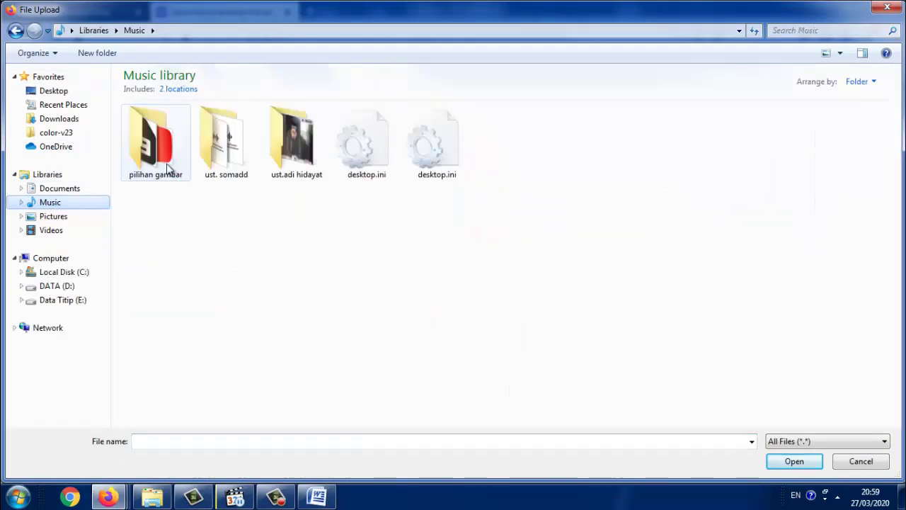
pyautogui.click(168, 167)
pyautogui.doubleClick(168, 167)
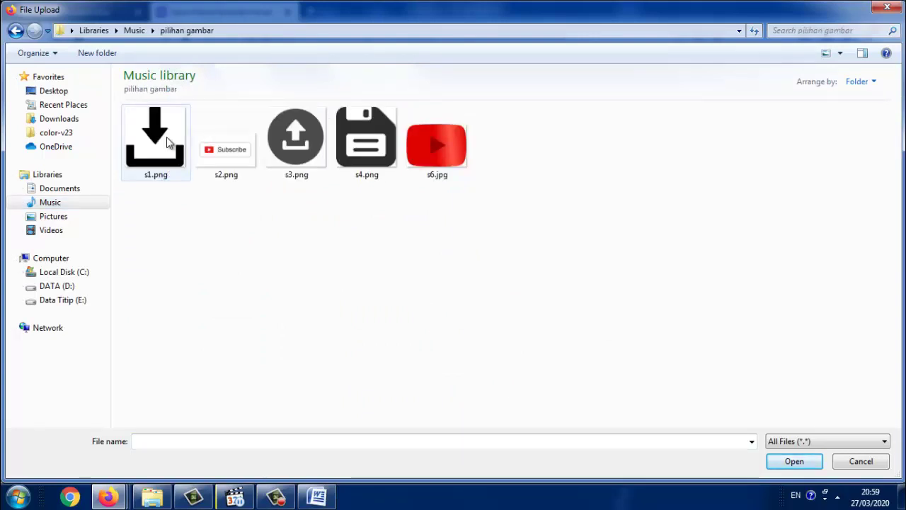
pyautogui.doubleClick(167, 140)
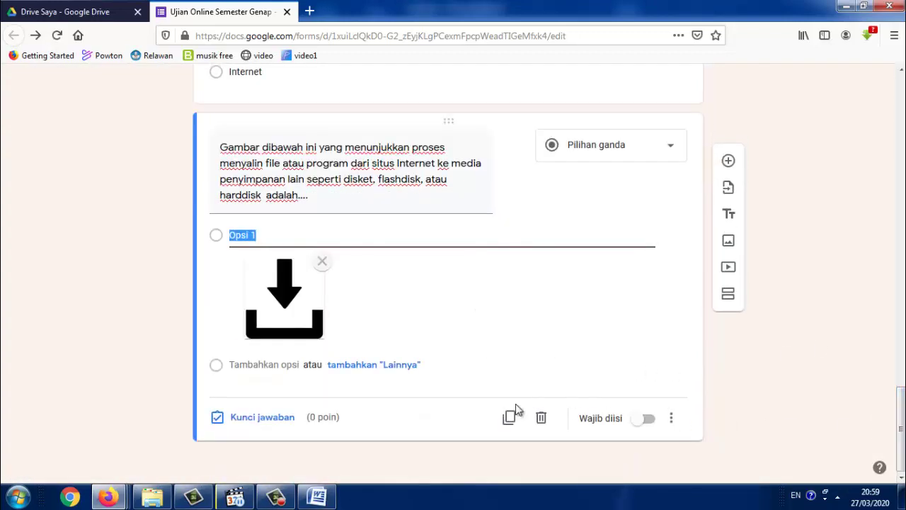
# Add a second option showing the Subscribe-button picture s2.png
pyautogui.click(290, 365)
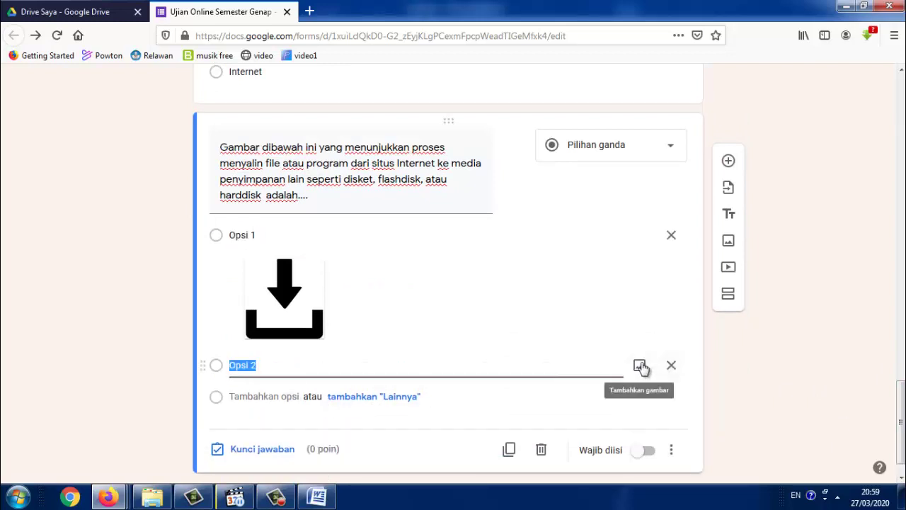
pyautogui.click(640, 366)
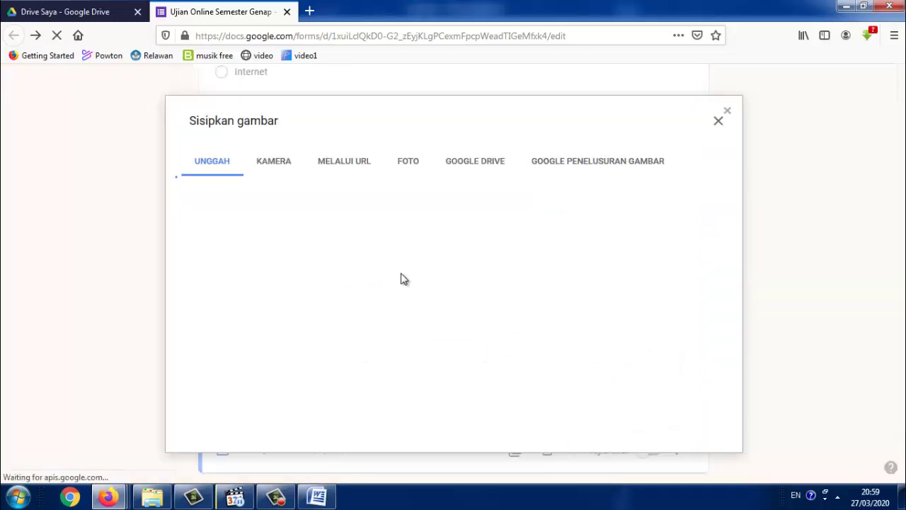
pyautogui.click(456, 358)
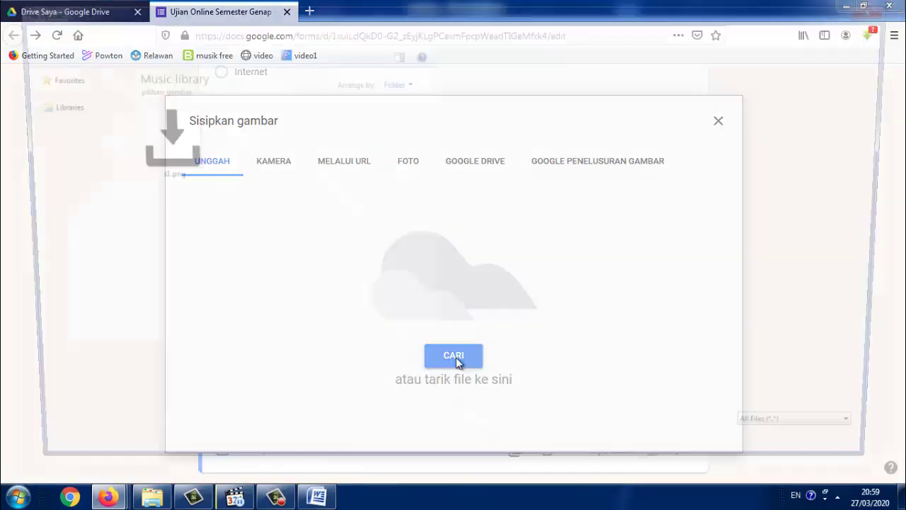
pyautogui.doubleClick(205, 143)
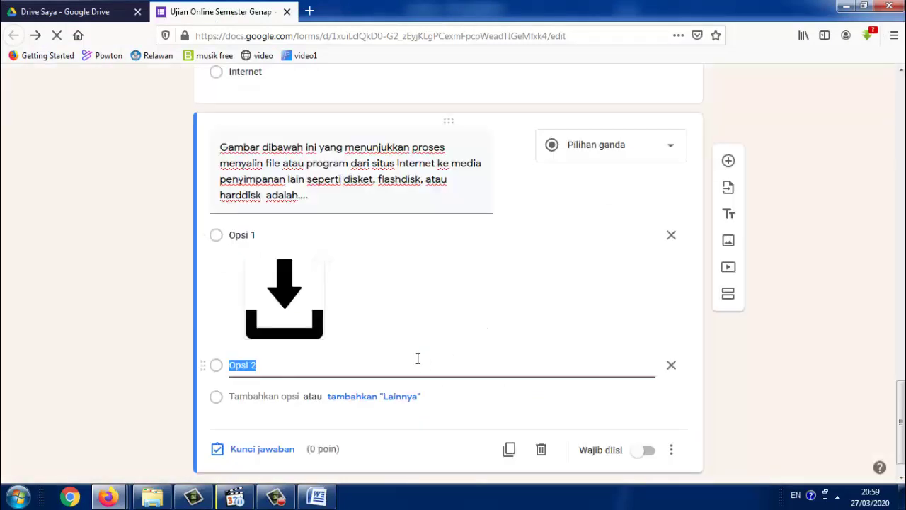
# Add a third option with the upload-icon picture s3.png, then a fourth option
pyautogui.scroll(-2, 347, 410)
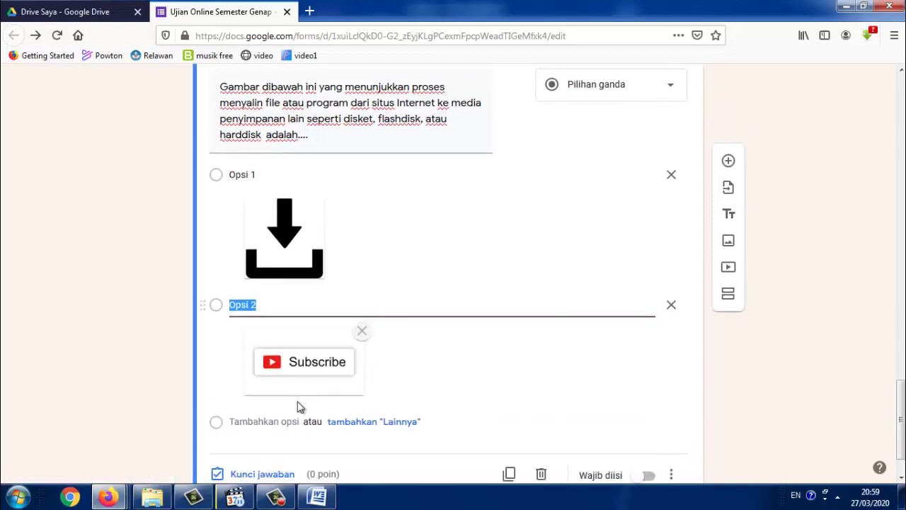
pyautogui.click(282, 365)
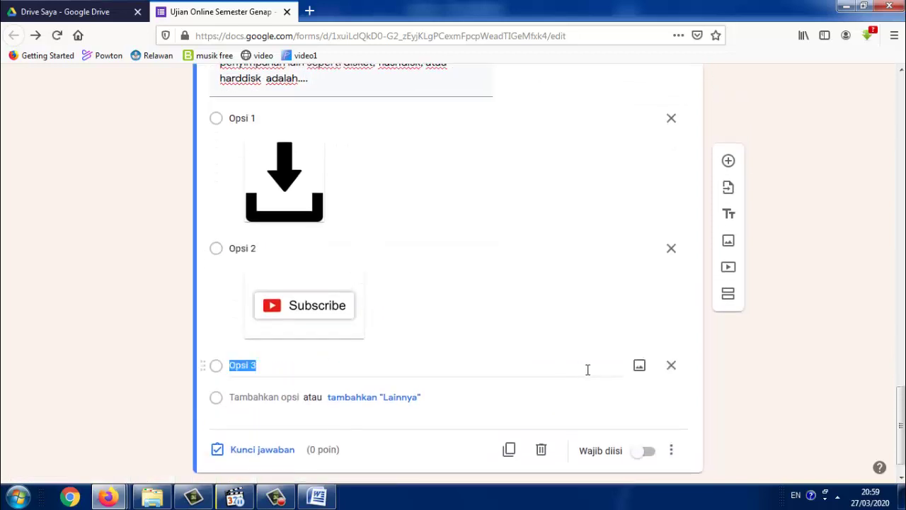
pyautogui.click(640, 367)
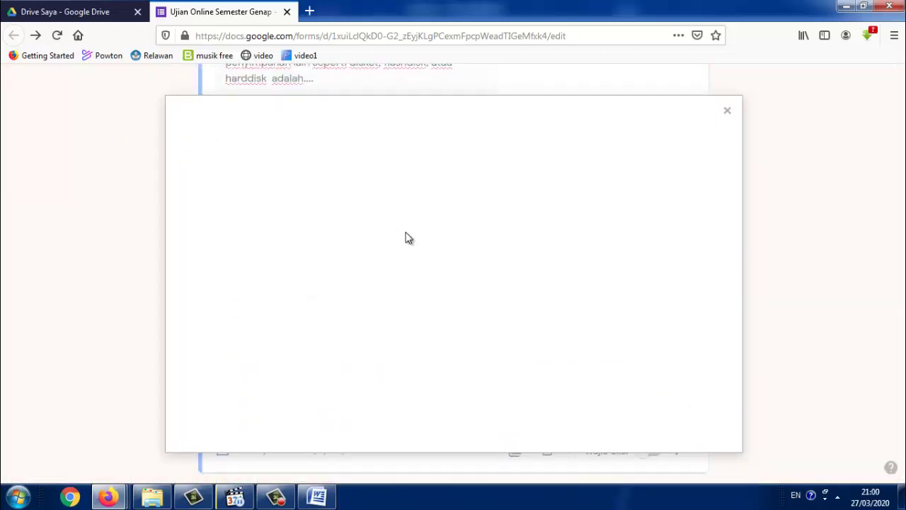
pyautogui.click(451, 360)
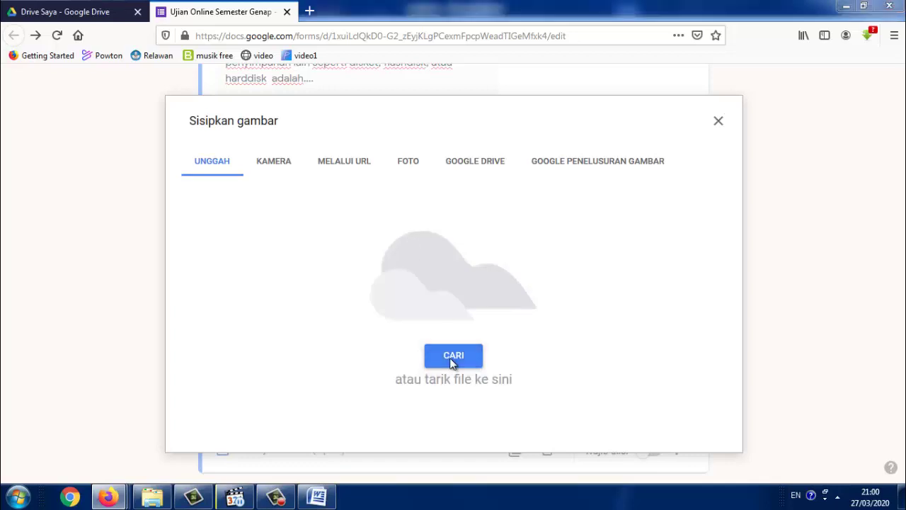
pyautogui.click(306, 157)
pyautogui.doubleClick(306, 157)
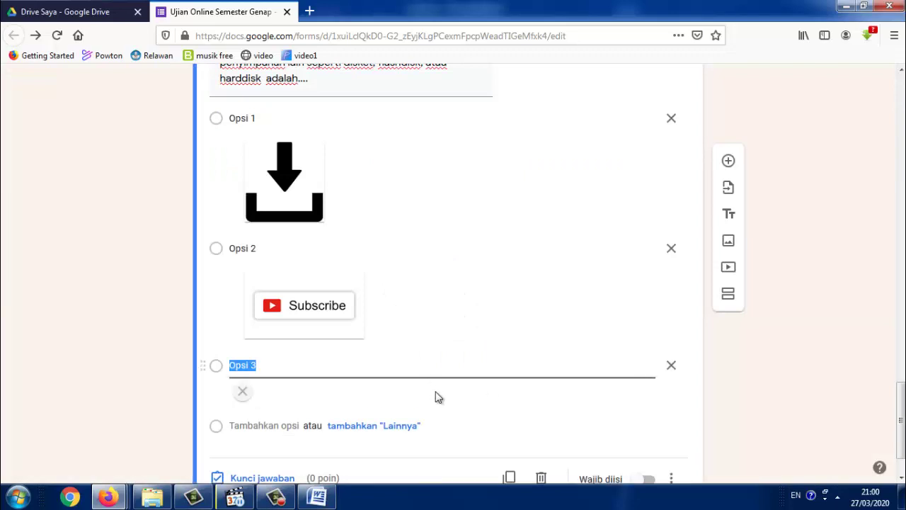
pyautogui.scroll(-3, 437, 430)
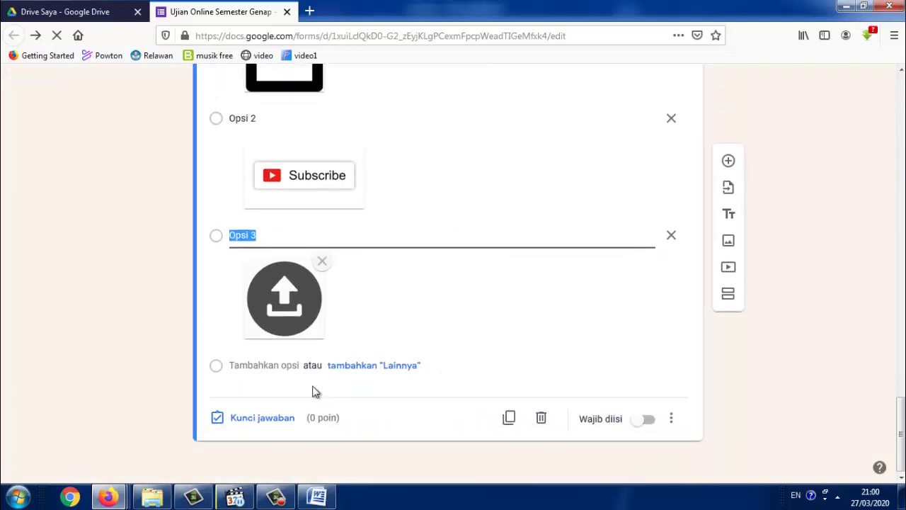
pyautogui.click(288, 368)
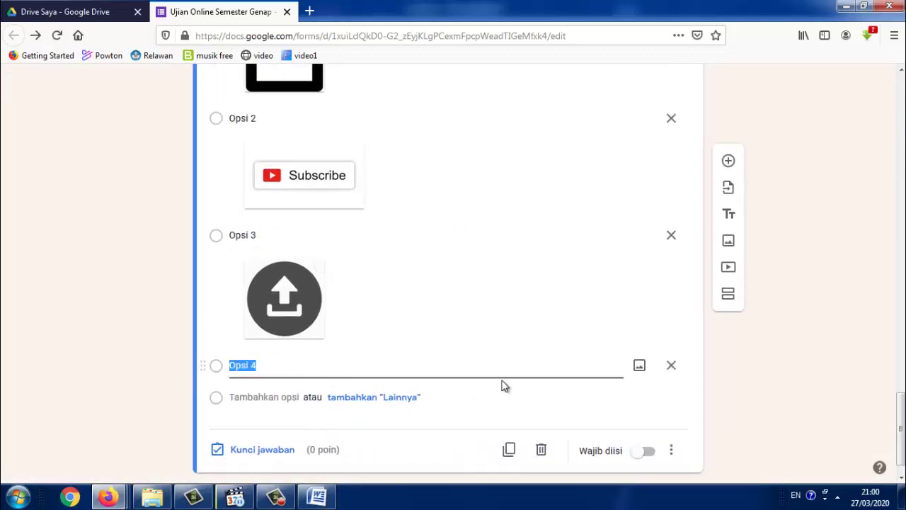
# Attach the floppy-disk picture s4.png to option 4
pyautogui.click(637, 368)
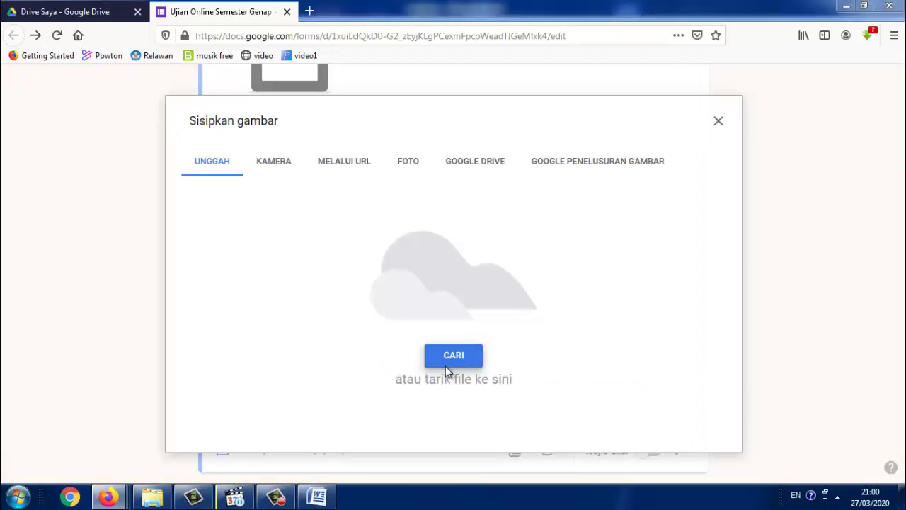
pyautogui.click(446, 367)
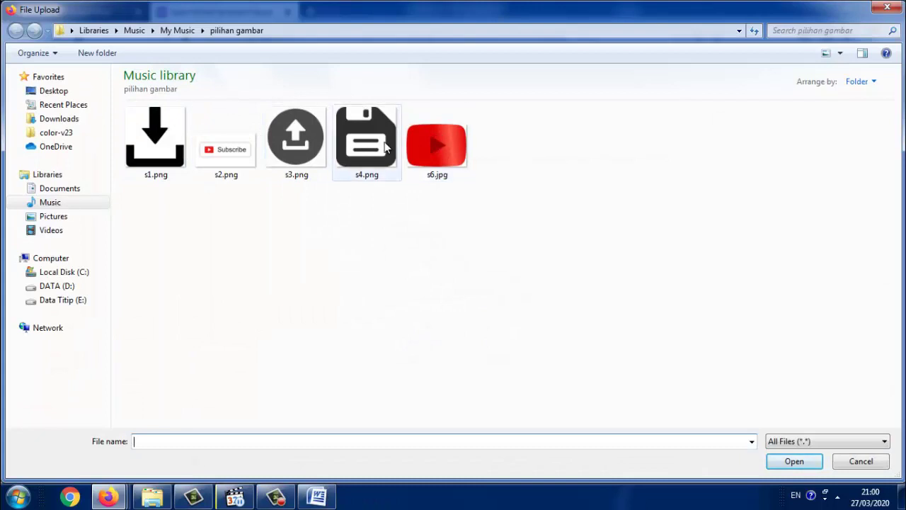
pyautogui.doubleClick(386, 146)
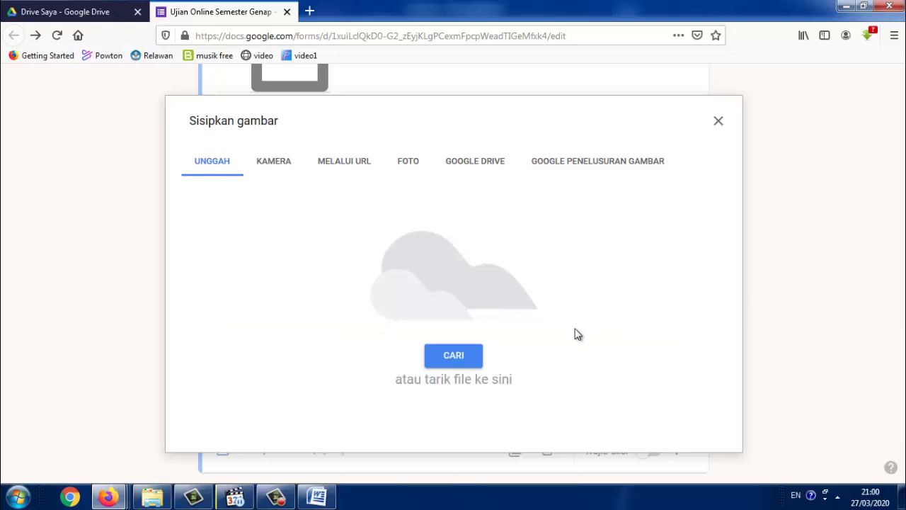
pyautogui.click(472, 359)
# Add a fifth option showing the red play-button picture s6.jpg
pyautogui.scroll(-1, 386, 367)
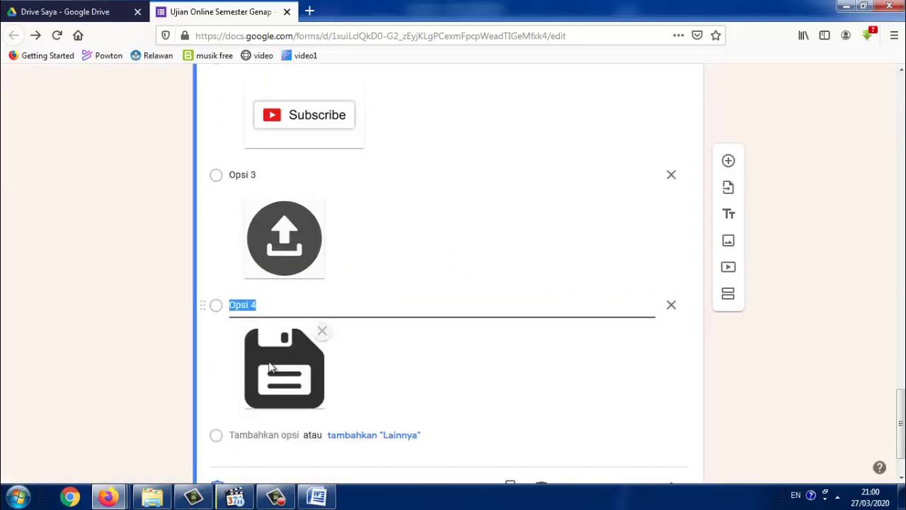
pyautogui.scroll(-2, 283, 421)
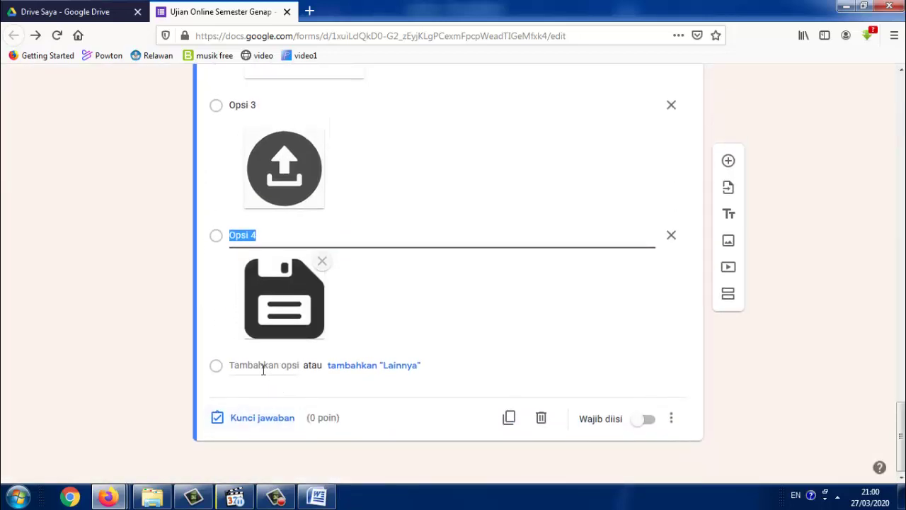
pyautogui.click(265, 366)
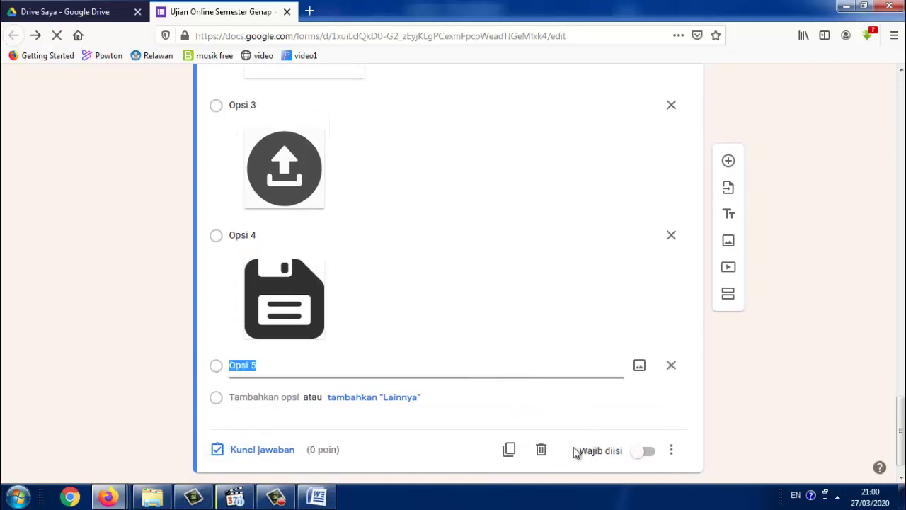
pyautogui.click(638, 365)
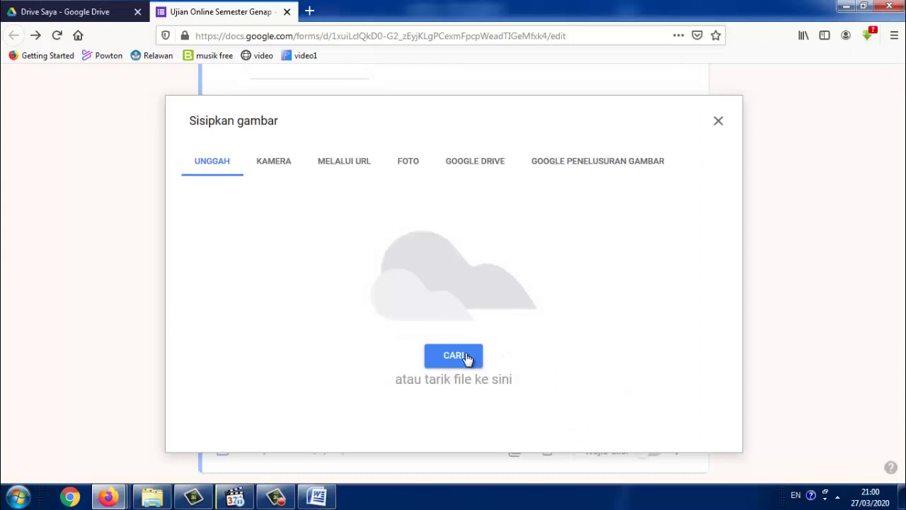
pyautogui.click(466, 357)
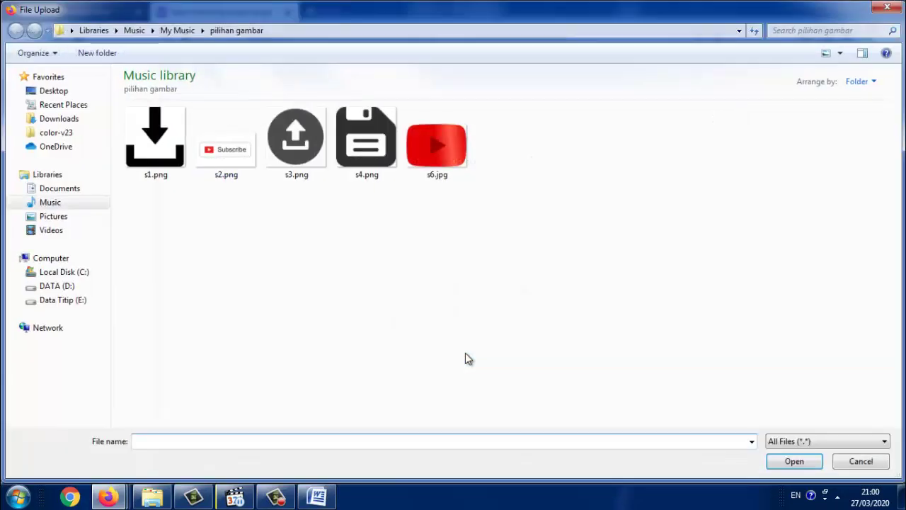
pyautogui.click(425, 149)
pyautogui.doubleClick(423, 148)
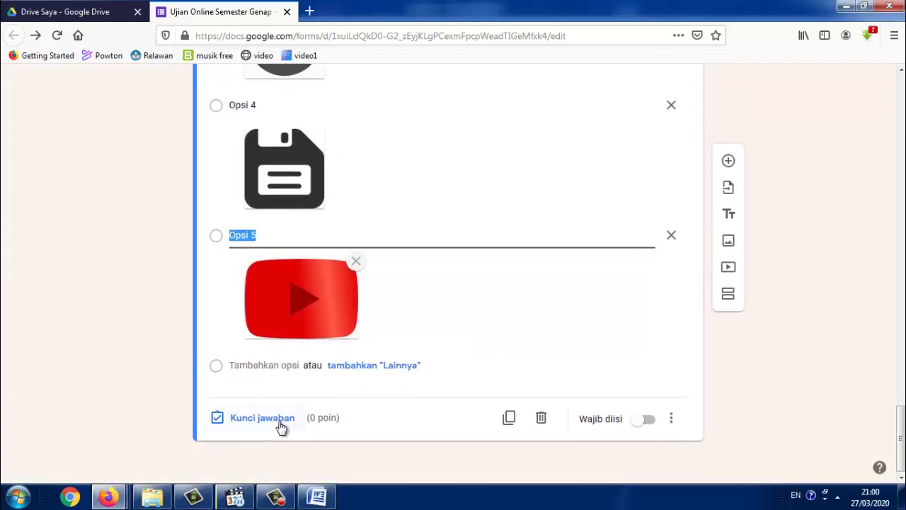
# Key Opsi 1, the download picture, as question 3's correct answer worth 20 points
pyautogui.click(283, 426)
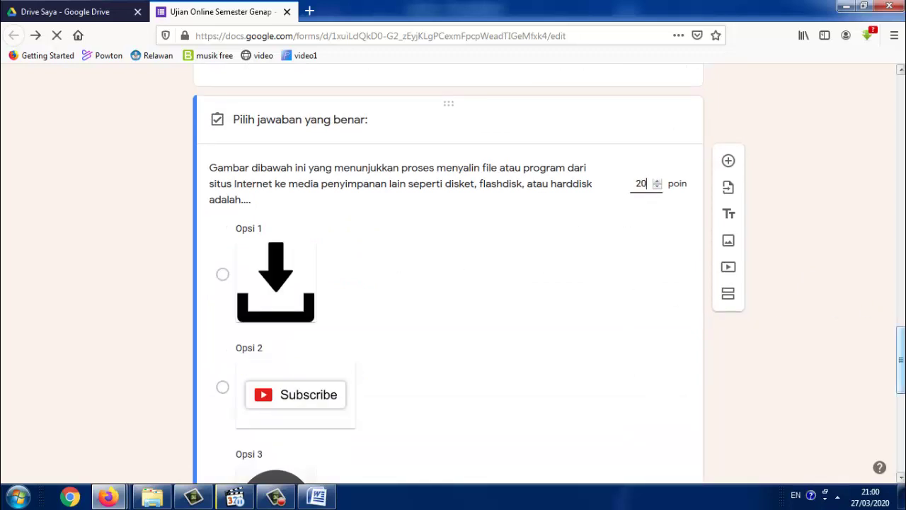
pyautogui.moveTo(902, 358); pyautogui.dragTo(902, 376)
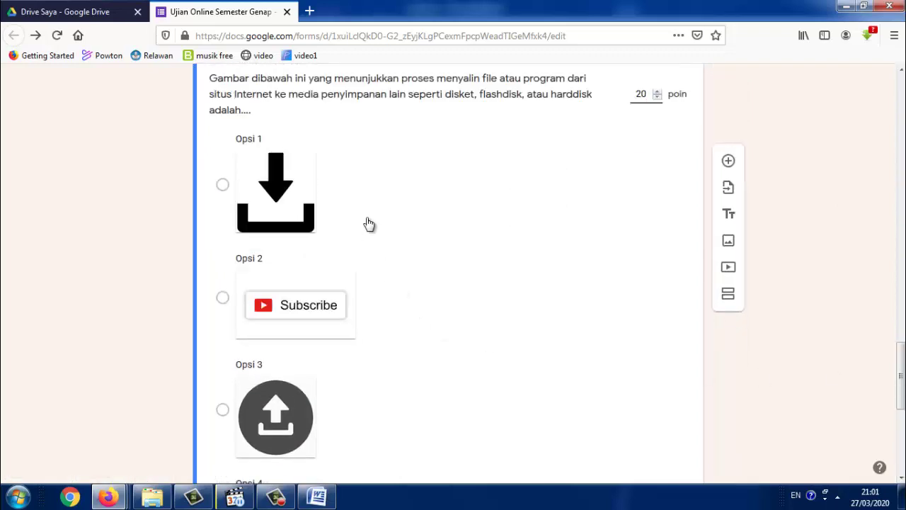
pyautogui.click(223, 186)
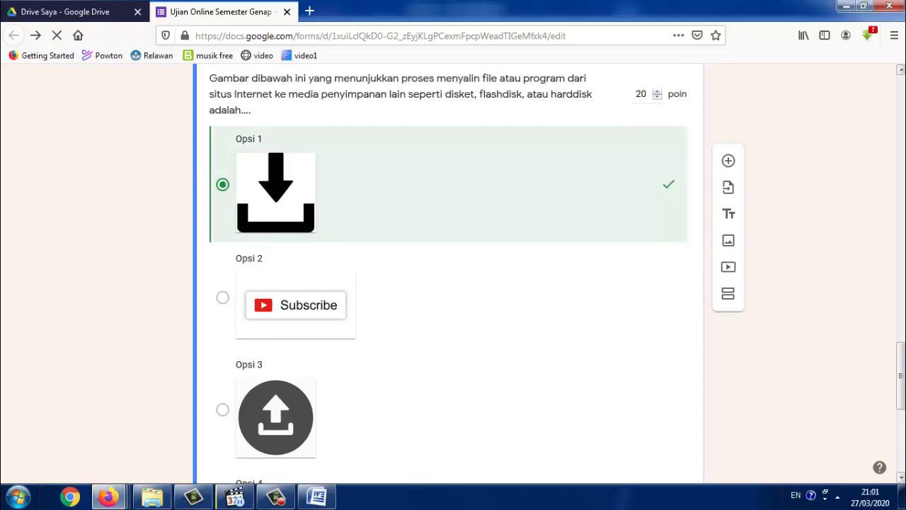
pyautogui.scroll(-5, 900, 375)
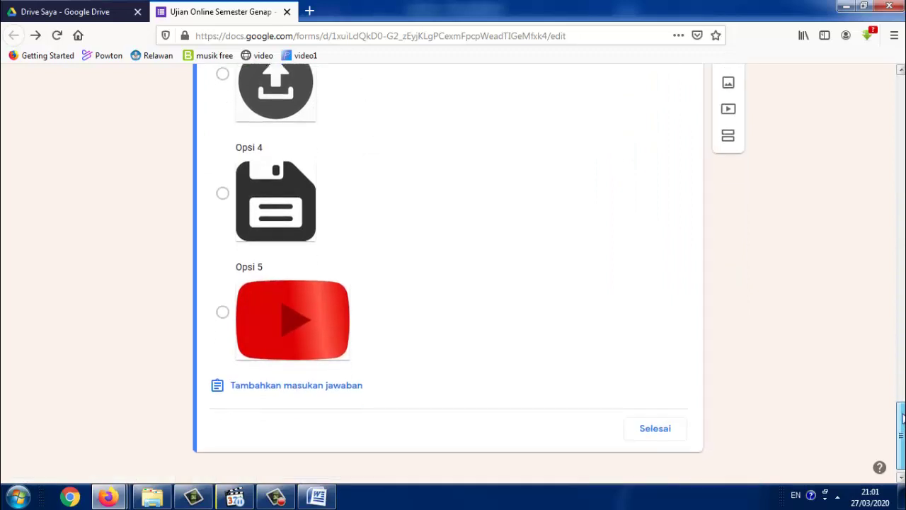
pyautogui.click(668, 423)
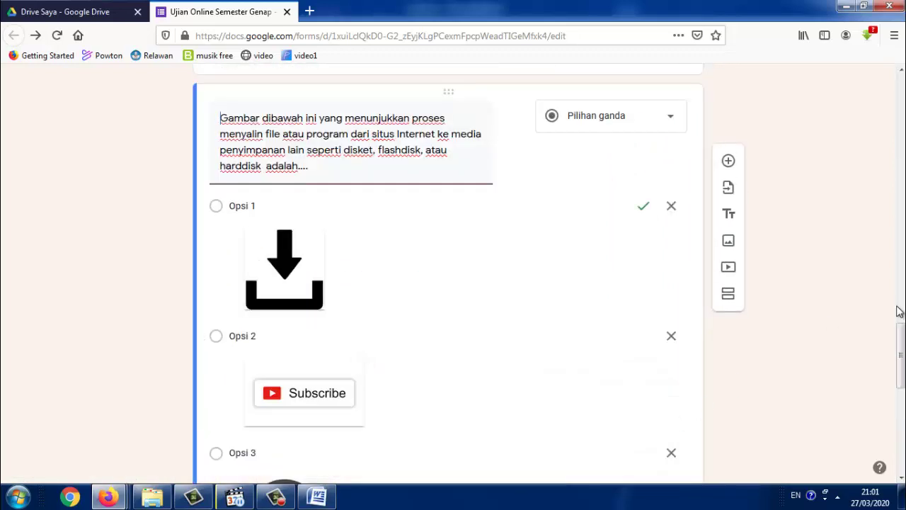
# Add a new blank question and bring the soal.docx document up in Word
pyautogui.click(729, 162)
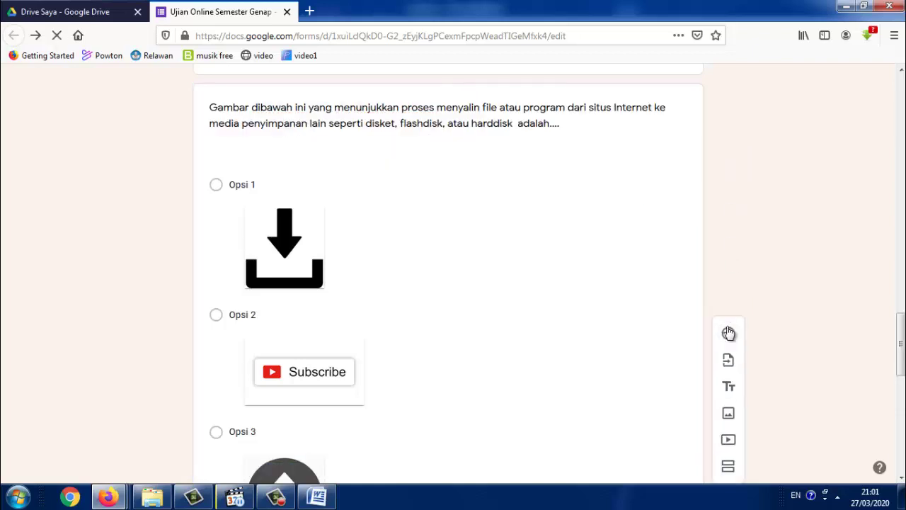
pyautogui.moveTo(901, 346); pyautogui.dragTo(901, 464)
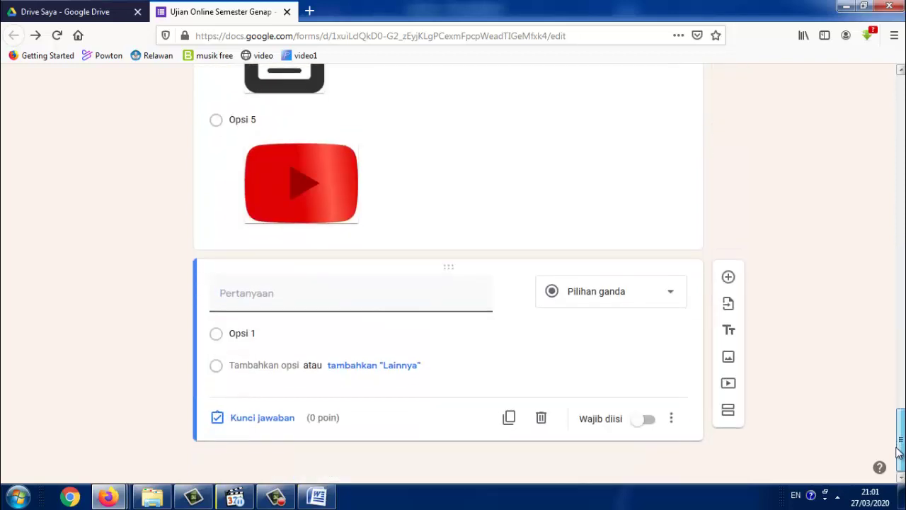
pyautogui.click(314, 500)
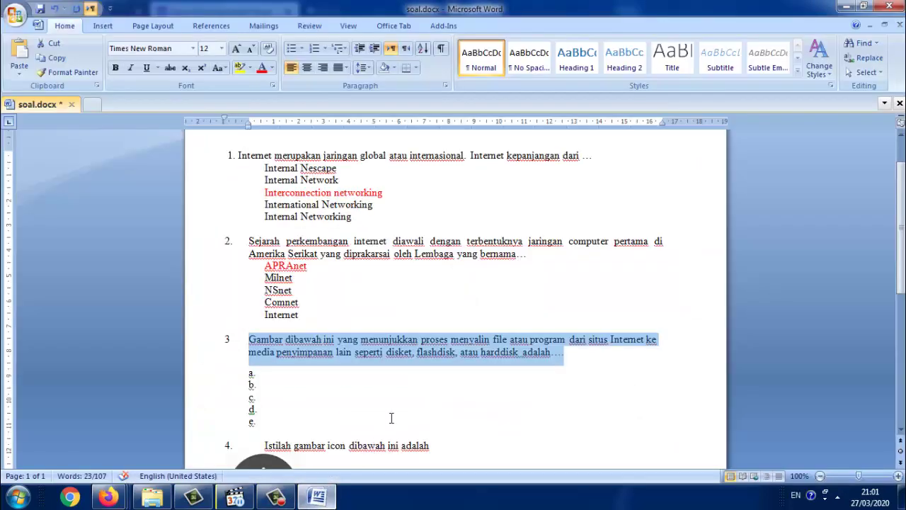
# Copy 'Istilah gambar icon dibawah ini adalah' from soal.docx and return to the Firefox form editor
pyautogui.scroll(-3, 424, 370)
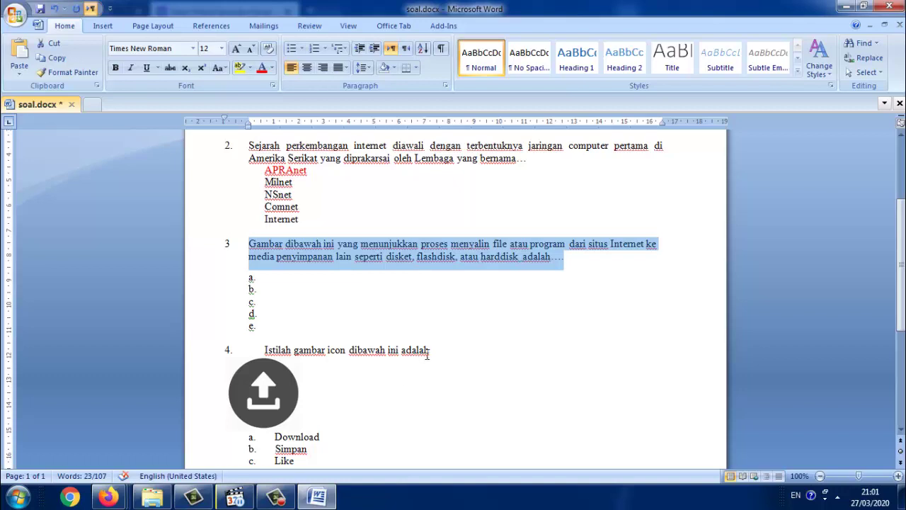
pyautogui.moveTo(434, 352); pyautogui.dragTo(276, 354)
pyautogui.hotkey('ctrl', 'c')
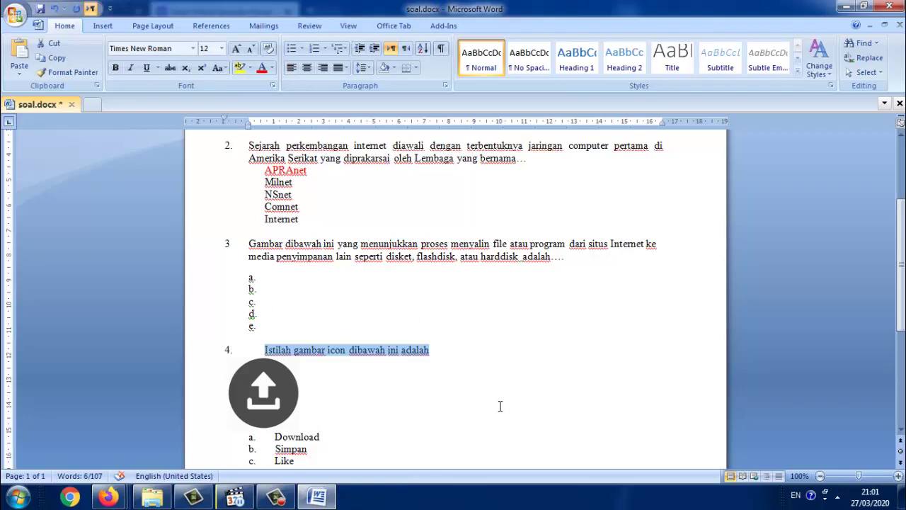
pyautogui.hotkey('alt', 'Tab')
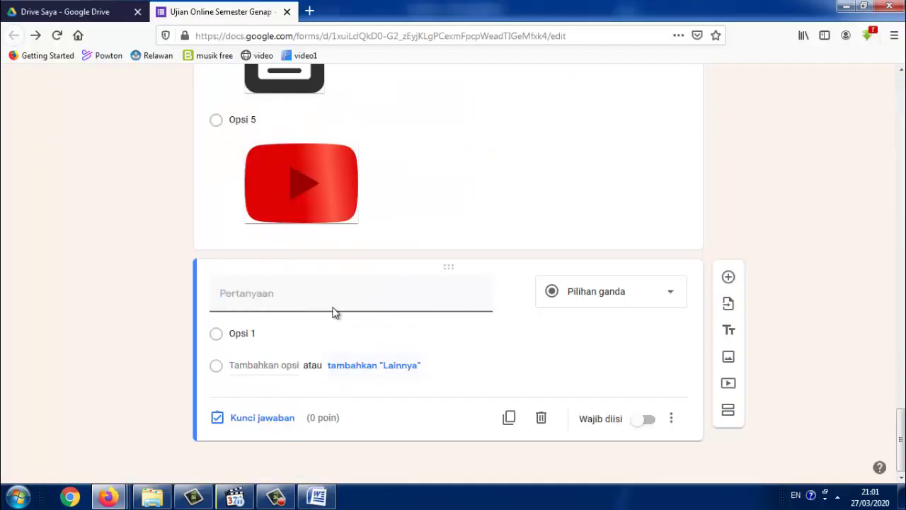
# Paste 'Istilah gambar icon dibawah ini adalah' as the question title and attach the picture s3.png
pyautogui.hotkey('ctrl', 'v')
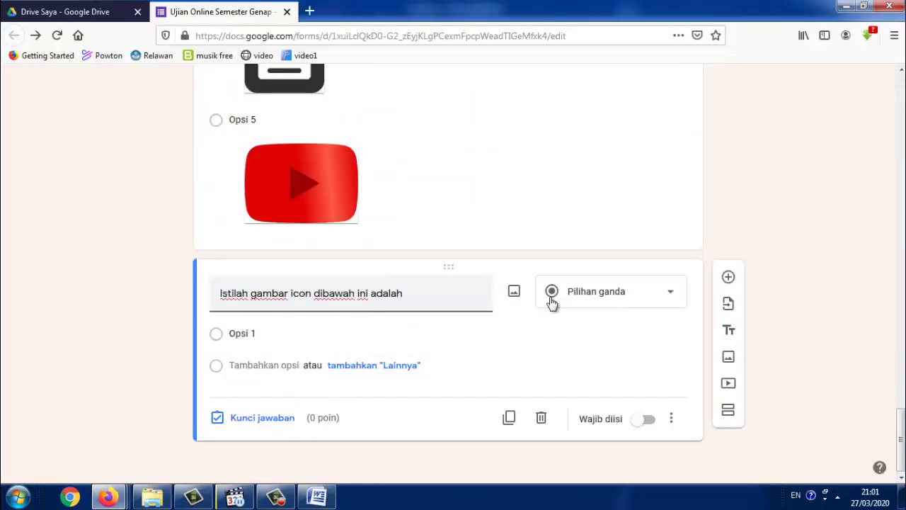
pyautogui.click(515, 294)
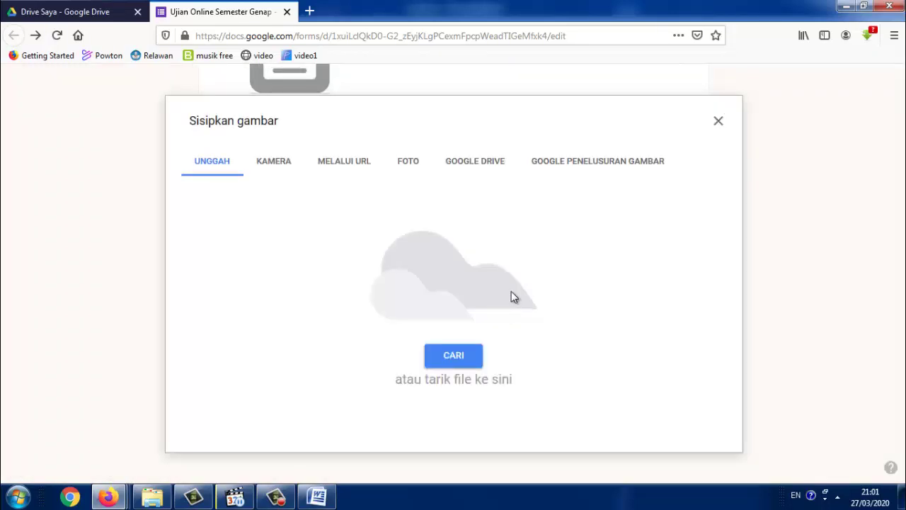
pyautogui.click(475, 358)
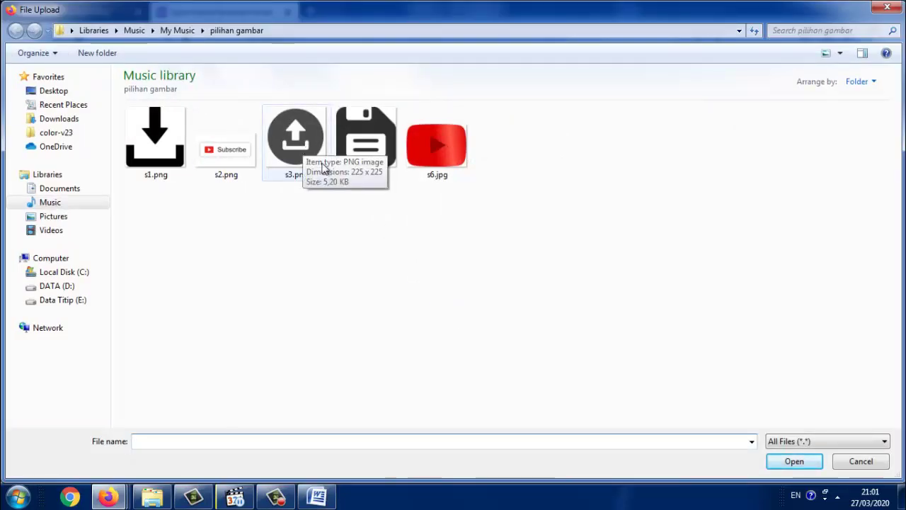
pyautogui.click(303, 159)
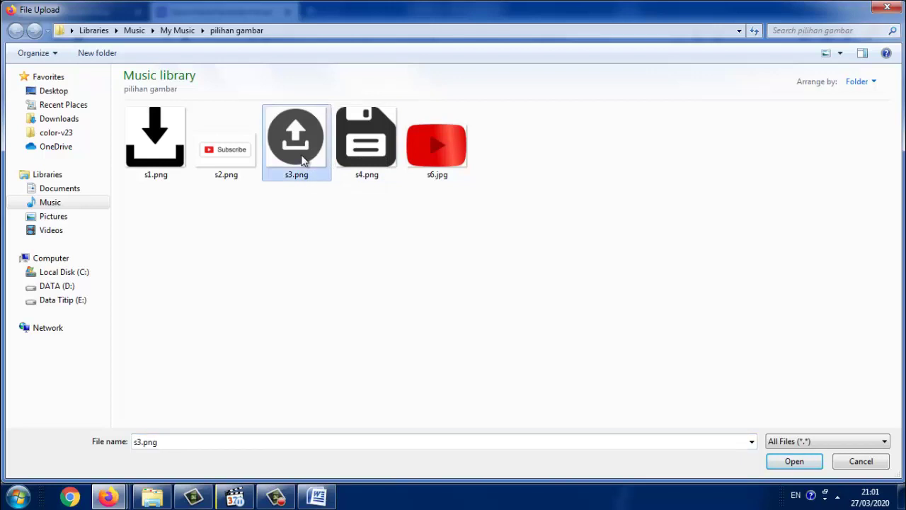
pyautogui.click(786, 467)
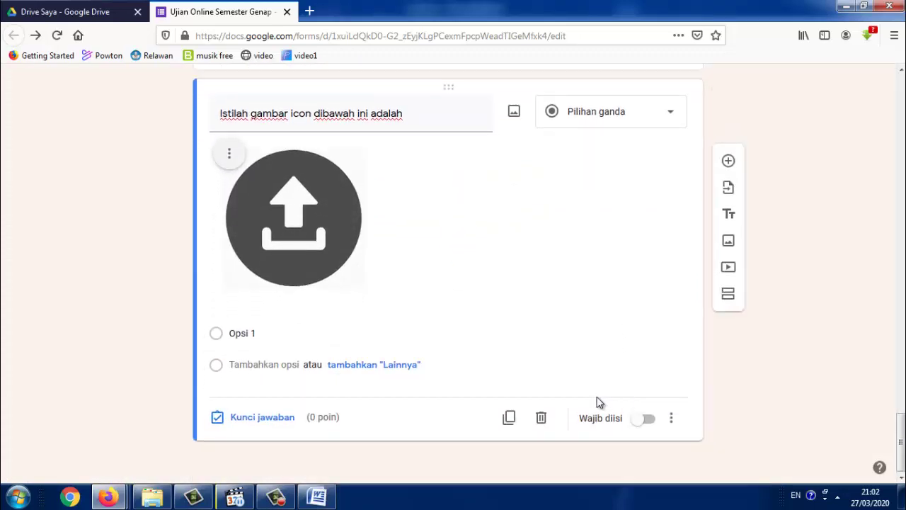
# In soal.docx, select answers Download through protocol, strip their a–e lettering, and return to the form
pyautogui.click(326, 500)
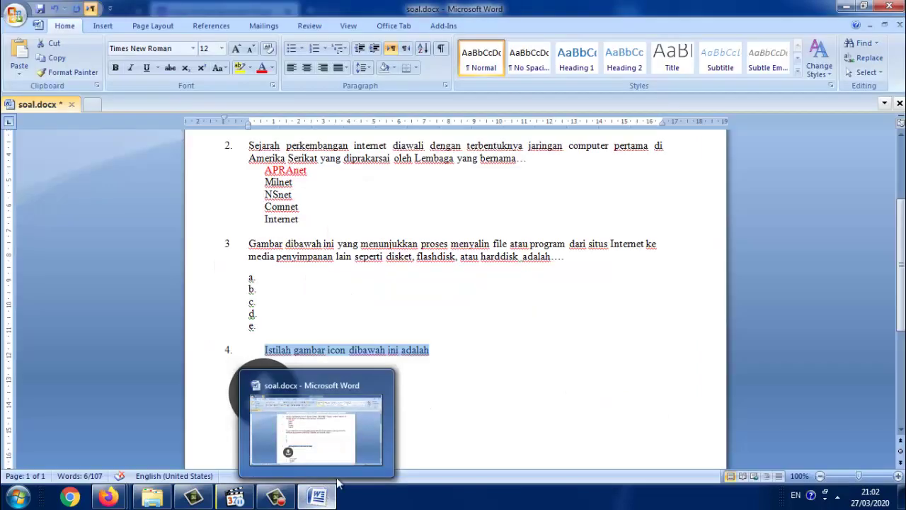
pyautogui.click(392, 323)
pyautogui.scroll(-2, 392, 323)
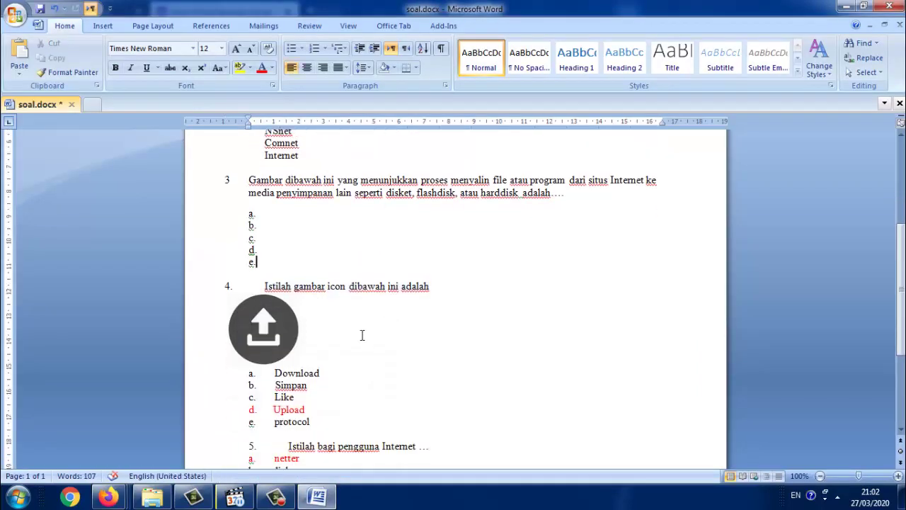
pyautogui.scroll(-2, 330, 358)
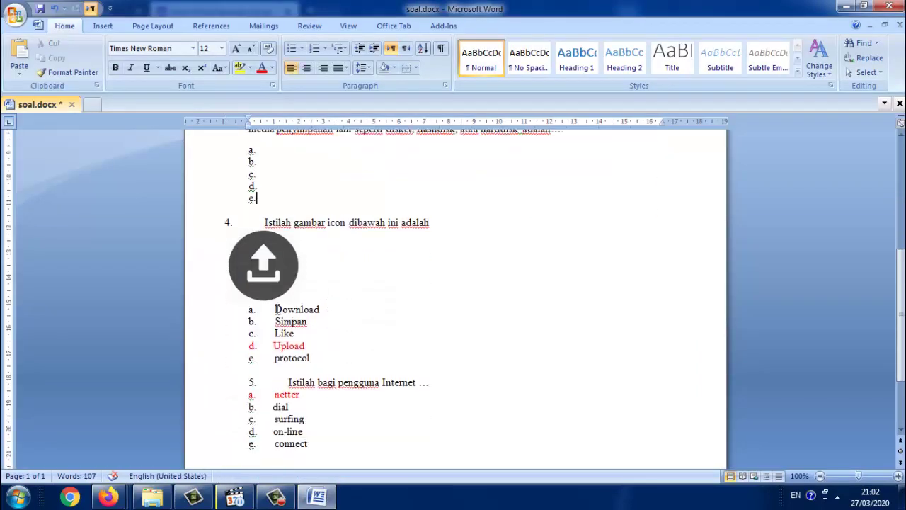
pyautogui.moveTo(277, 308); pyautogui.dragTo(312, 358)
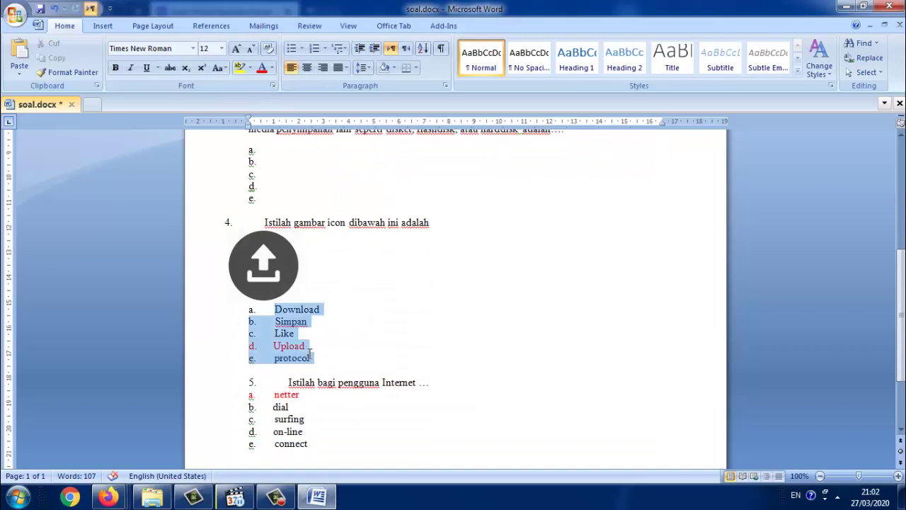
pyautogui.click(319, 49)
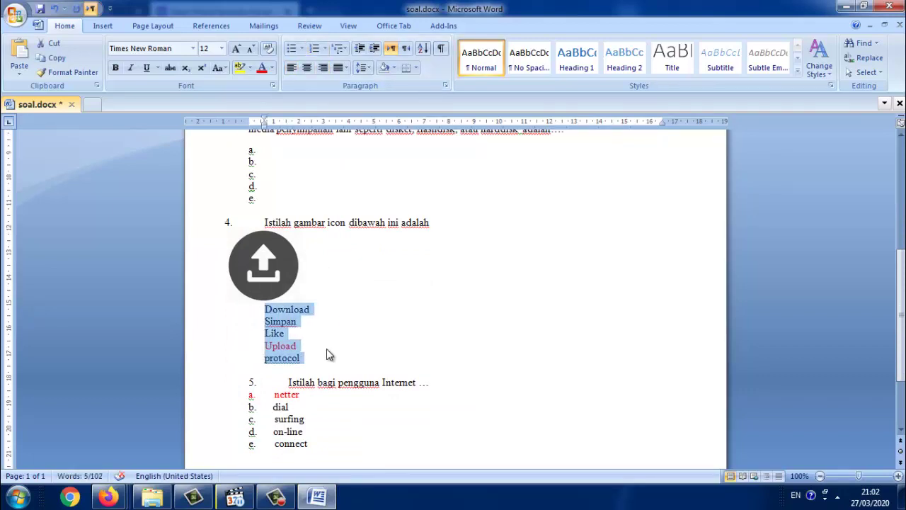
pyautogui.click(317, 500)
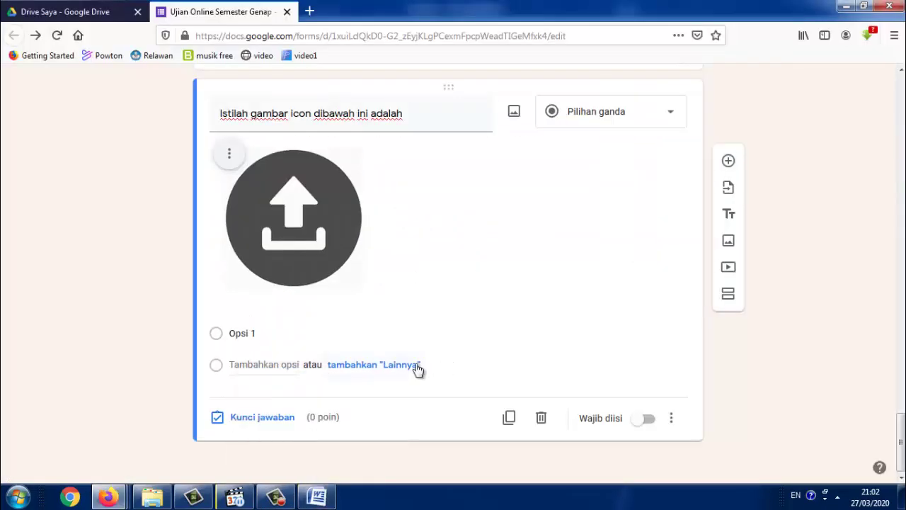
# Paste Download, Simpan, Like, Upload and protocol as options, keying Upload correct for 20 points
pyautogui.click(269, 336)
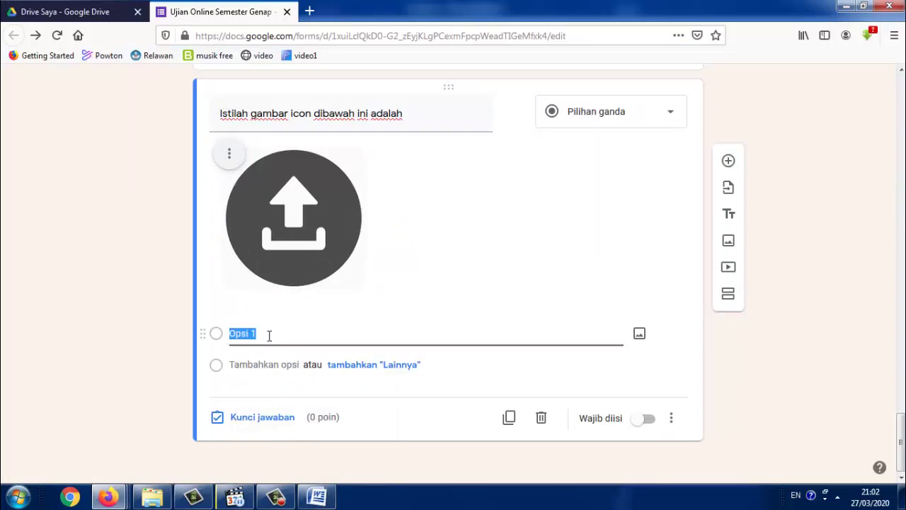
pyautogui.write('Download Simpan Like Upload protocol')
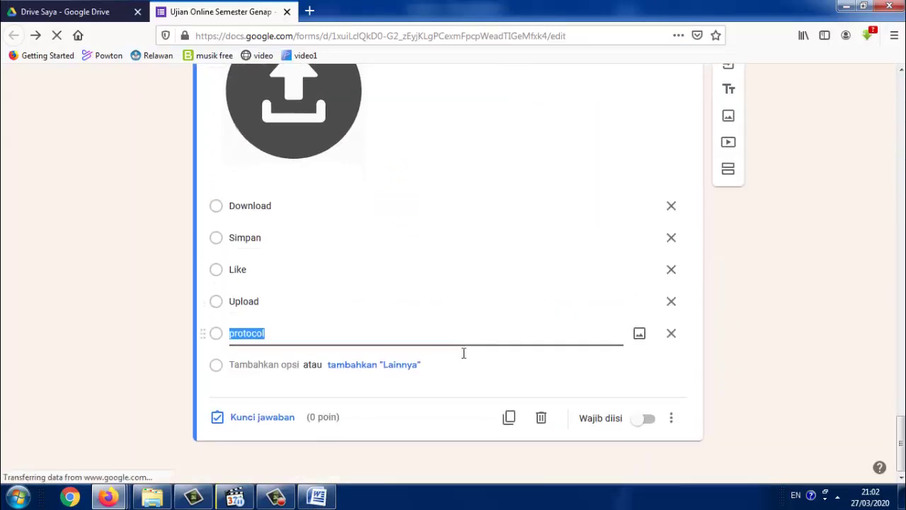
pyautogui.click(287, 417)
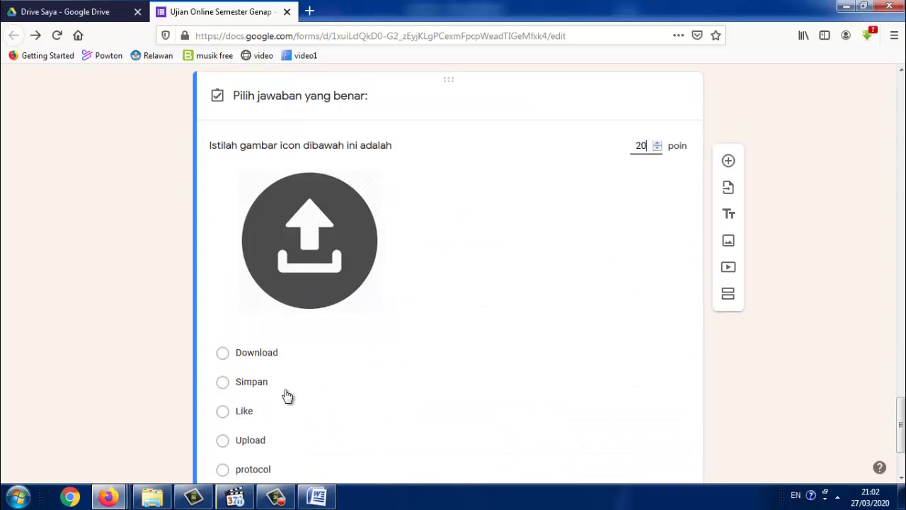
pyautogui.scroll(-2, 287, 395)
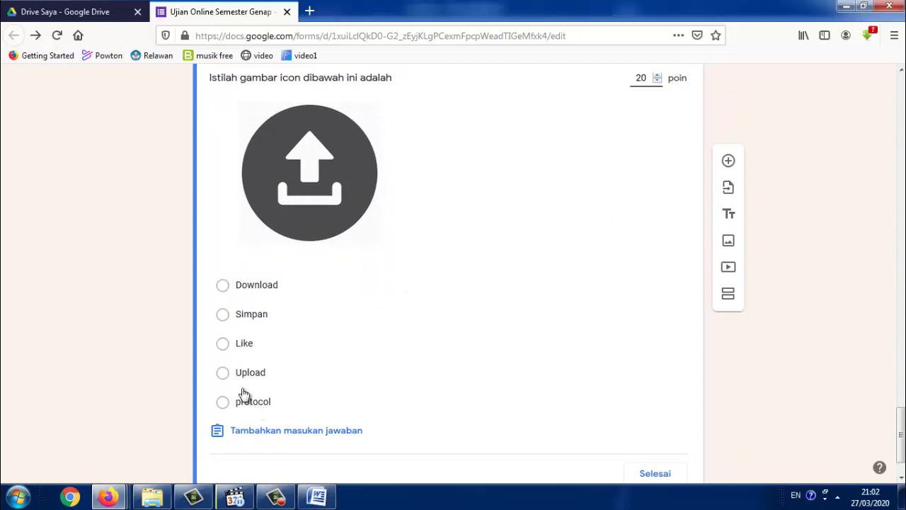
pyautogui.click(223, 372)
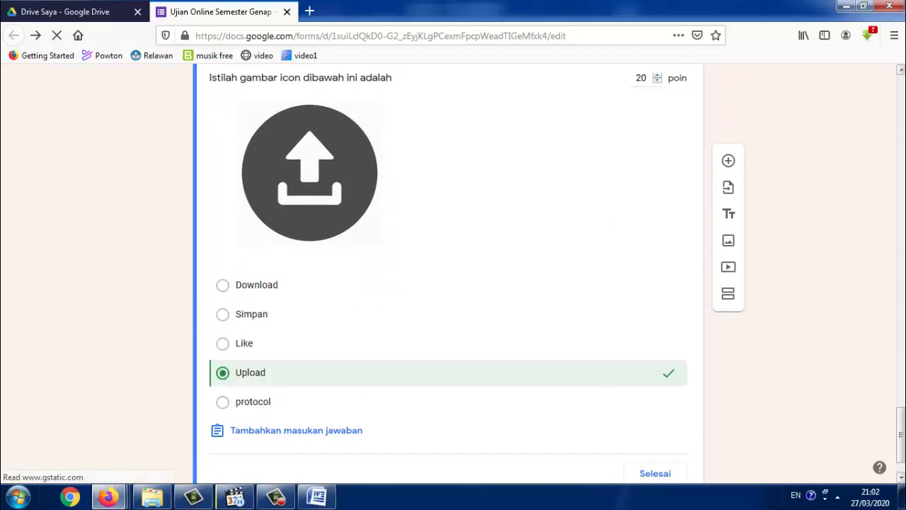
pyautogui.scroll(-2, 449, 277)
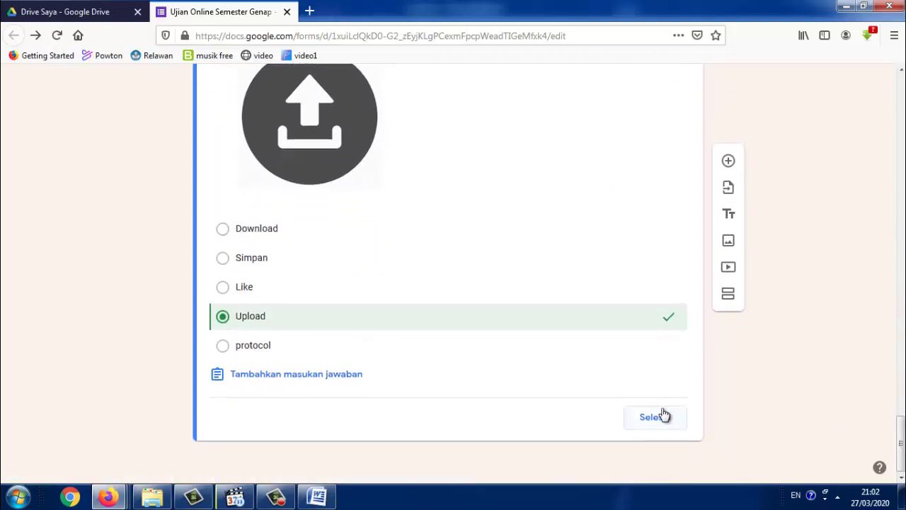
pyautogui.click(655, 416)
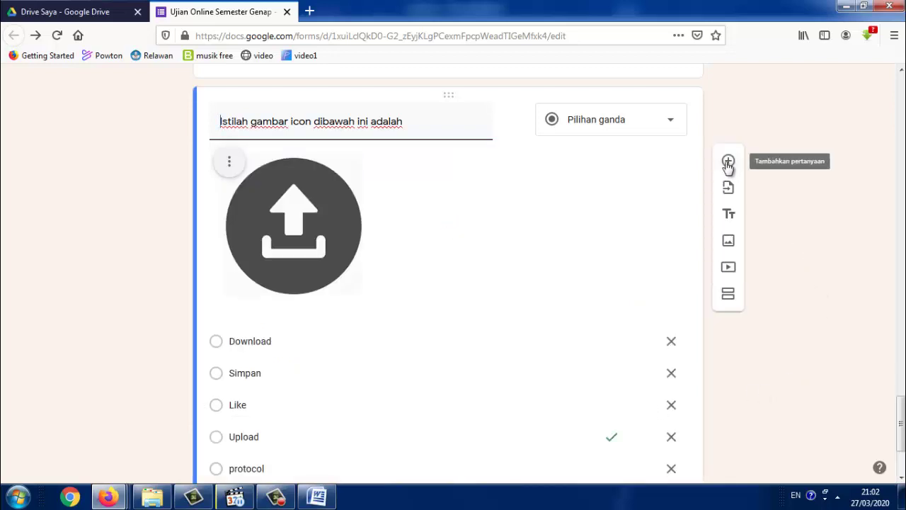
# Copy question 5's line 'Istilah bagi pengguna Internet …' into the new question, then select its answers in Word
pyautogui.click(318, 495)
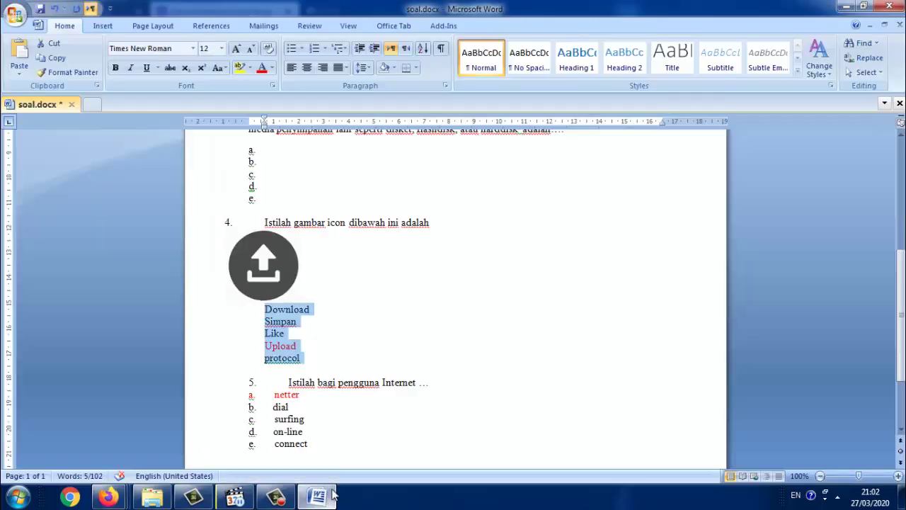
pyautogui.scroll(-1, 377, 422)
pyautogui.moveTo(432, 356); pyautogui.dragTo(287, 350)
pyautogui.hotkey('ctrl', 'c')
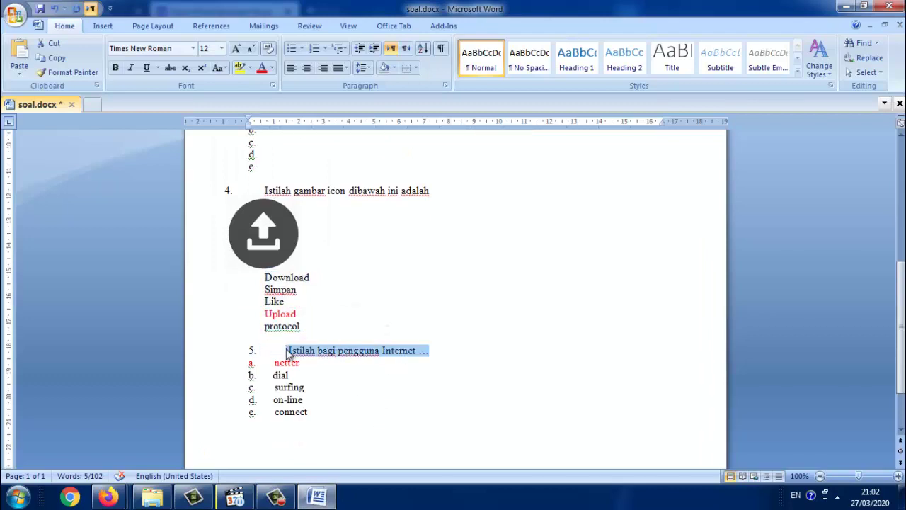
pyautogui.hotkey('alt', 'Tab')
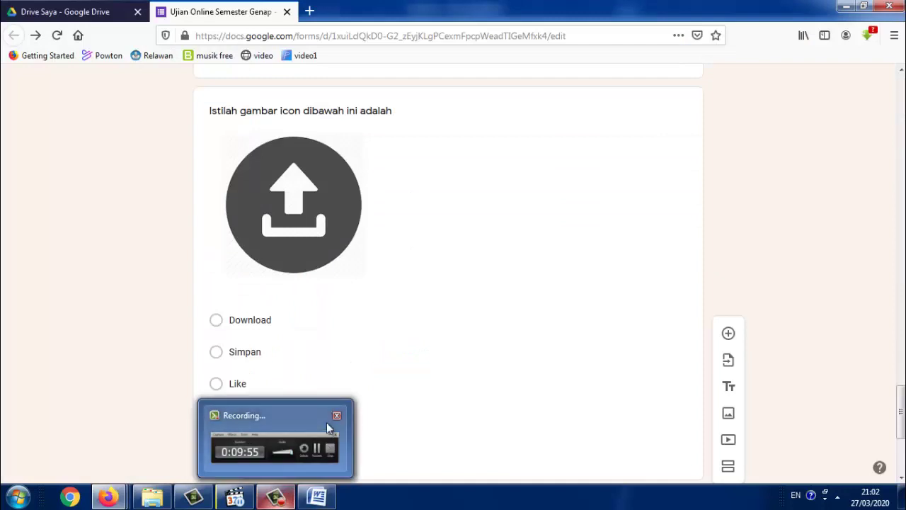
pyautogui.scroll(-3, 536, 399)
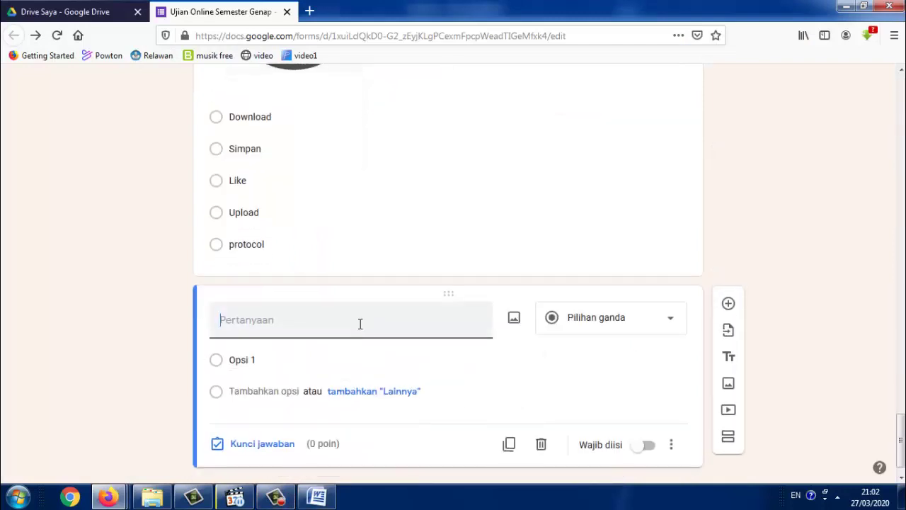
pyautogui.hotkey('ctrl', 'v')
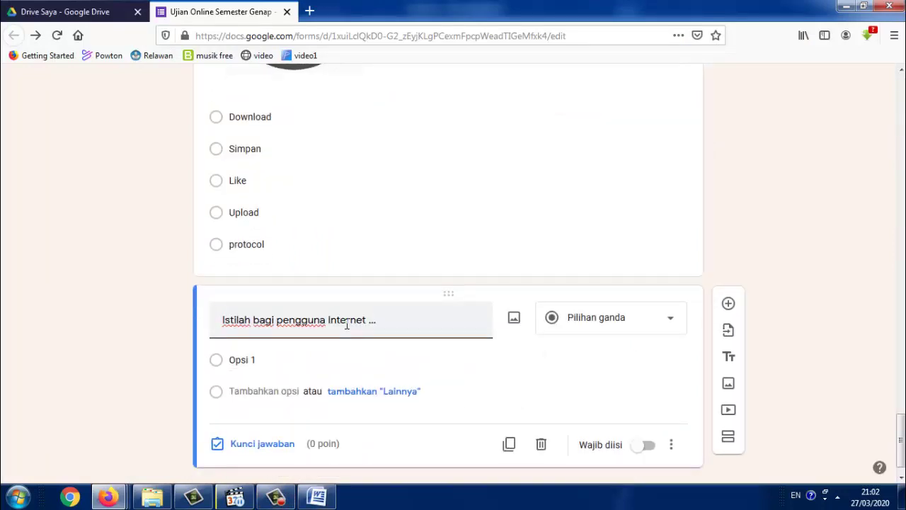
pyautogui.hotkey('alt', 'Tab')
pyautogui.moveTo(330, 419); pyautogui.dragTo(269, 374)
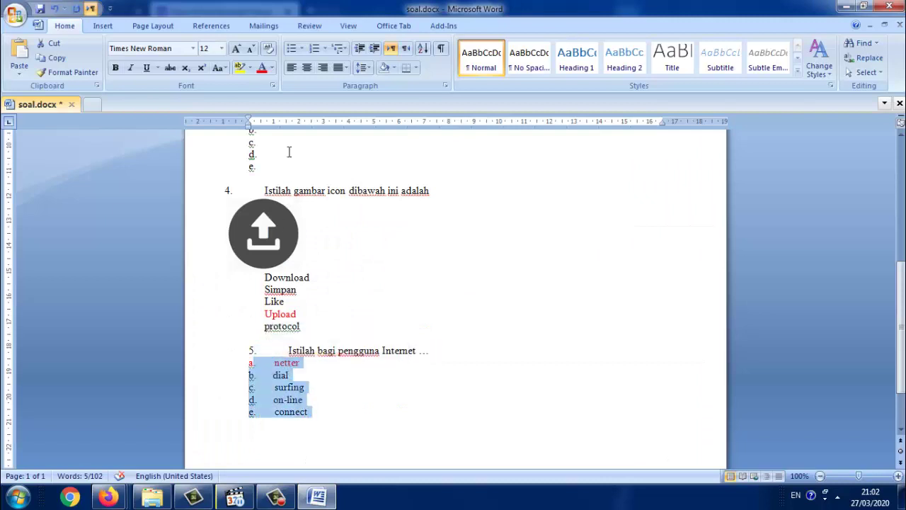
# Remove the a–e labels from question 5's choices netter through connect and bring up the Google Forms quiz
pyautogui.click(315, 49)
pyautogui.click(316, 50)
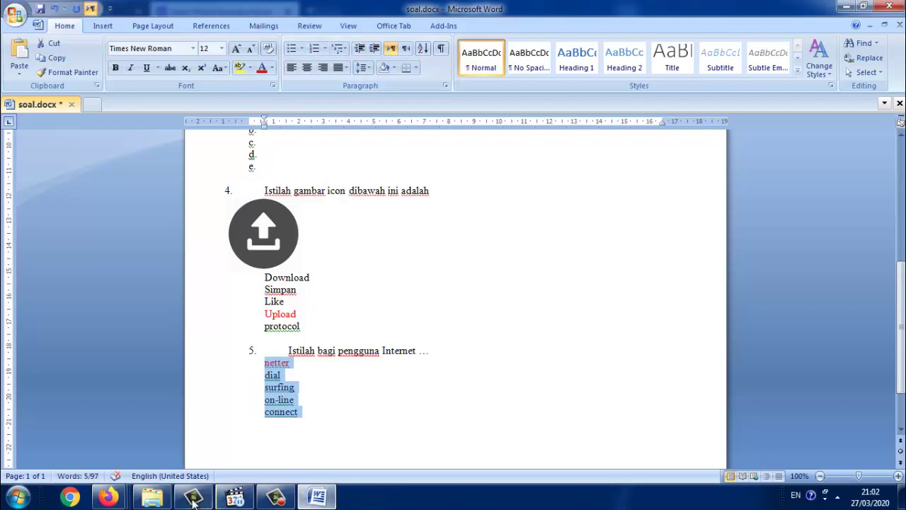
pyautogui.moveTo(145, 501)
pyautogui.moveTo(108, 498)
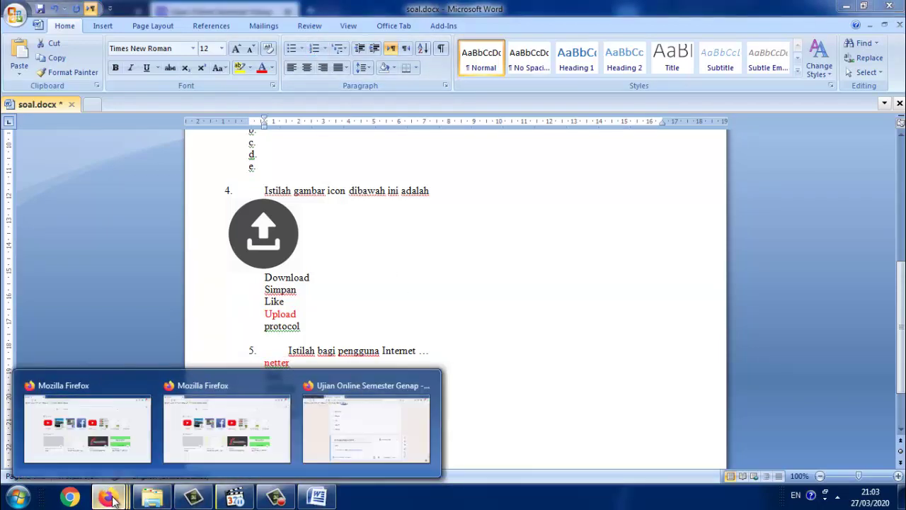
pyautogui.click(365, 437)
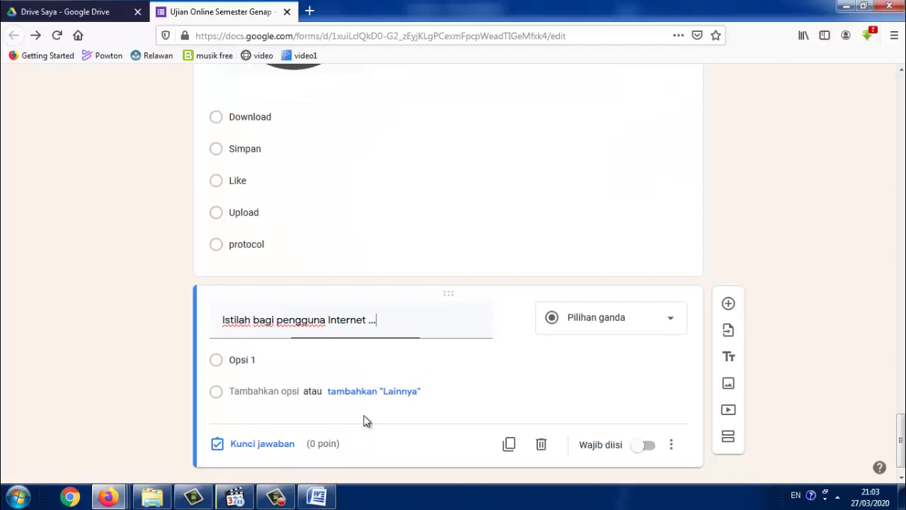
# Paste netter, dial, surfing, on-line and connect as options, key netter correct for 20 points, then preview
pyautogui.click(317, 360)
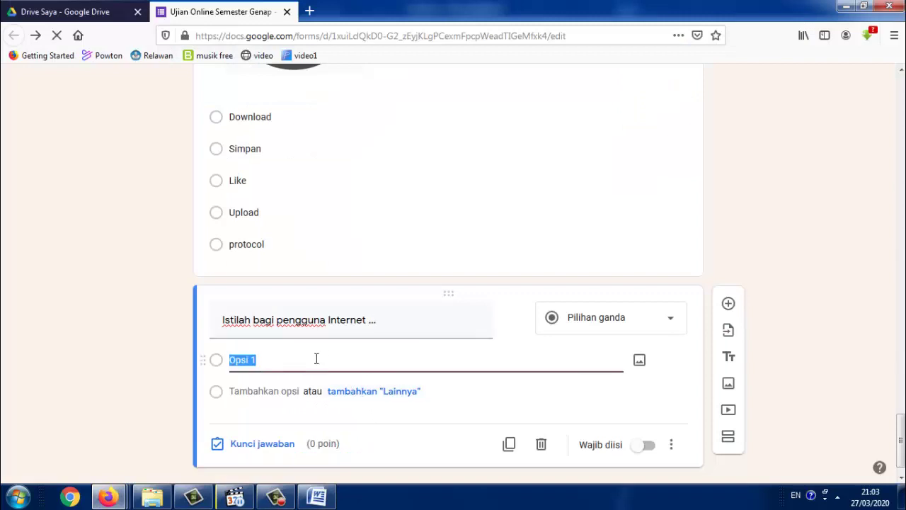
pyautogui.write('netter dial surfing on-line connect')
pyautogui.scroll(-1, 901, 383)
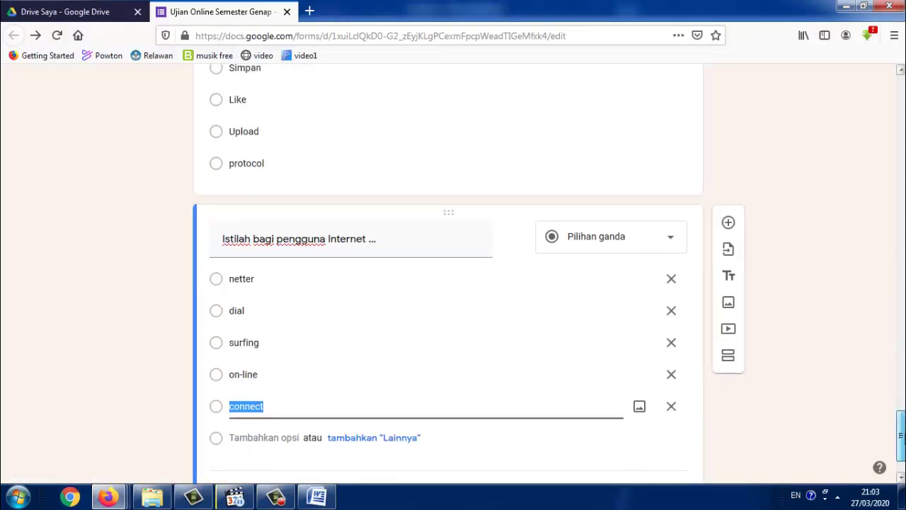
pyautogui.scroll(-1, 615, 425)
pyautogui.click(250, 415)
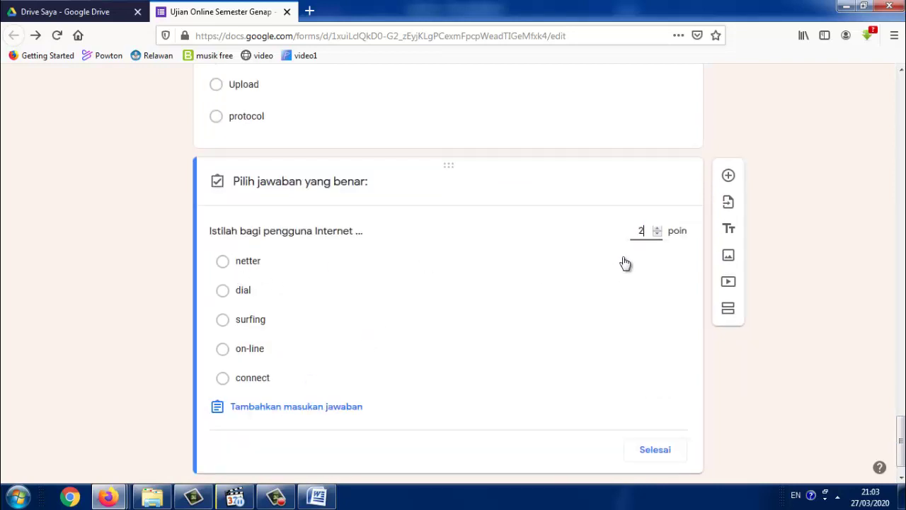
pyautogui.click(243, 269)
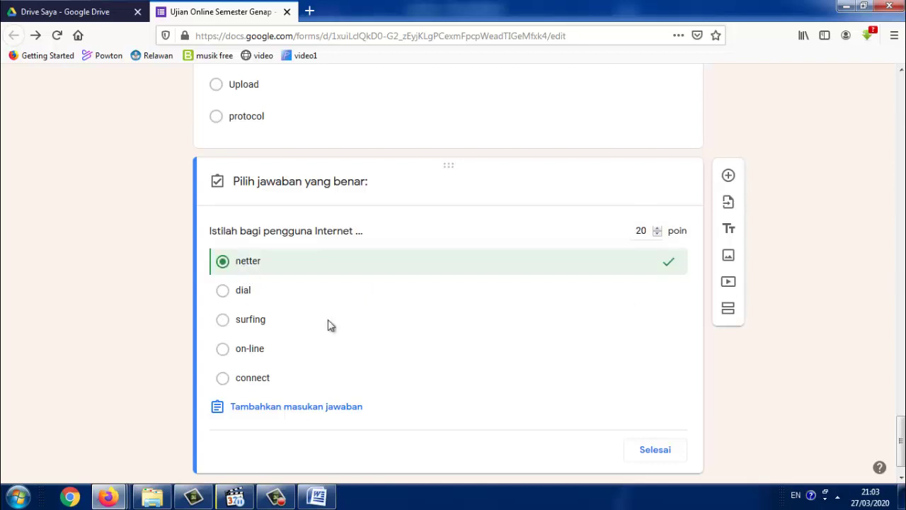
pyautogui.click(666, 458)
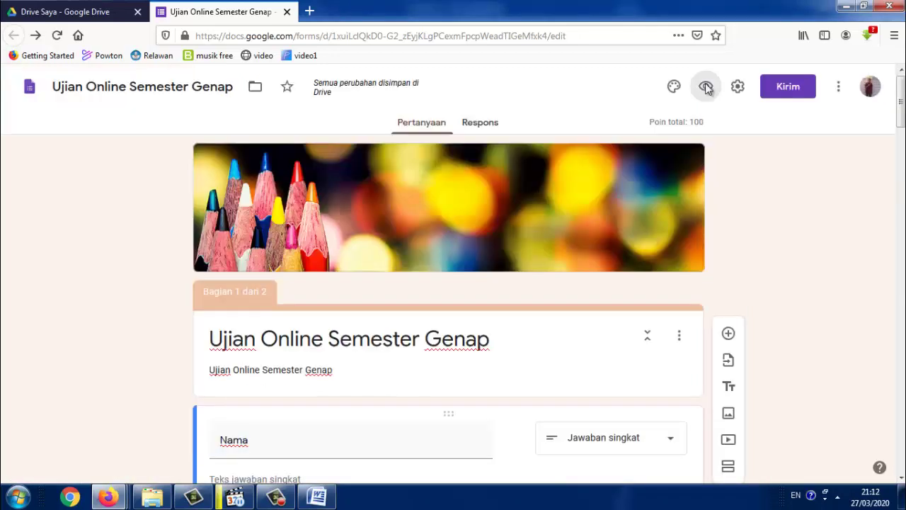
pyautogui.click(706, 87)
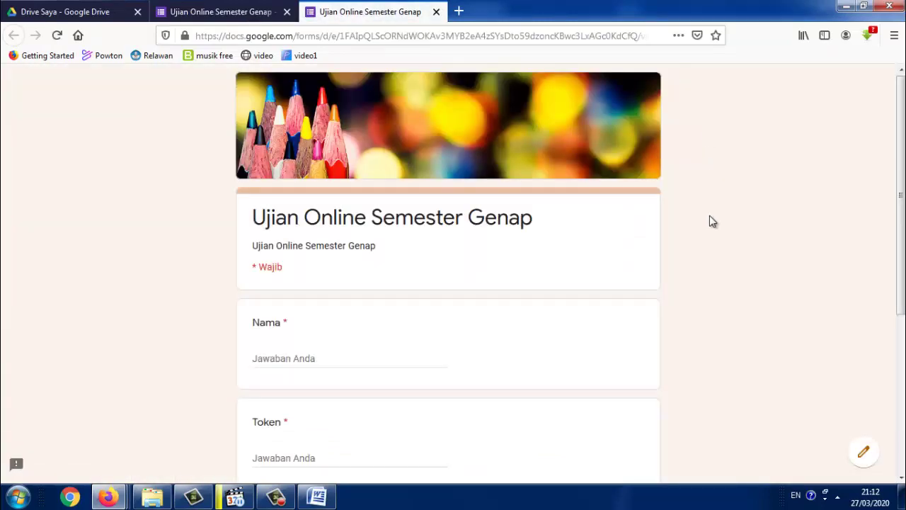
# Enter the respondent's name and the quiz token, replacing the first rejected token entry
pyautogui.scroll(-3, 710, 220)
pyautogui.scroll(3, 712, 222)
pyautogui.click(303, 360)
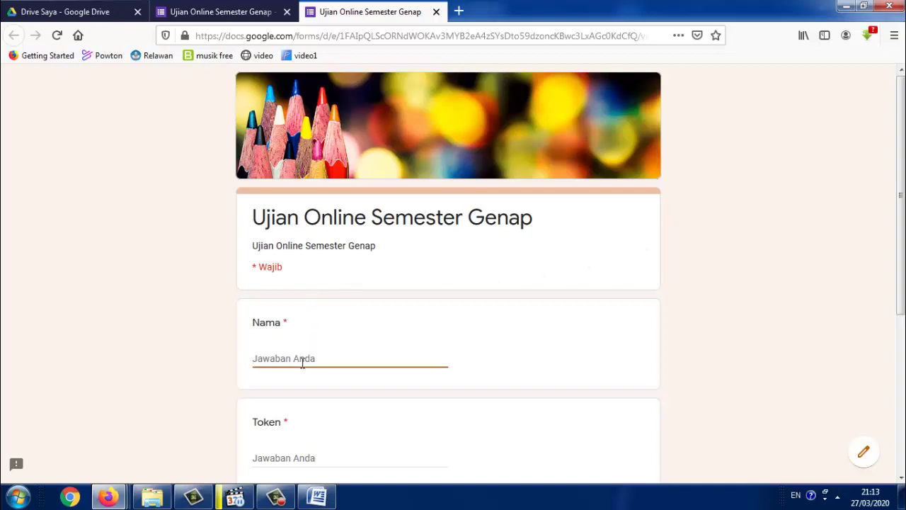
pyautogui.scroll(-2, 341, 394)
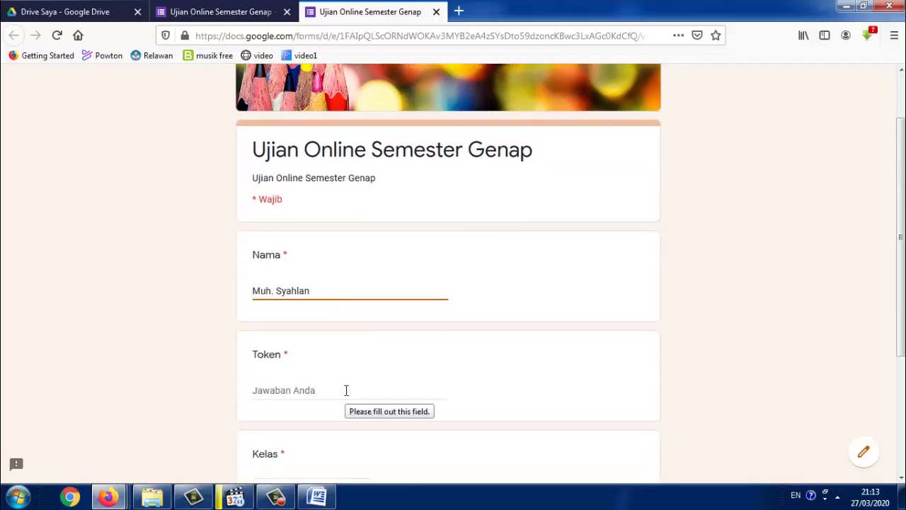
pyautogui.click(346, 390)
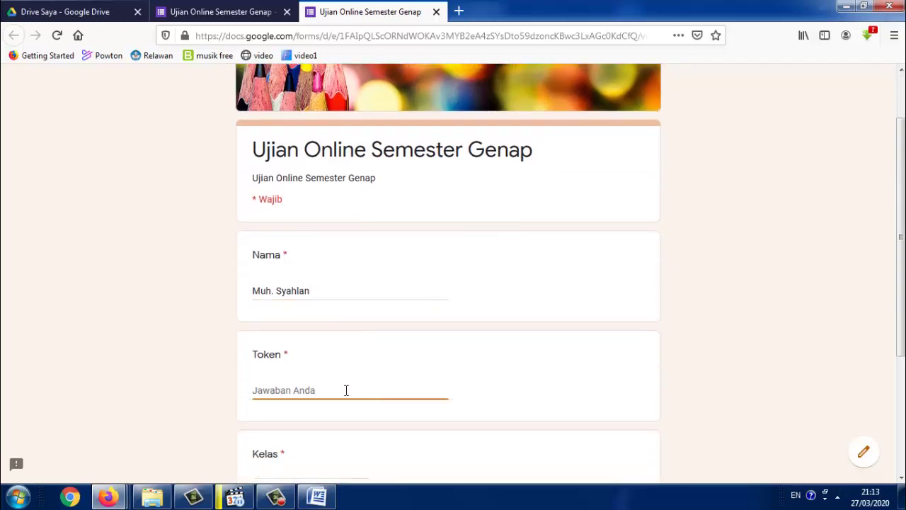
pyautogui.write('123jjdd')
pyautogui.scroll(-1, 354, 386)
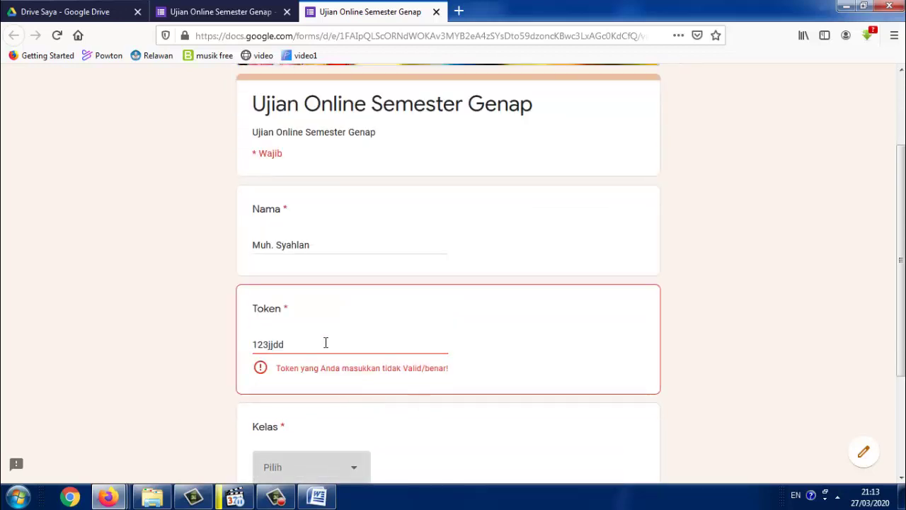
pyautogui.moveTo(325, 343); pyautogui.dragTo(257, 343)
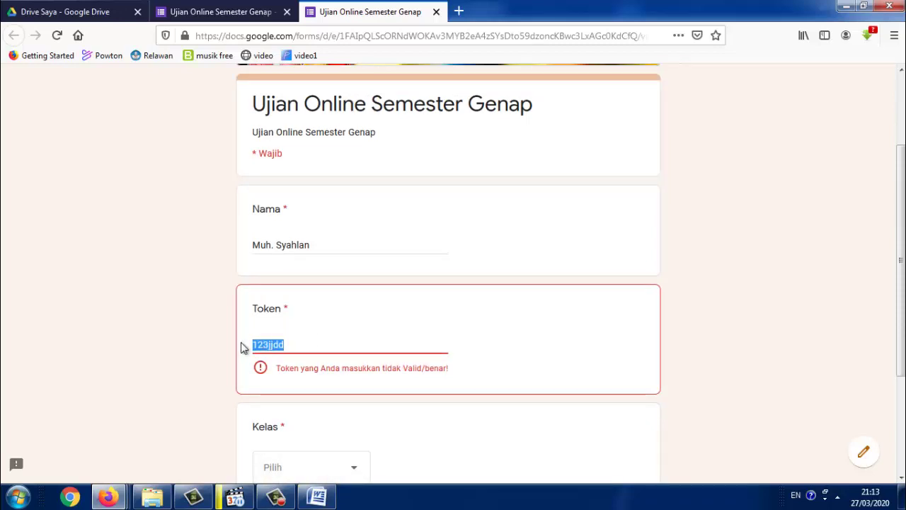
pyautogui.write('Bismillah')
# Choose Kelas X-MIPA 2 as the class and continue to the quiz questions
pyautogui.scroll(-3, 348, 366)
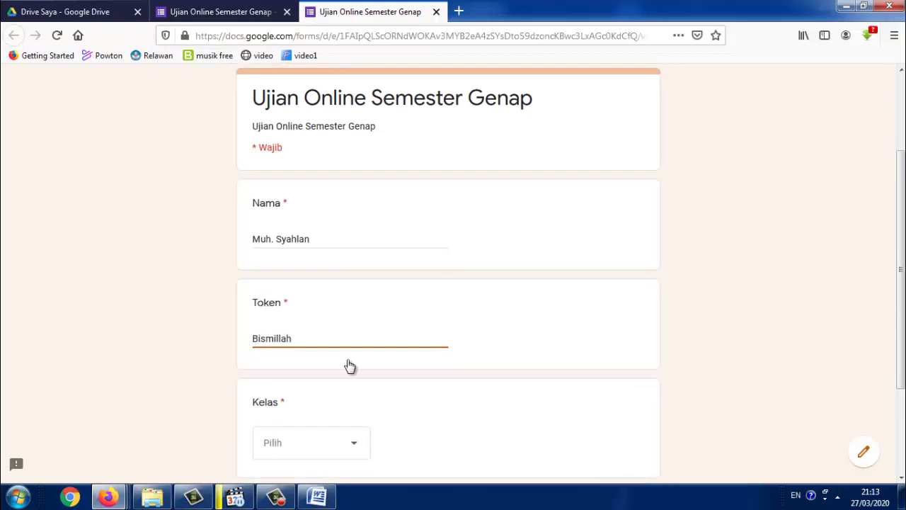
pyautogui.click(350, 327)
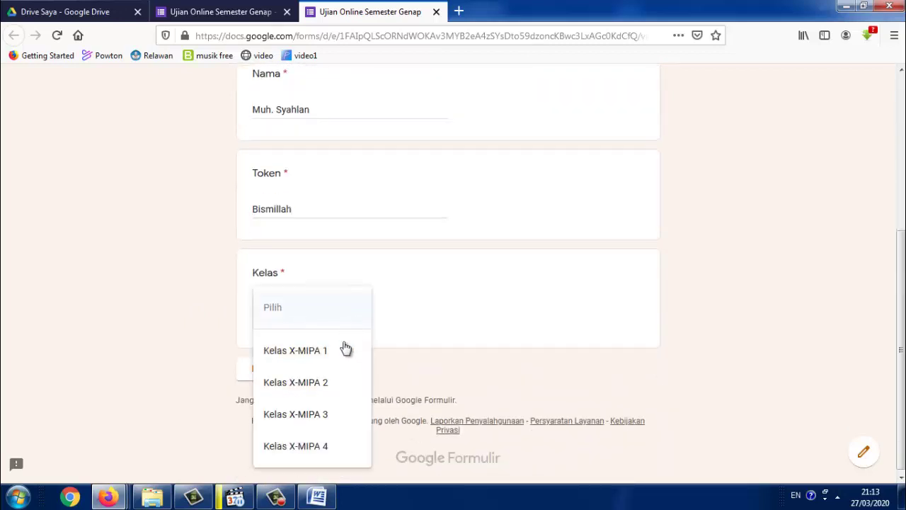
pyautogui.click(333, 384)
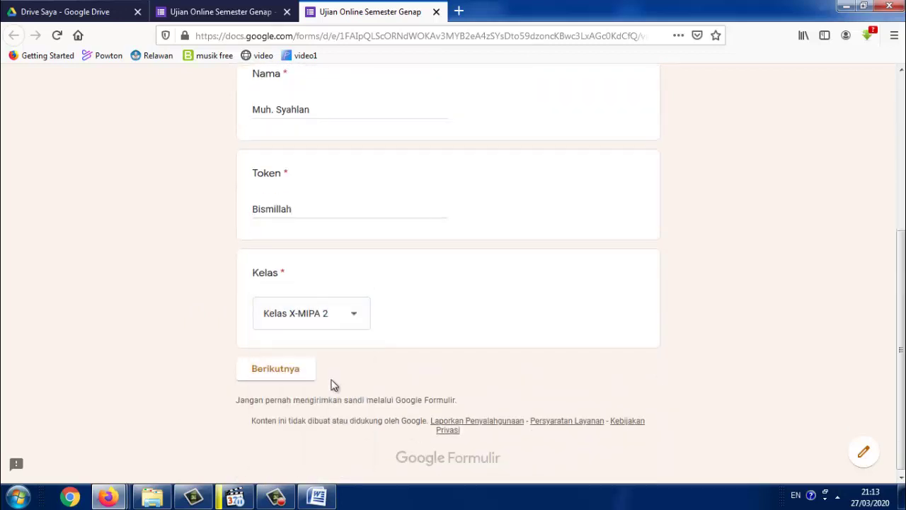
pyautogui.scroll(3, 515, 278)
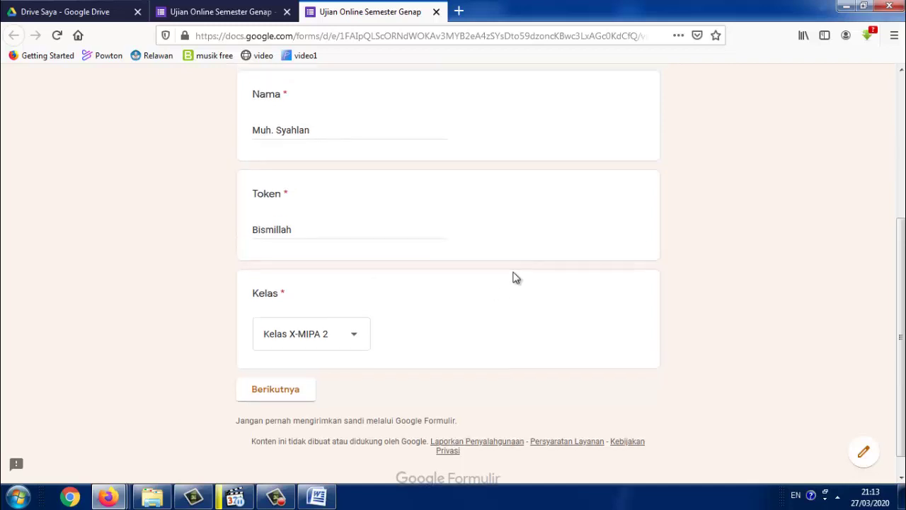
pyautogui.scroll(-2, 513, 277)
pyautogui.scroll(-1, 446, 372)
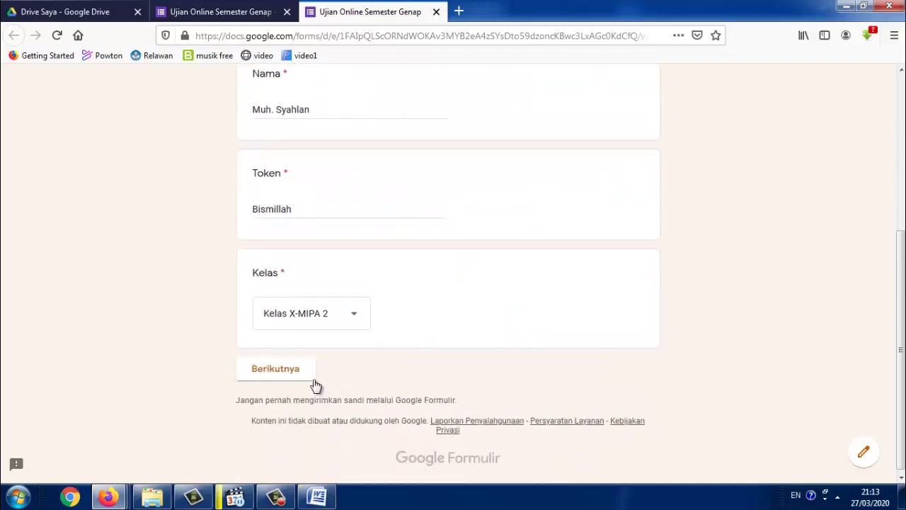
pyautogui.click(291, 378)
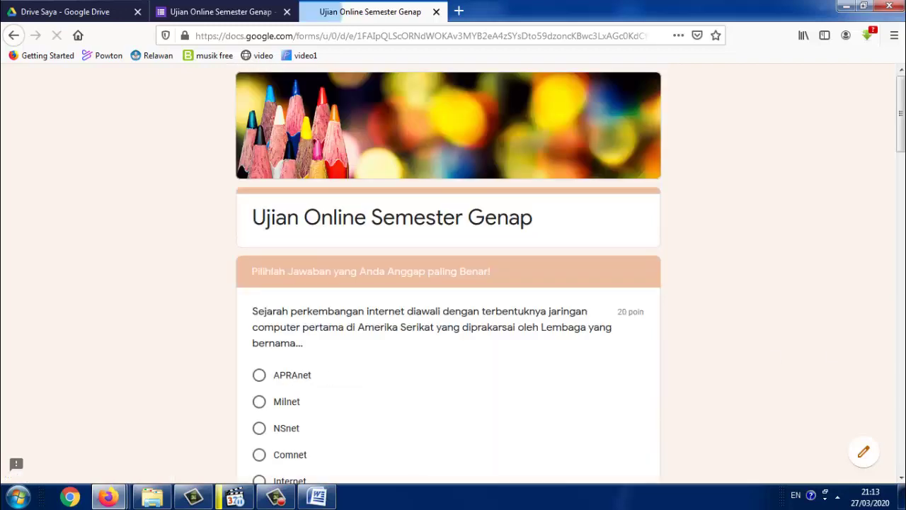
# Answer the five questions with Milnet, Opsi 1, Upload, netter and Interconnection networking
pyautogui.scroll(-3, 447, 283)
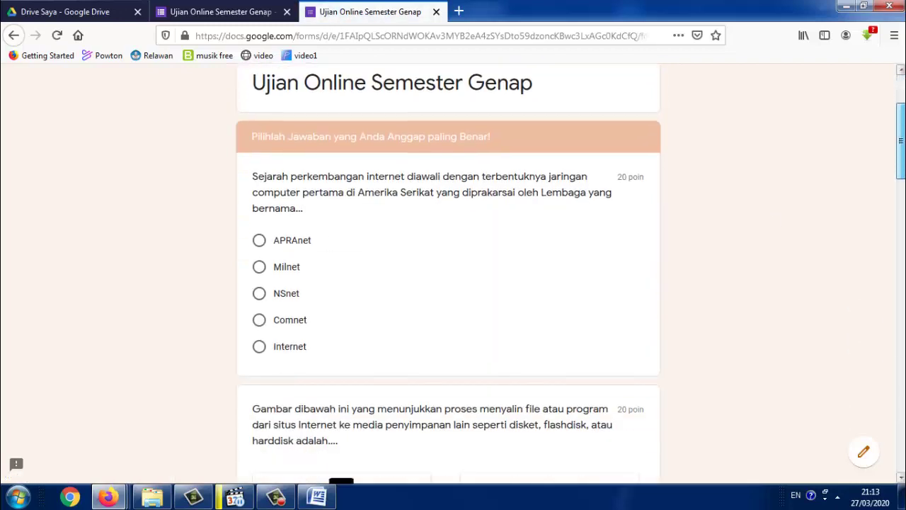
pyautogui.moveTo(902, 160)
pyautogui.mouseDown()
pyautogui.moveTo(902, 197)
pyautogui.moveTo(902, 163)
pyautogui.mouseUp()
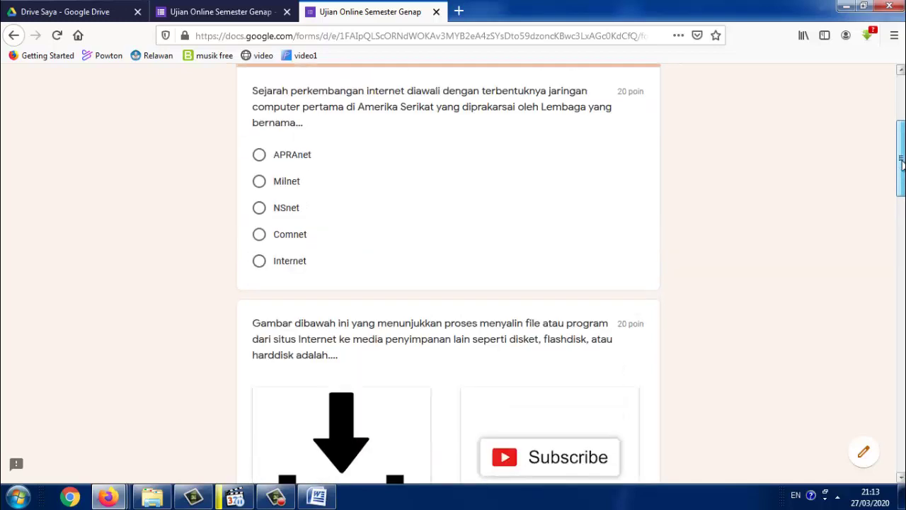
pyautogui.click(260, 182)
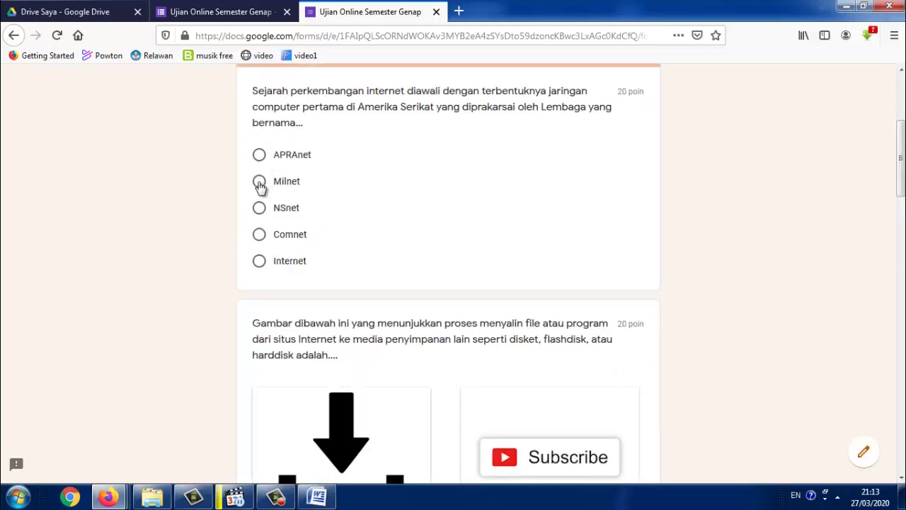
pyautogui.scroll(-4, 437, 238)
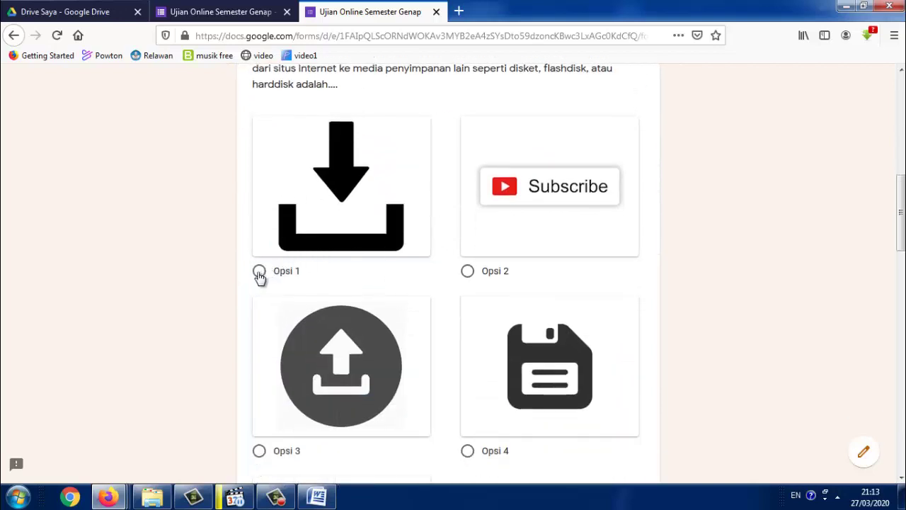
pyautogui.click(259, 272)
pyautogui.scroll(-7, 623, 277)
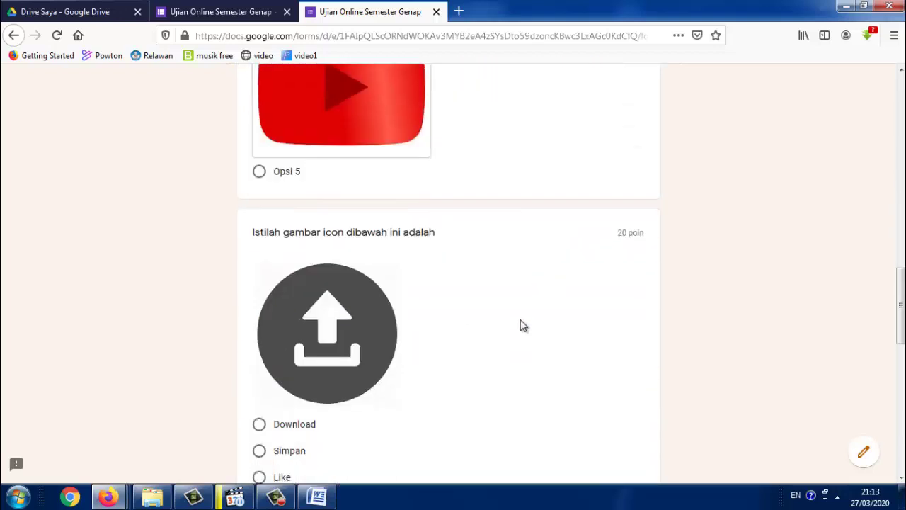
pyautogui.scroll(-6, 523, 325)
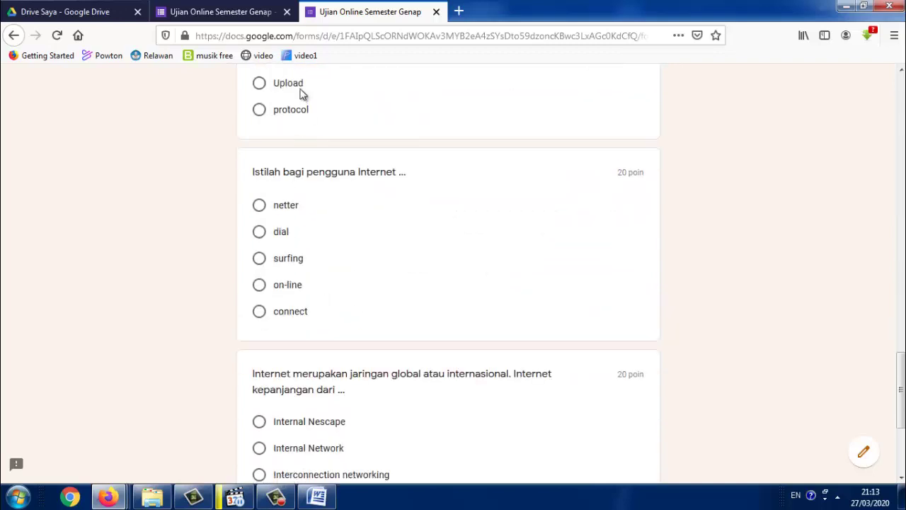
pyautogui.click(259, 86)
pyautogui.click(261, 207)
pyautogui.scroll(-2, 460, 400)
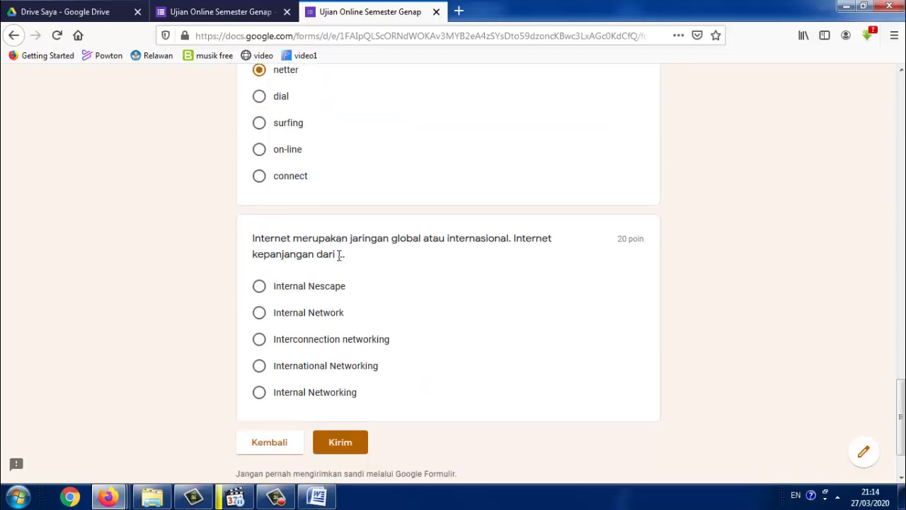
pyautogui.click(259, 340)
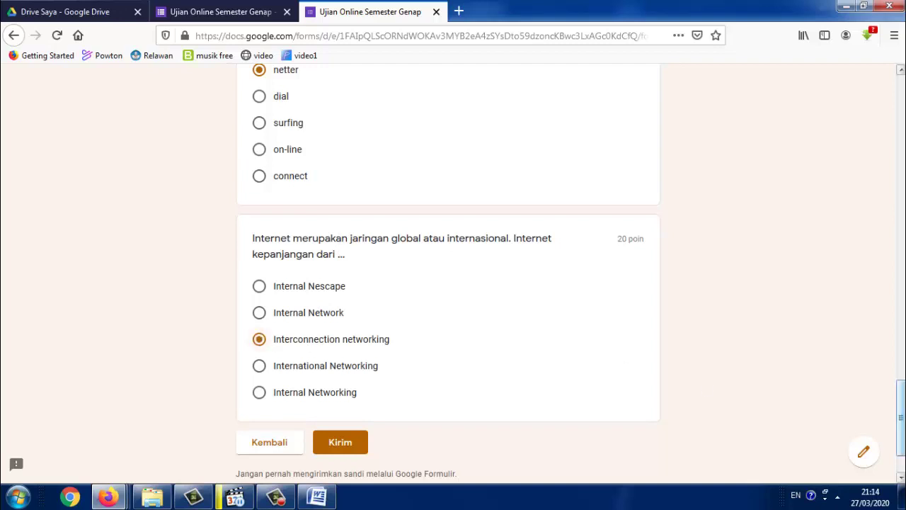
# Review the chosen answers and submit the test response with Kirim
pyautogui.scroll(15, 449, 269)
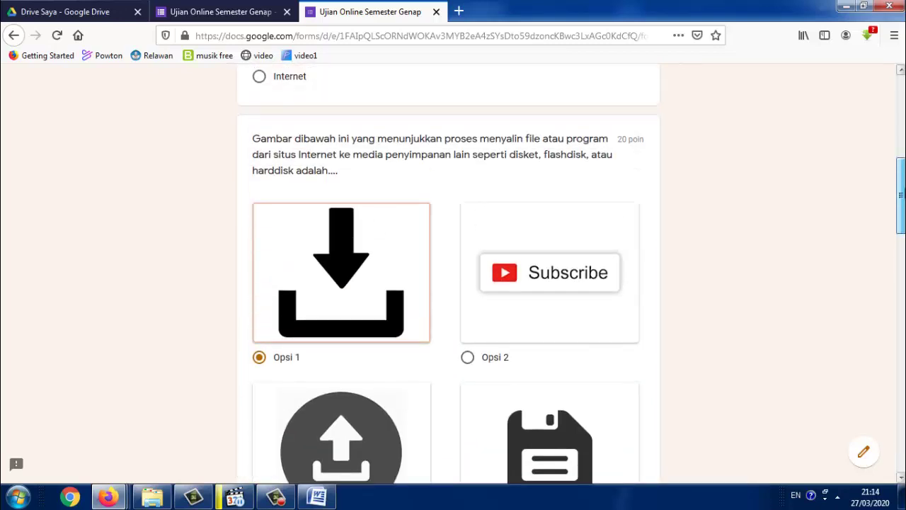
pyautogui.scroll(5, 449, 269)
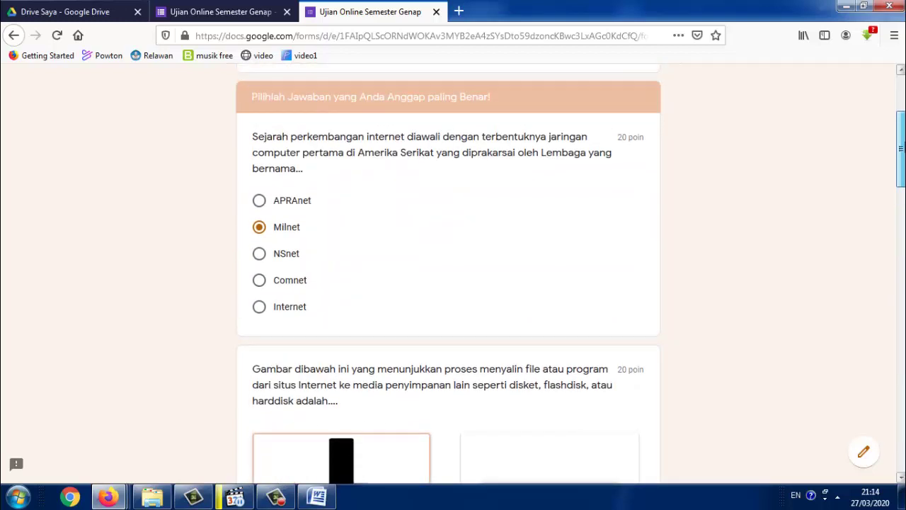
pyautogui.scroll(-5, 449, 270)
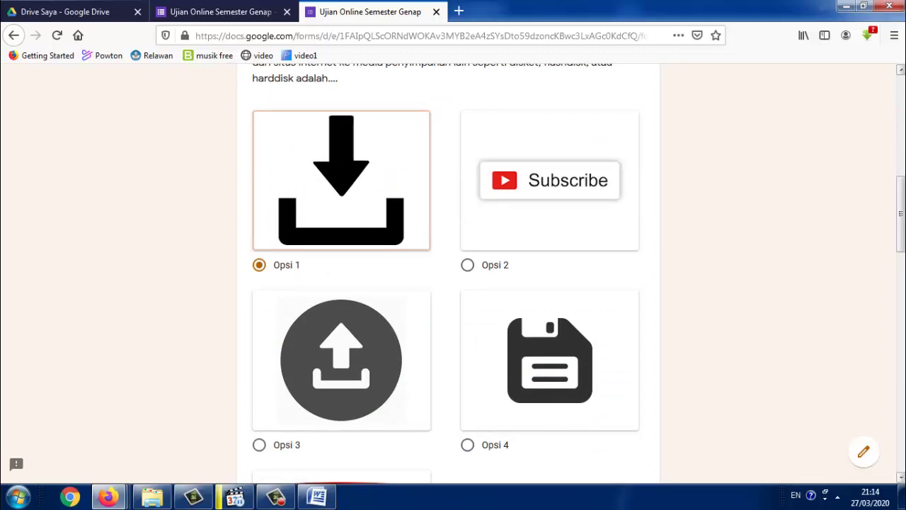
pyautogui.scroll(6, 449, 269)
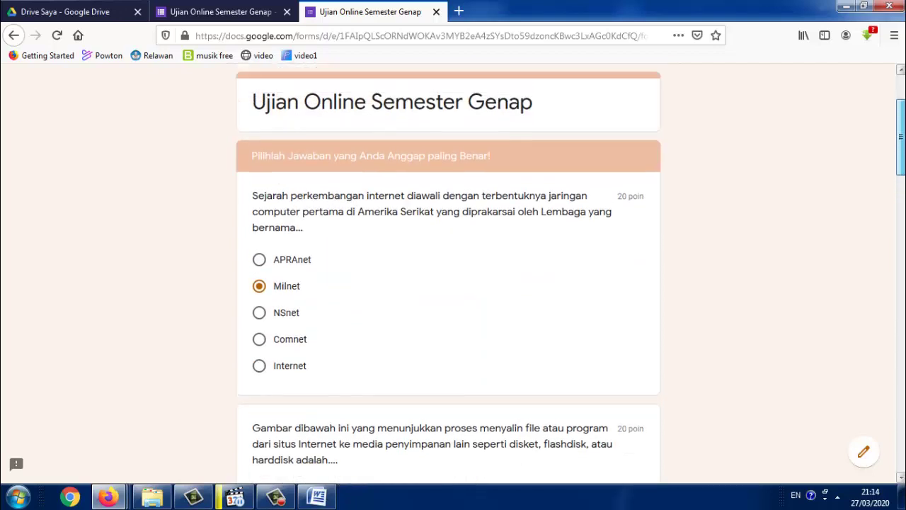
pyautogui.scroll(-20, 556, 394)
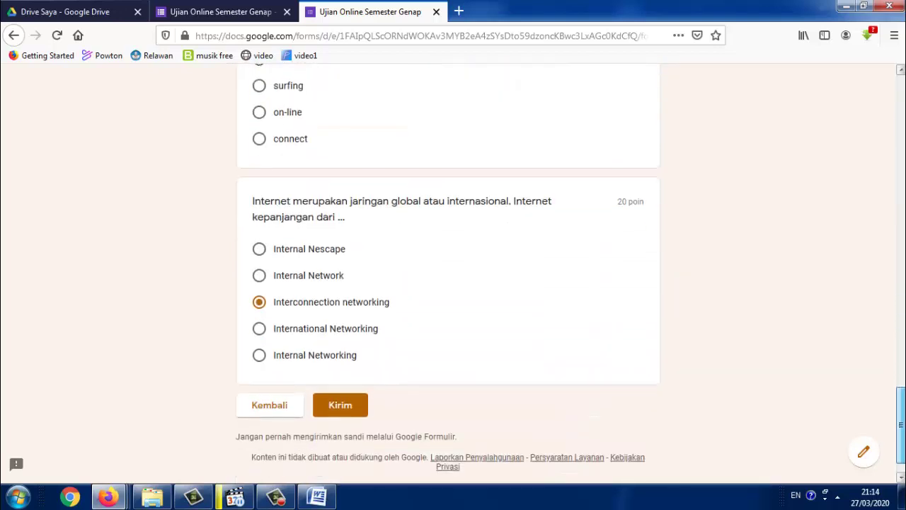
pyautogui.click(362, 375)
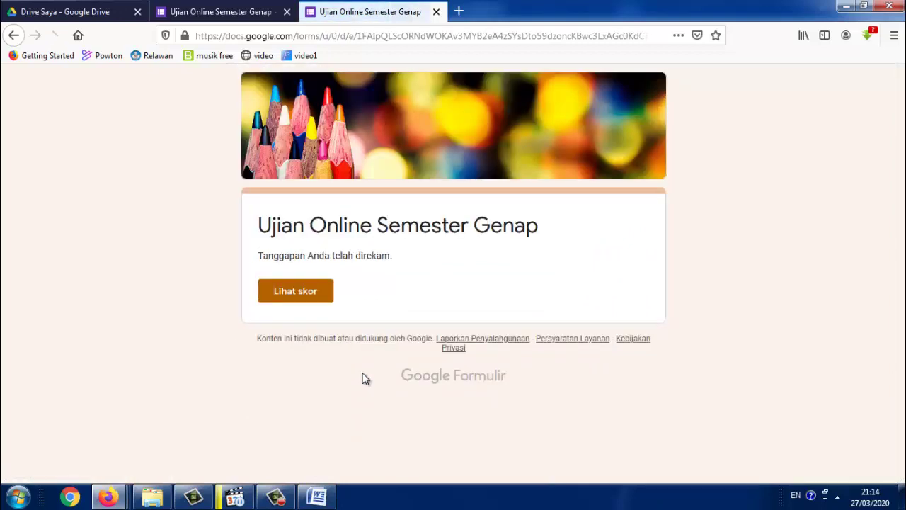
# View the submitted response's 80/100 score via Lihat skor, then return to the form editor tab
pyautogui.click(316, 297)
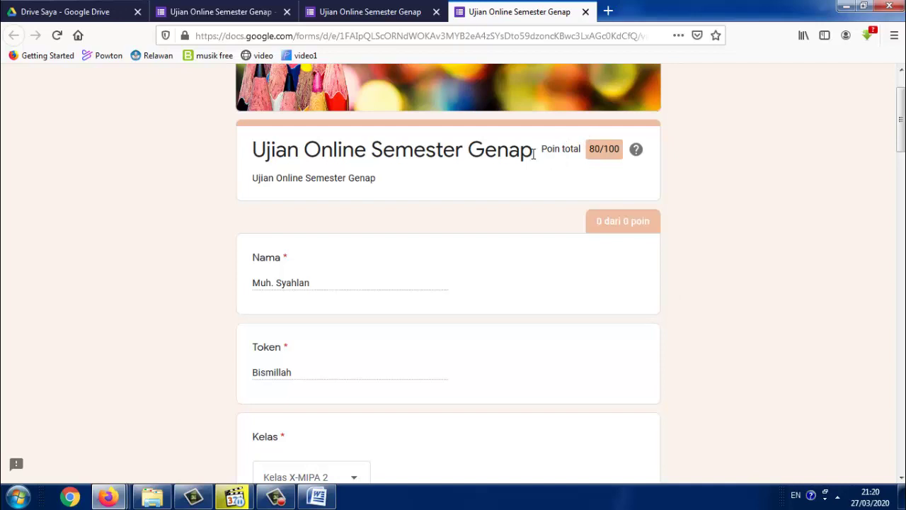
pyautogui.click(245, 19)
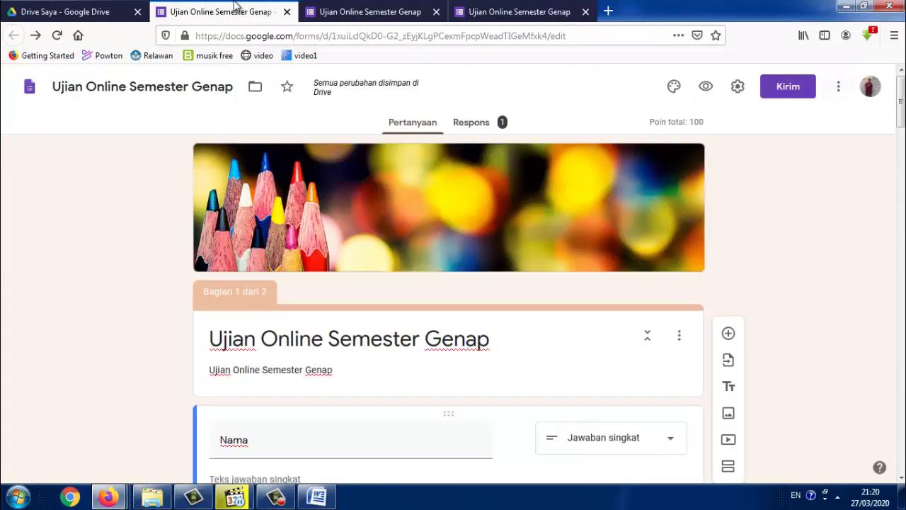
# Copy the quiz's share link from the Kirim dialog, shortened to a forms.gle address via Perpendek URL
pyautogui.click(786, 86)
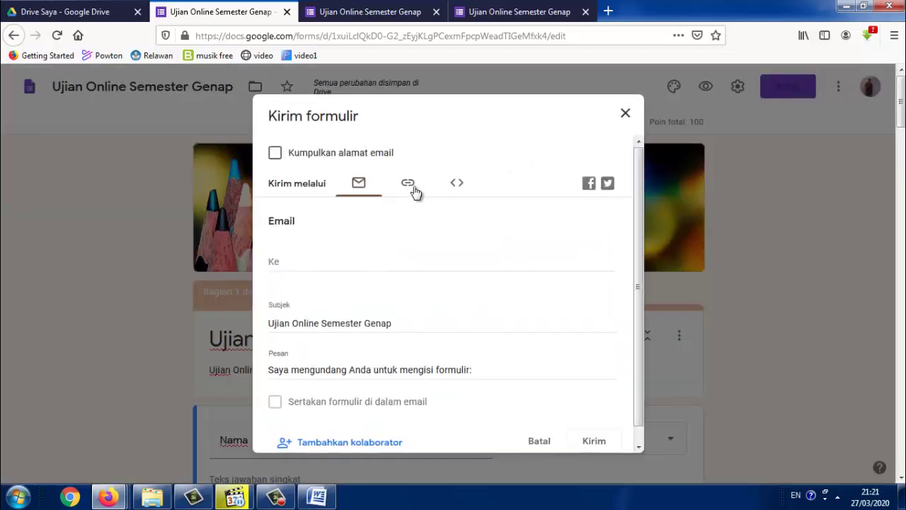
pyautogui.click(408, 184)
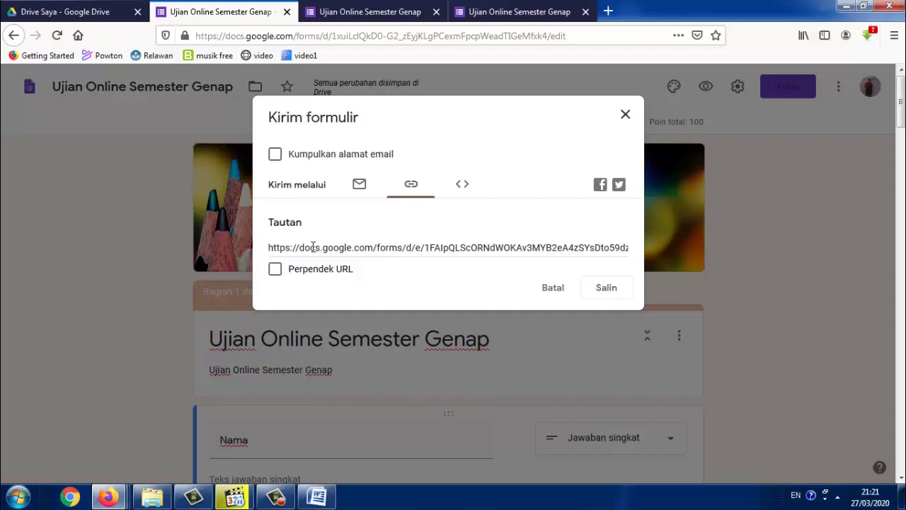
pyautogui.click(280, 276)
pyautogui.click(463, 246)
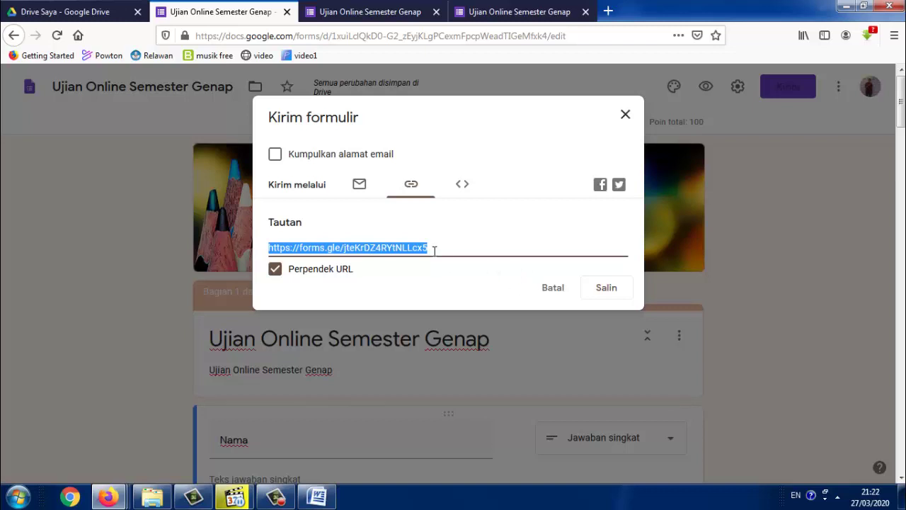
# Copy the forms.gle short link for the Ujian Online Semester Genap form
pyautogui.click(601, 290)
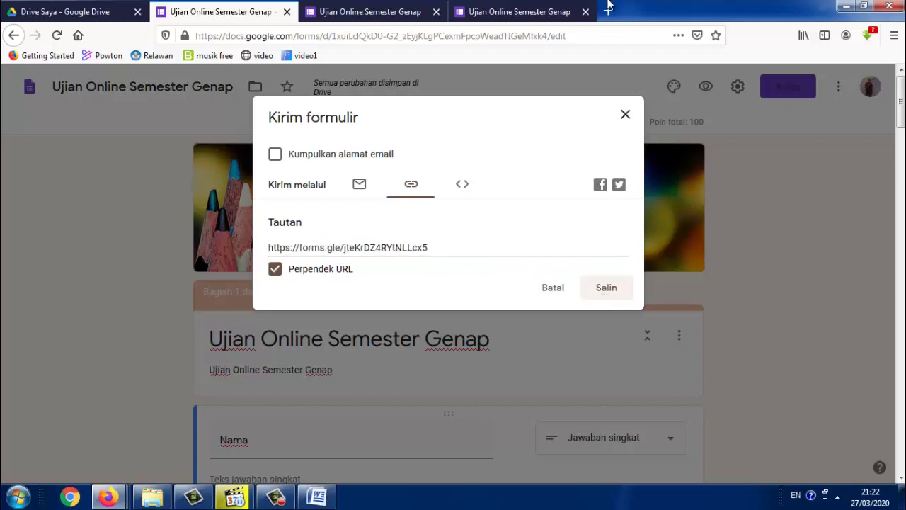
# Open bitly.com in a new browser tab
pyautogui.click(609, 11)
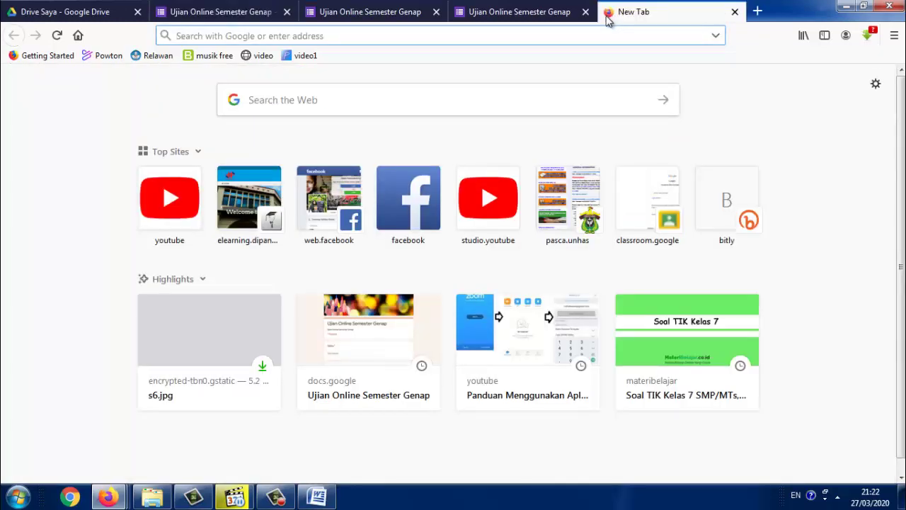
pyautogui.write('bit')
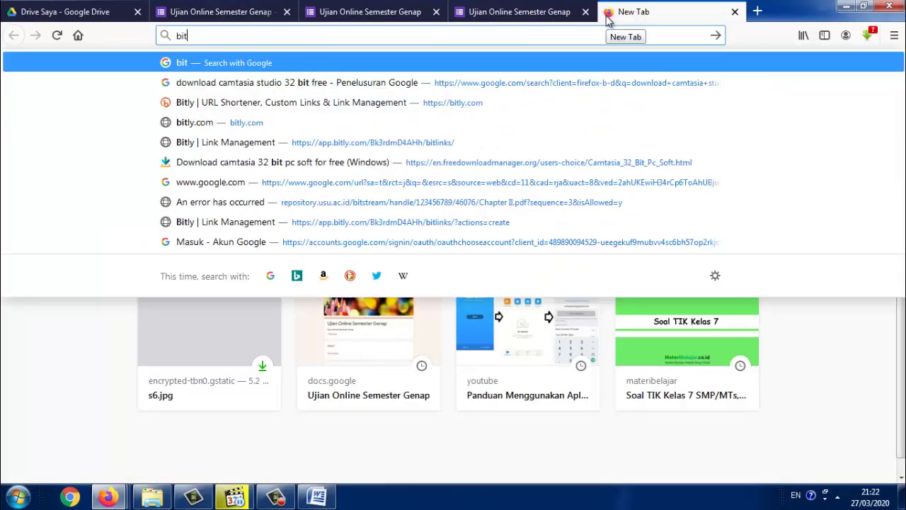
pyautogui.write('ly.com')
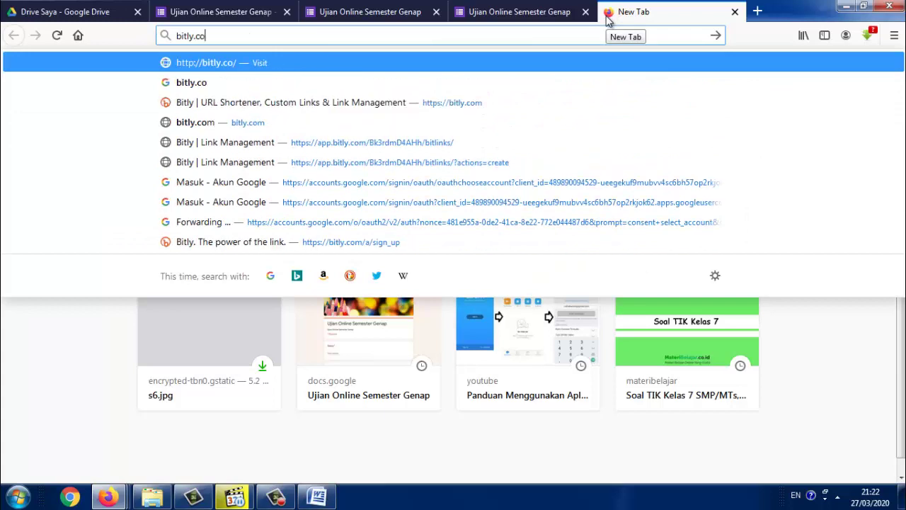
pyautogui.press('Return')
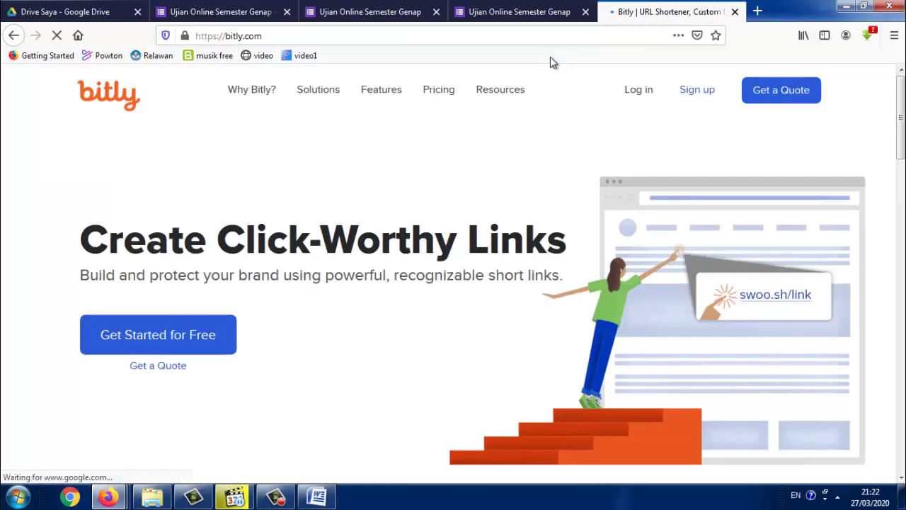
# Sign up for Bitly's free plan using a Google account
pyautogui.click(705, 97)
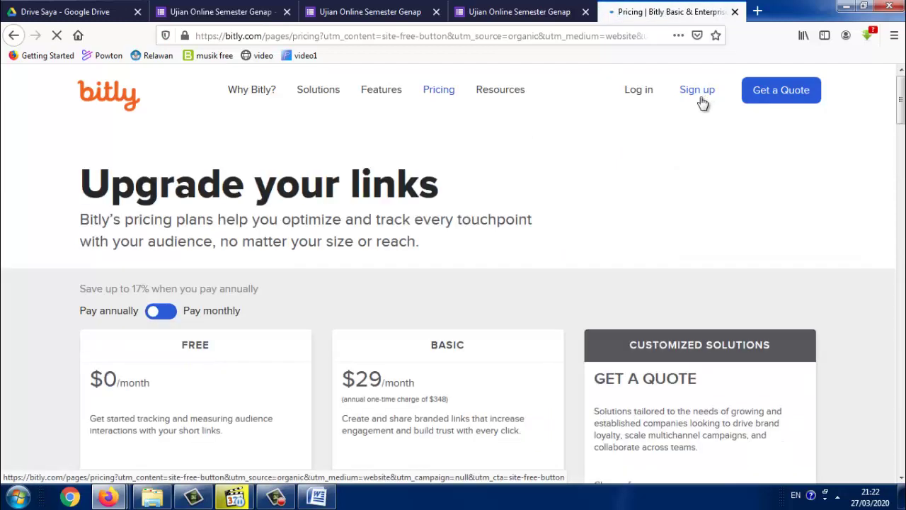
pyautogui.scroll(-4, 495, 241)
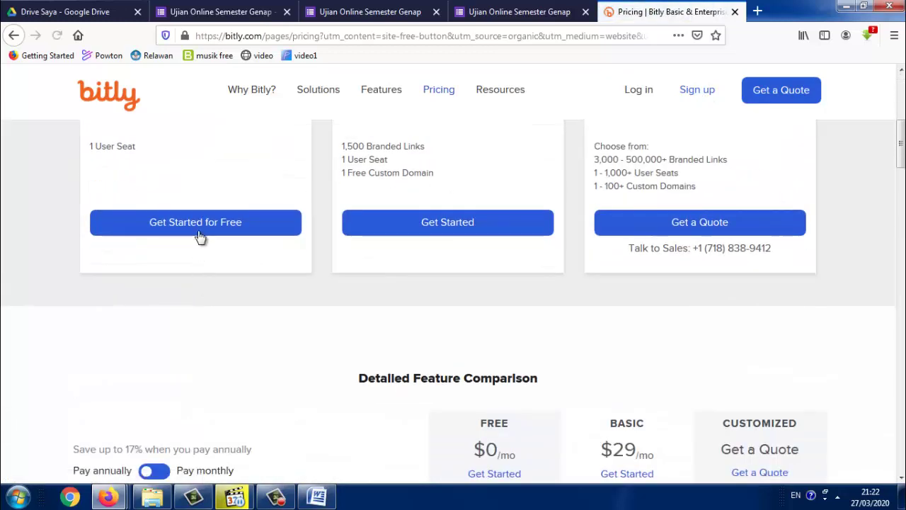
pyautogui.click(201, 235)
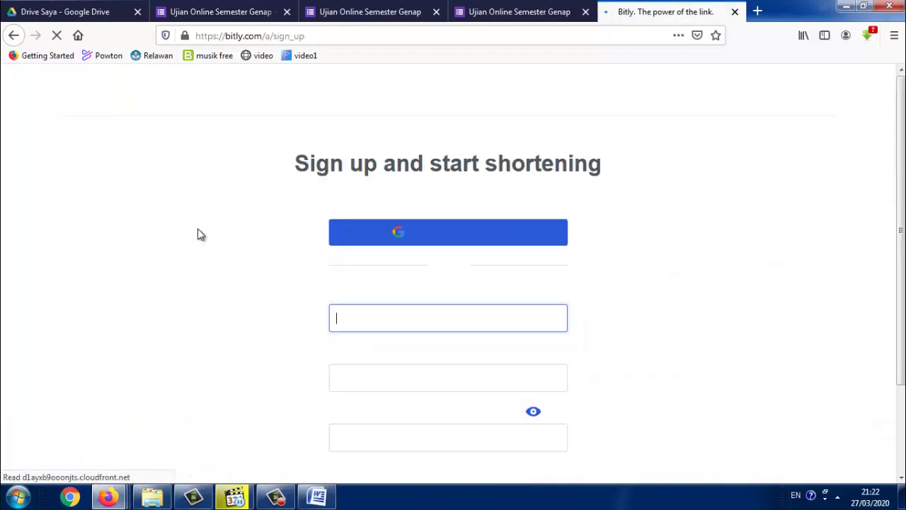
pyautogui.click(421, 243)
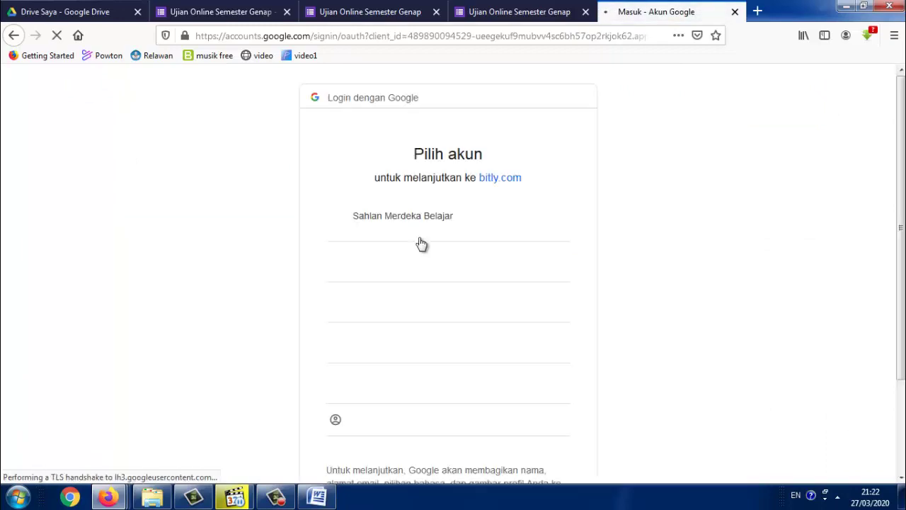
pyautogui.click(418, 227)
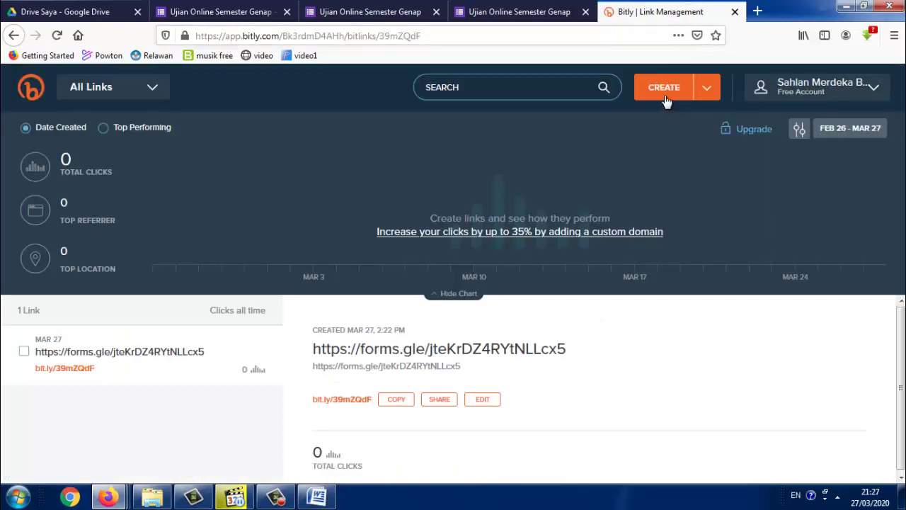
# Paste the copied forms.gle quiz URL into Bitly's new-link form and create the short link
pyautogui.click(664, 92)
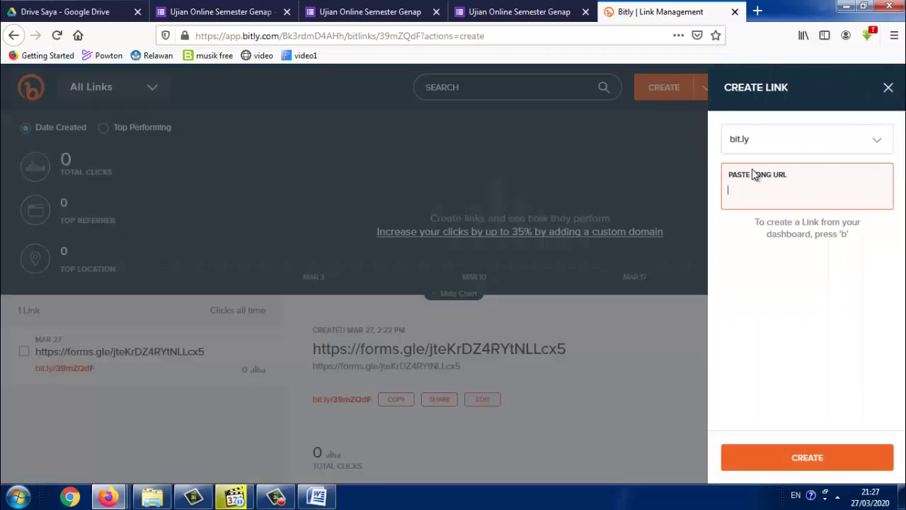
pyautogui.rightClick(759, 188)
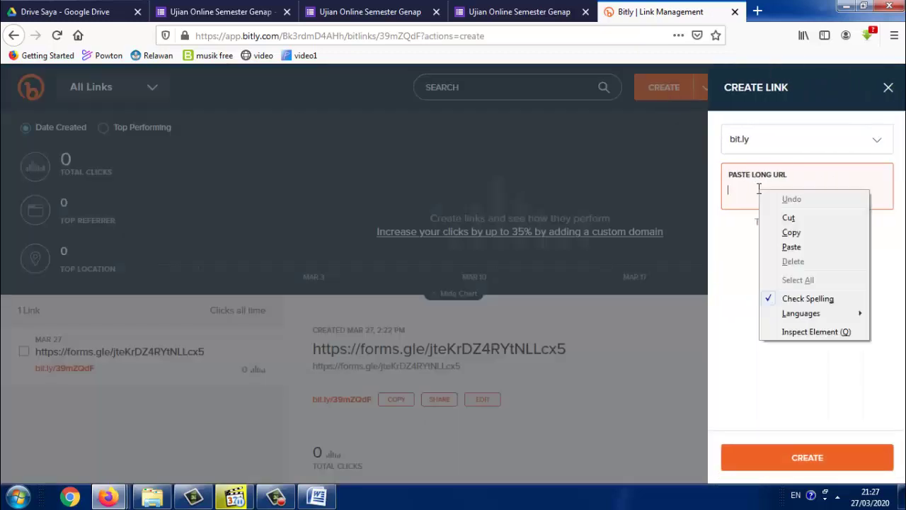
pyautogui.click(793, 247)
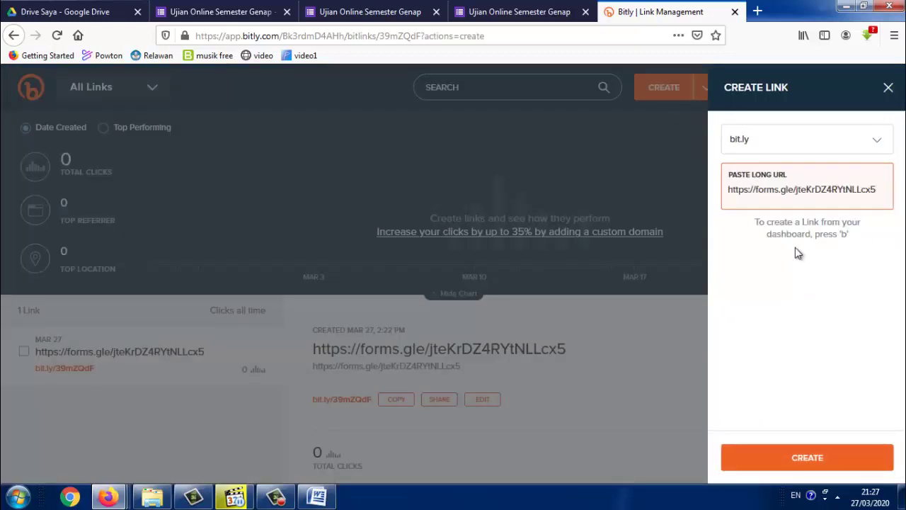
pyautogui.click(821, 455)
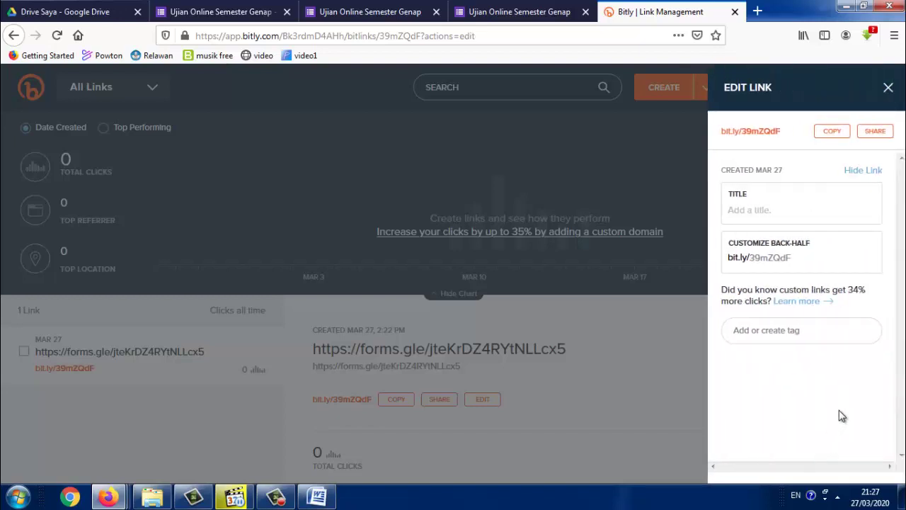
# Replace the random back-half with uas-20, save it, and close the Edit Link panel
pyautogui.click(800, 257)
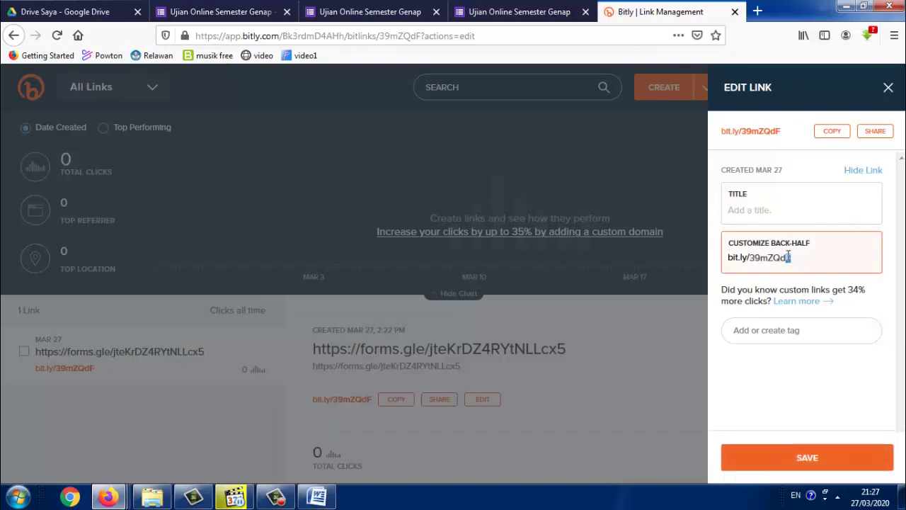
pyautogui.hotkey('shift', 'Left')
pyautogui.click(830, 455)
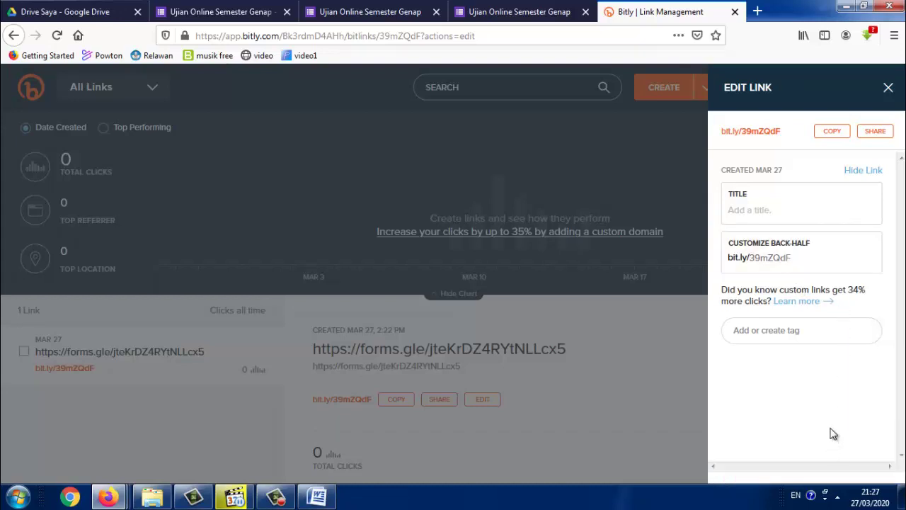
pyautogui.click(794, 258)
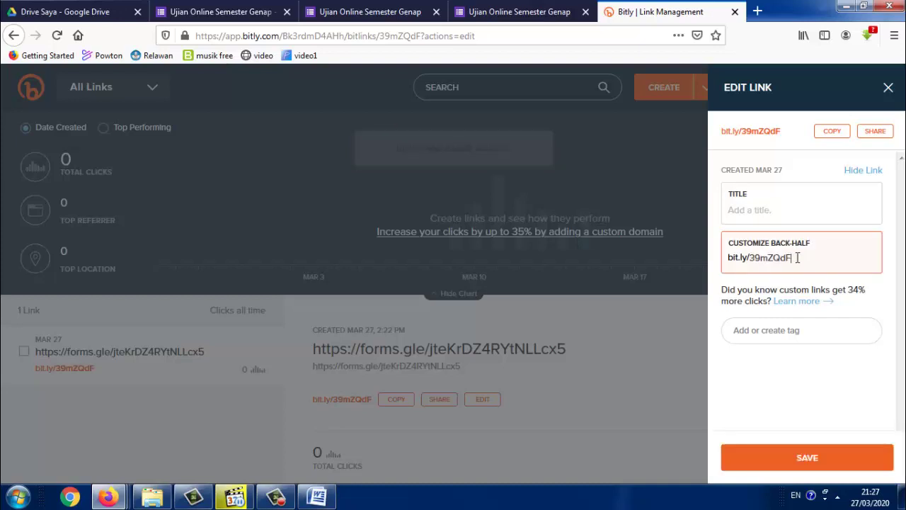
pyautogui.press('BackSpace')
pyautogui.press('BackSpace')
pyautogui.press('BackSpace')
pyautogui.press('BackSpace')
pyautogui.press('BackSpace')
pyautogui.press('BackSpace')
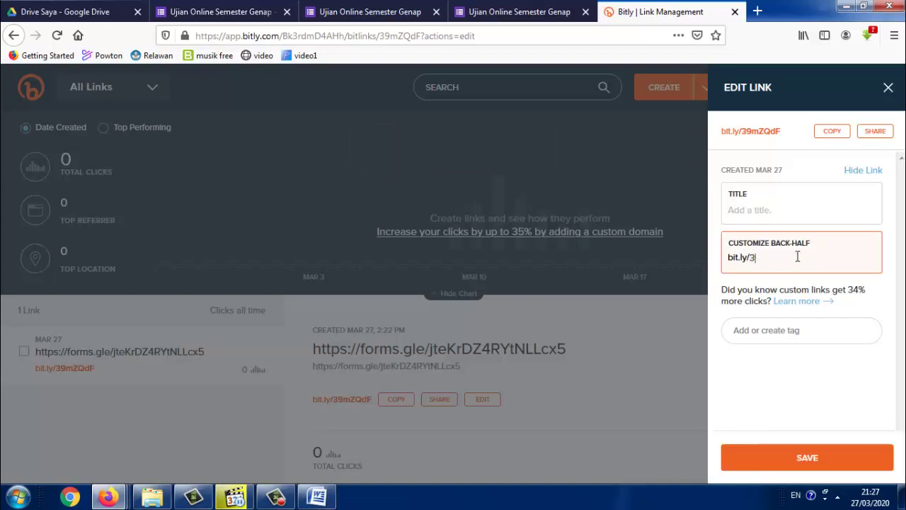
pyautogui.press('BackSpace')
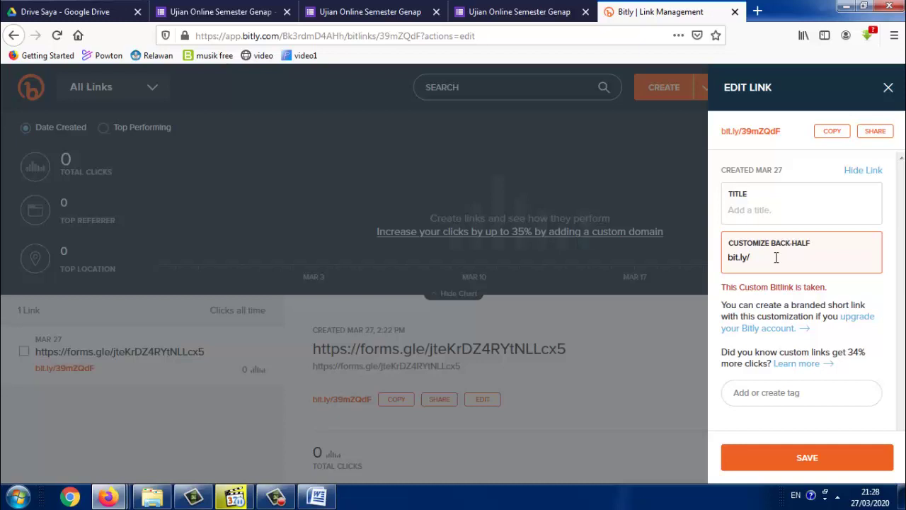
pyautogui.write('u')
pyautogui.press('BackSpace')
pyautogui.write('uas-20')
pyautogui.click(816, 454)
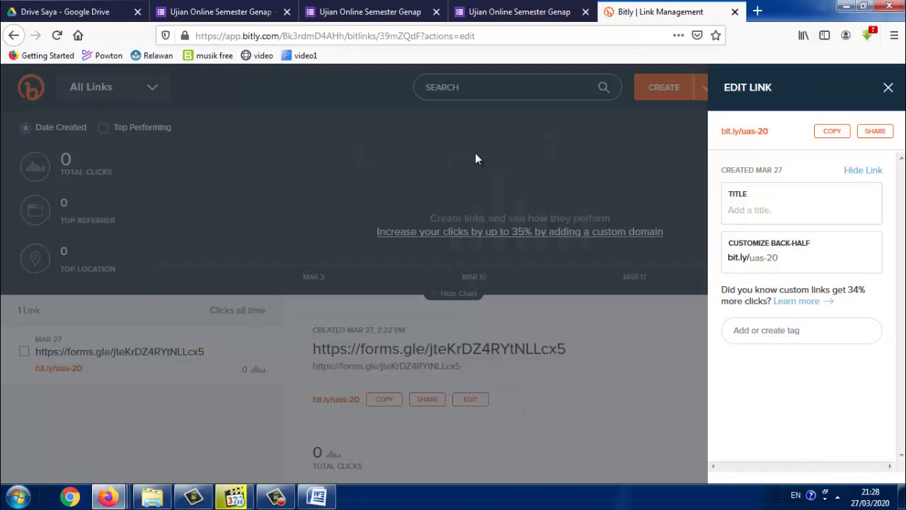
pyautogui.click(506, 386)
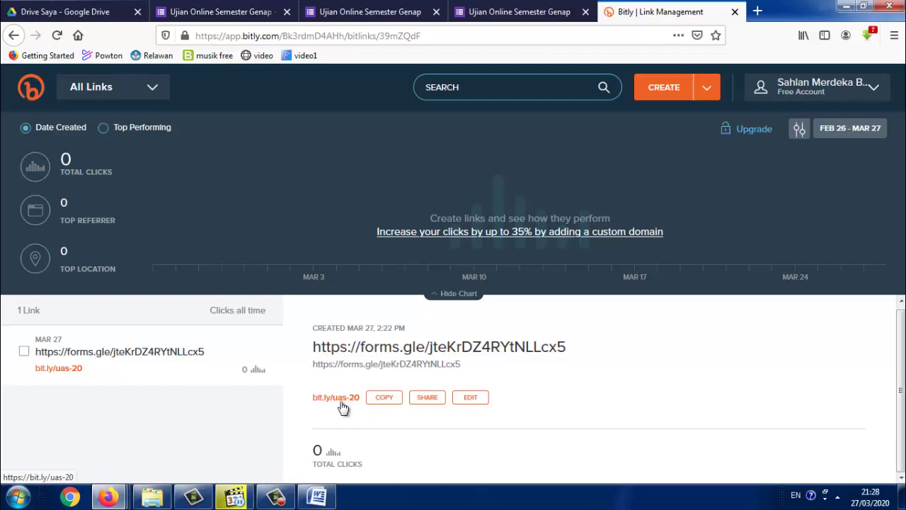
# Visit bit.ly/uas-20 in a new tab to confirm it reaches the exam form
pyautogui.click(758, 11)
pyautogui.write('bit')
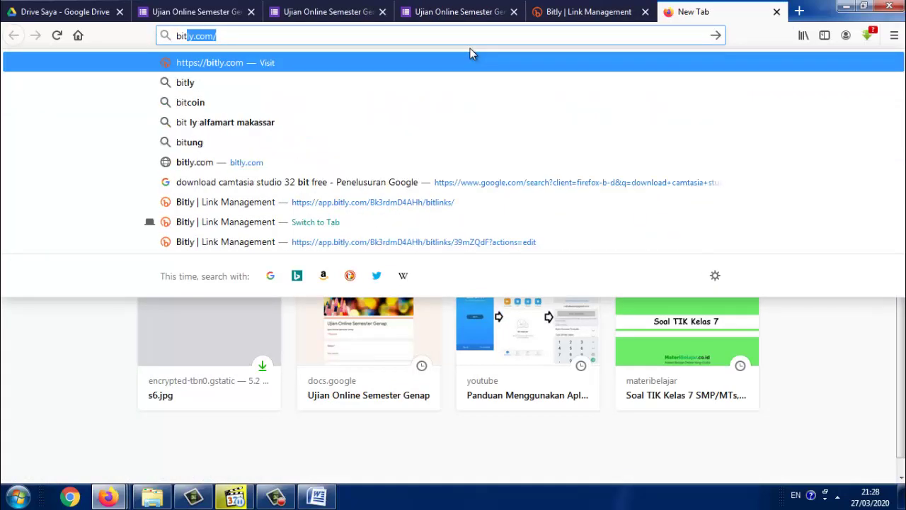
pyautogui.write('.ly/')
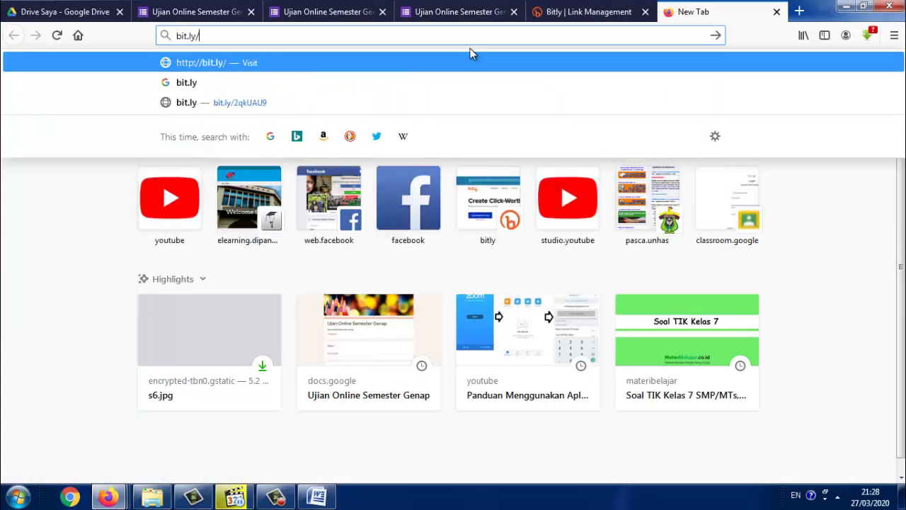
pyautogui.write('uas-')
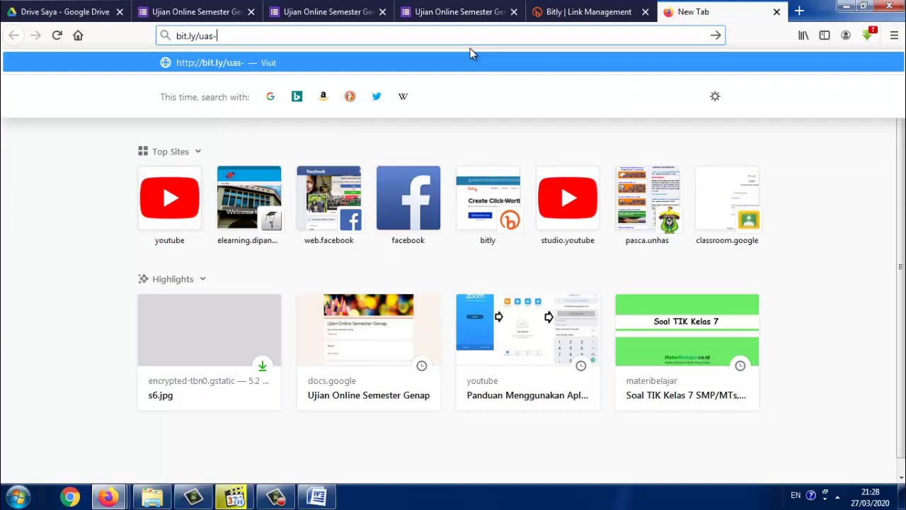
pyautogui.write('20')
pyautogui.press('Return')
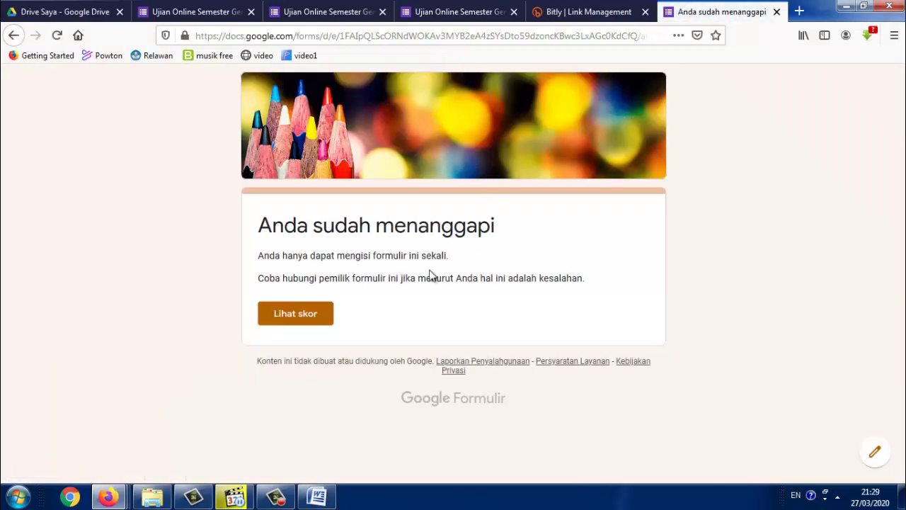
# Review the submitted response's score page, then switch back to the quiz's form editor tab
pyautogui.click(298, 316)
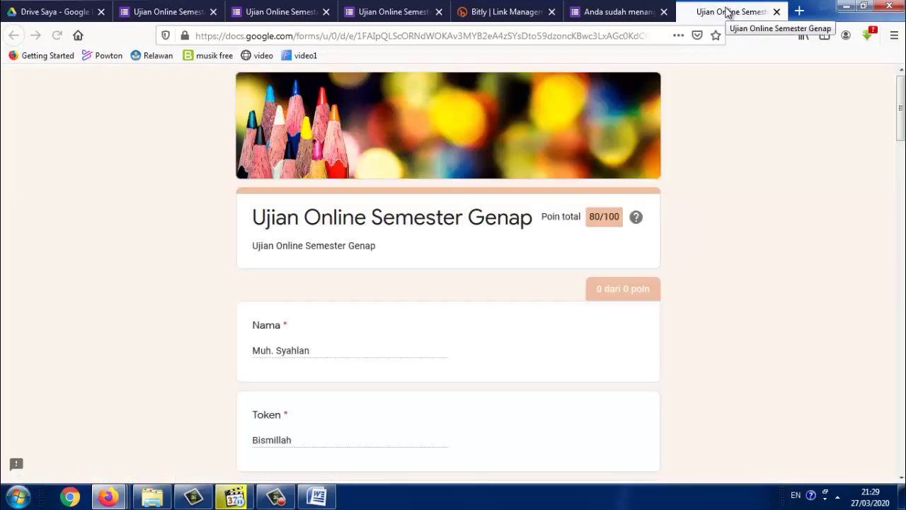
pyautogui.scroll(-3, 736, 243)
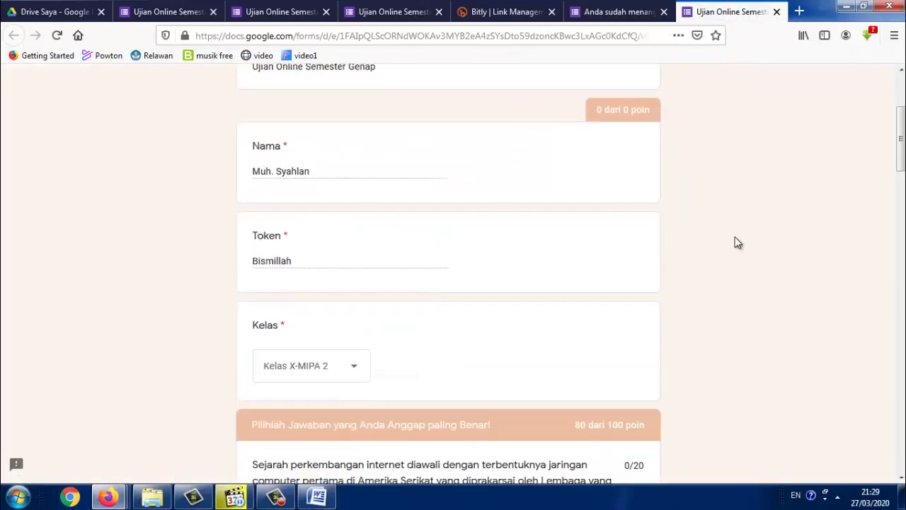
pyautogui.scroll(2, 737, 243)
pyautogui.scroll(1, 737, 243)
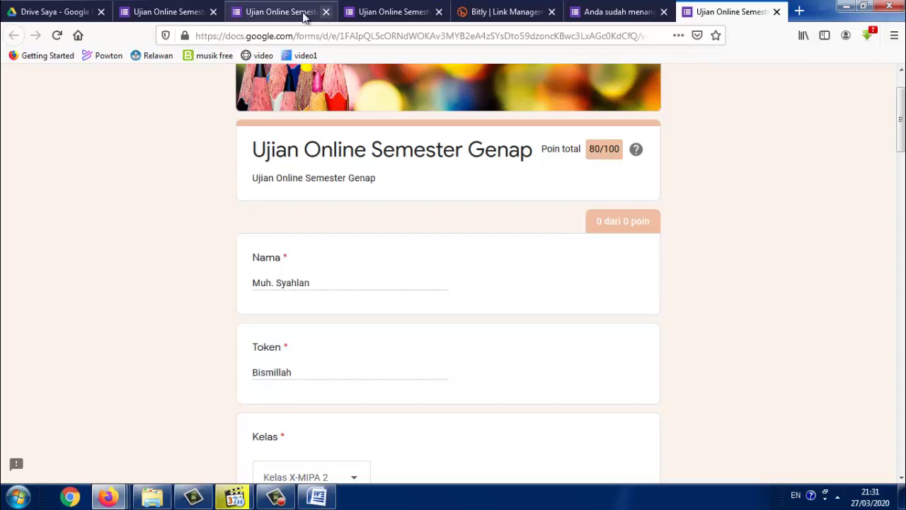
pyautogui.click(273, 12)
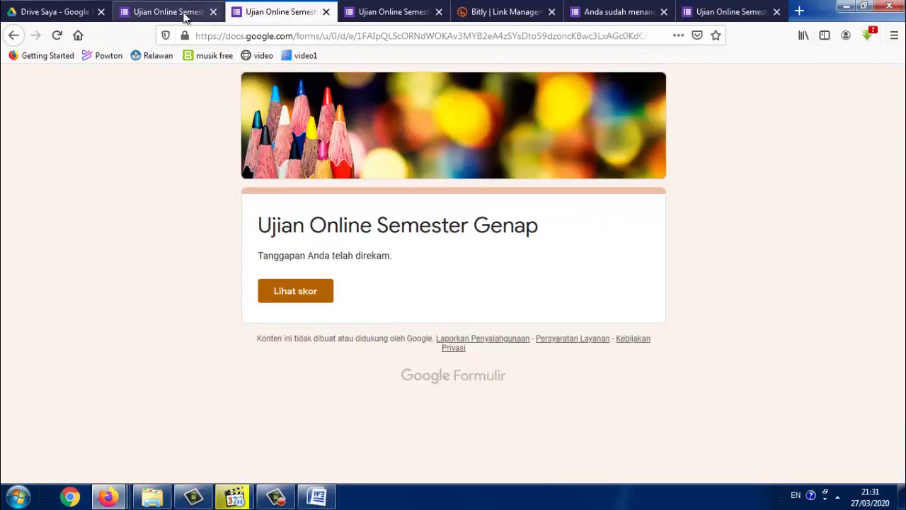
pyautogui.click(183, 15)
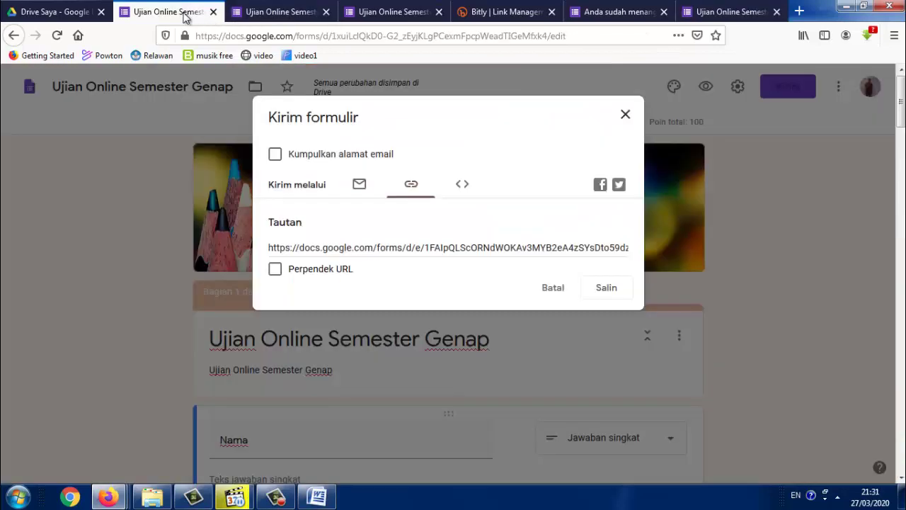
# Close the Kirim formulir dialog and show the Respons tab with 1 response
pyautogui.click(625, 115)
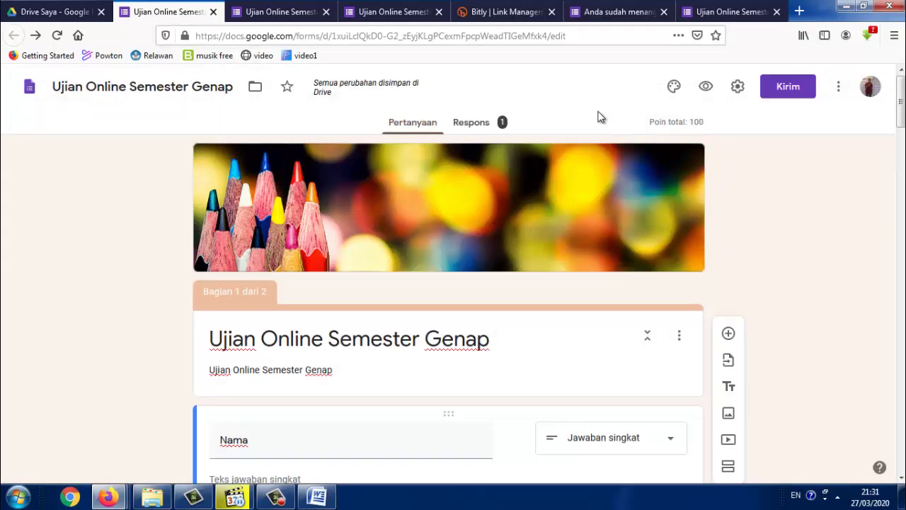
pyautogui.click(466, 127)
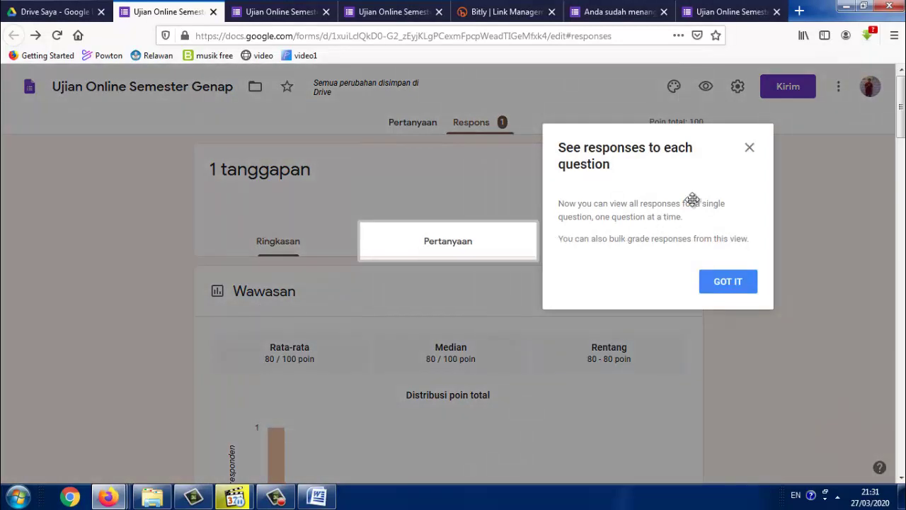
# Dismiss the tip and scroll through every question's summary chart, then return to the top
pyautogui.click(750, 148)
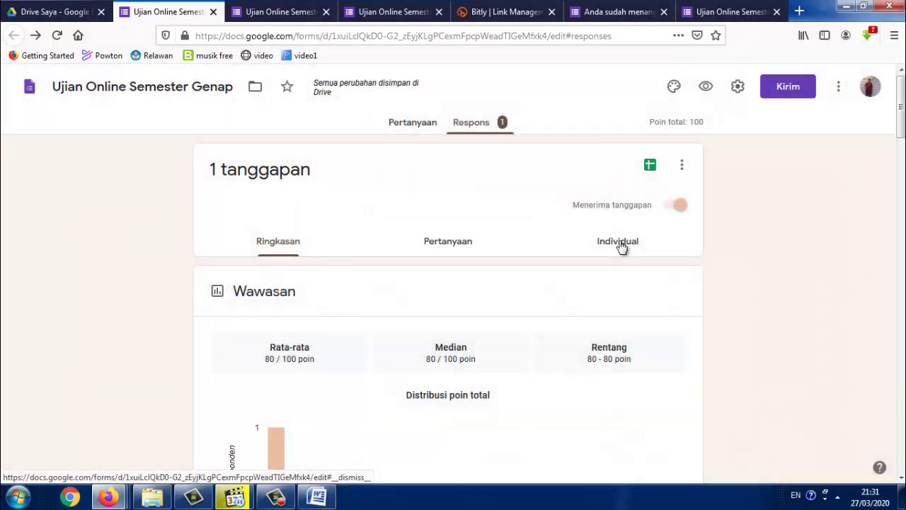
pyautogui.scroll(-5, 621, 246)
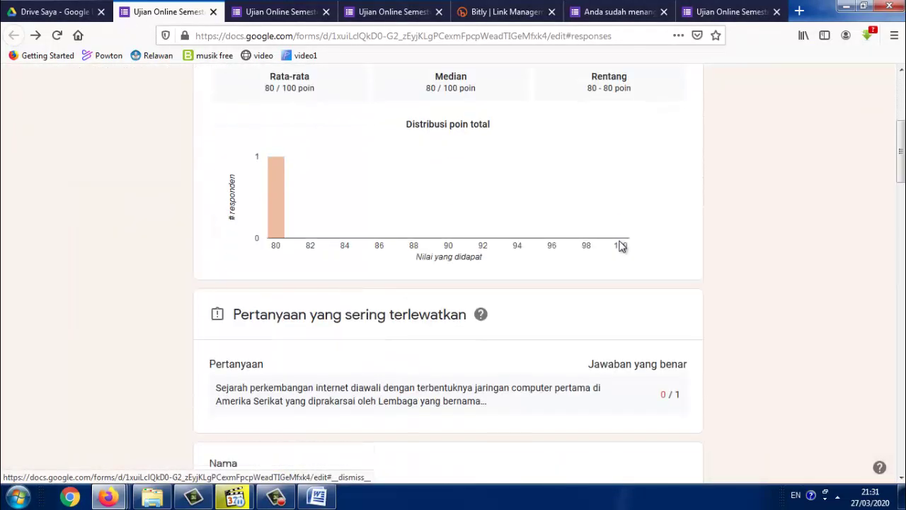
pyautogui.scroll(-5, 621, 246)
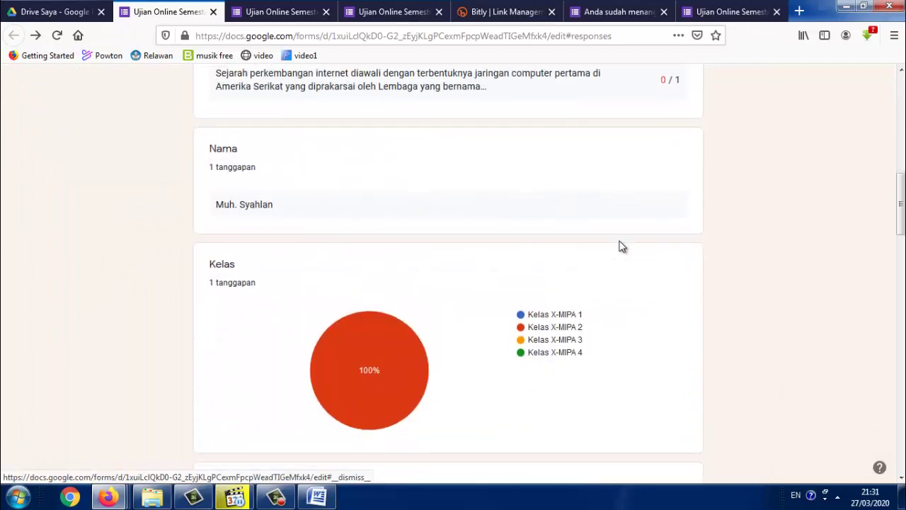
pyautogui.scroll(-6, 621, 246)
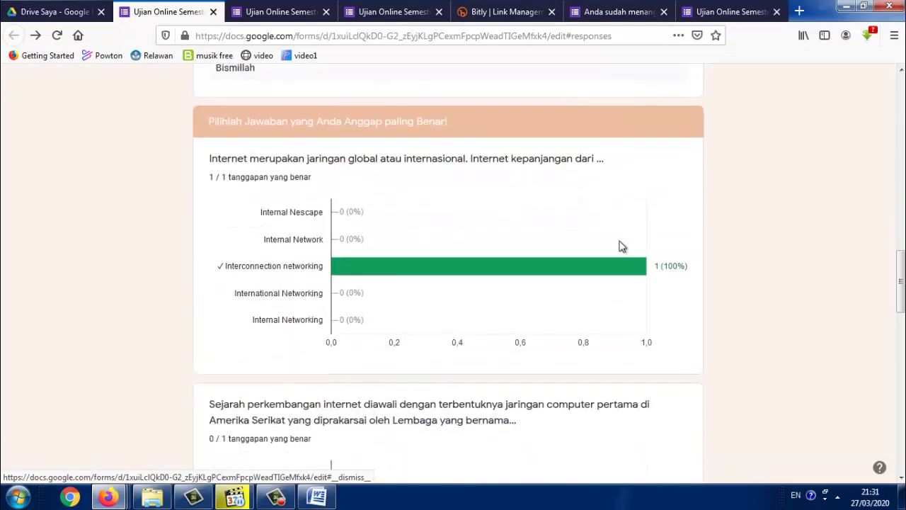
pyautogui.scroll(-8, 620, 246)
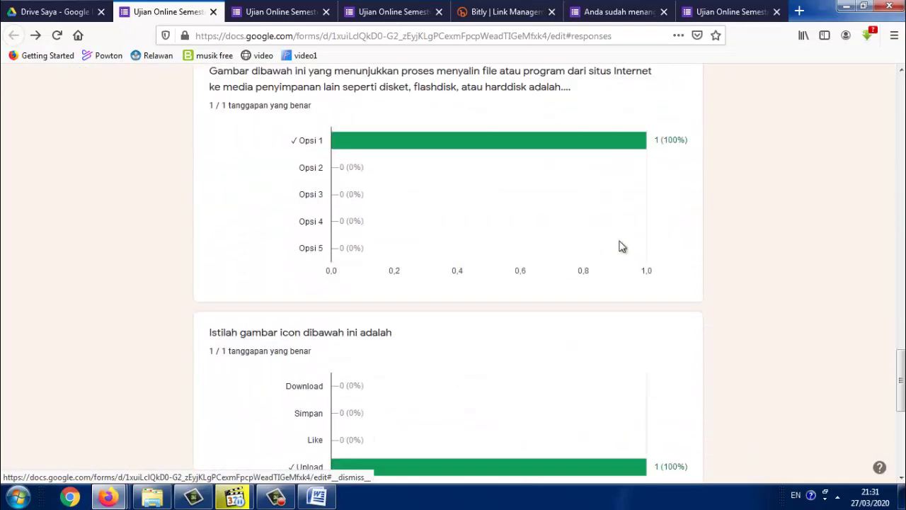
pyautogui.scroll(-2, 621, 246)
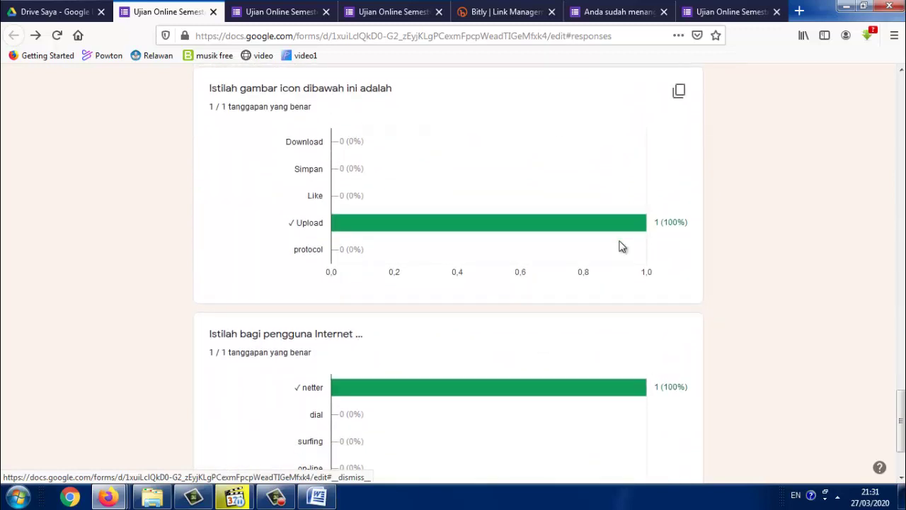
pyautogui.scroll(-2, 621, 246)
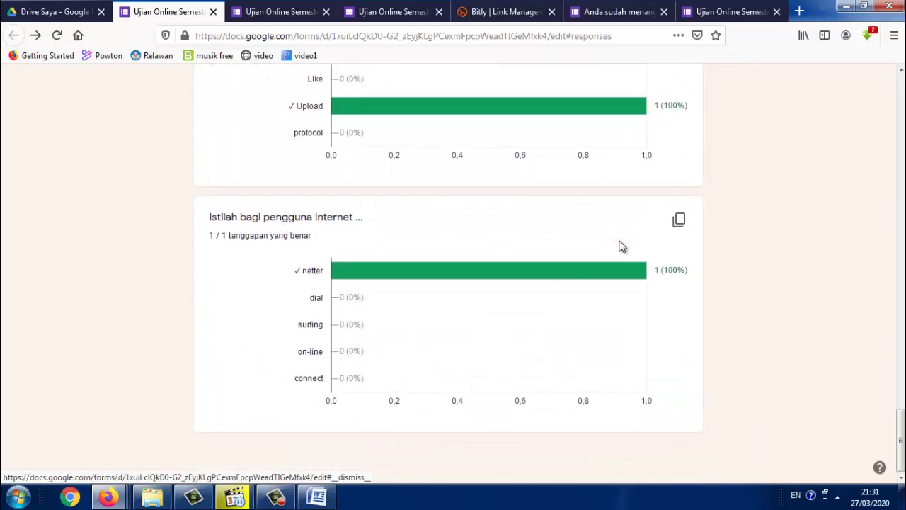
pyautogui.moveTo(901, 436); pyautogui.dragTo(903, 85)
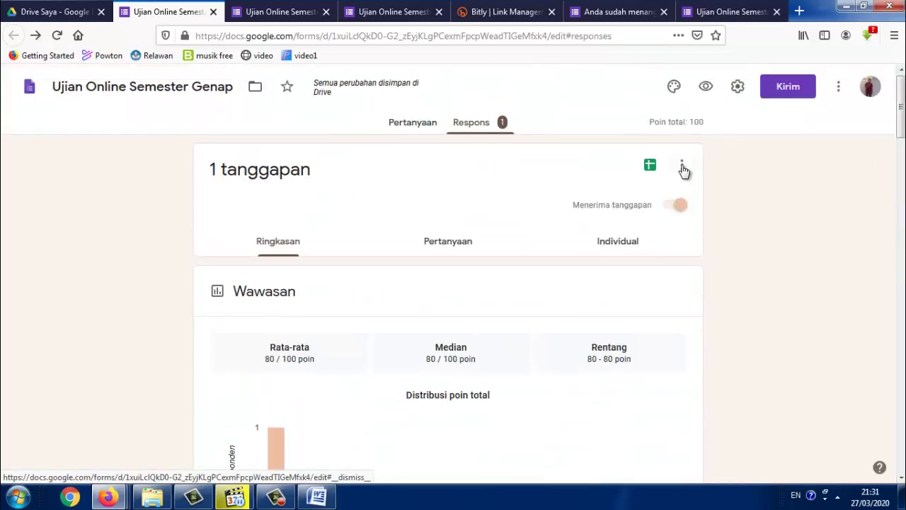
# Download the responses as Ujian Online Semester Genap.csv.zip and open it from Firefox's downloads
pyautogui.click(683, 167)
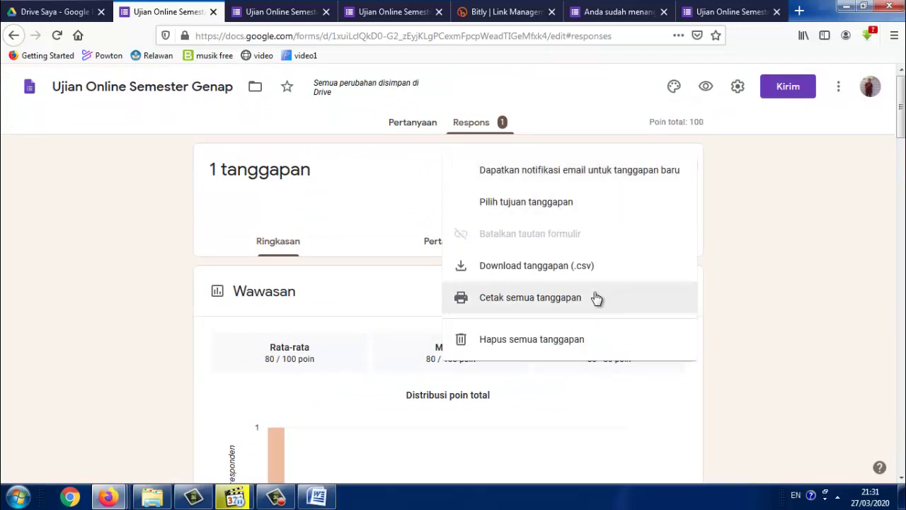
pyautogui.click(542, 276)
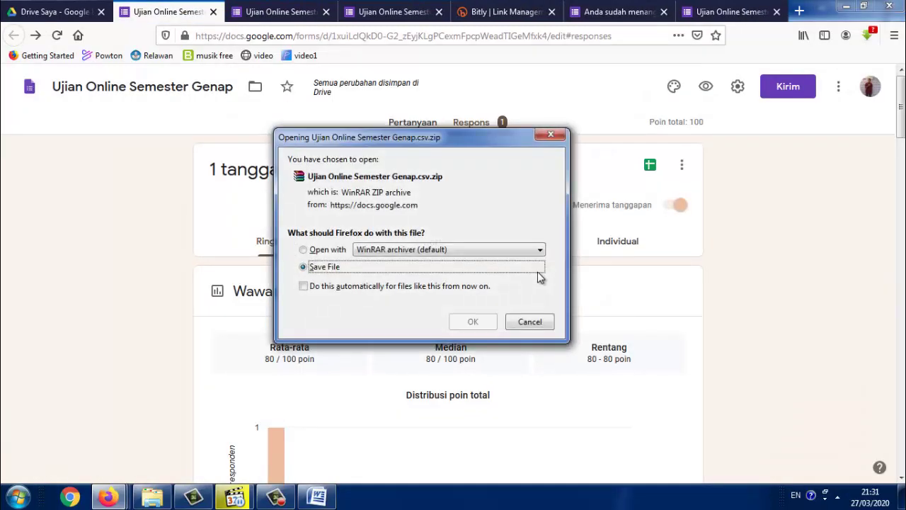
pyautogui.click(473, 322)
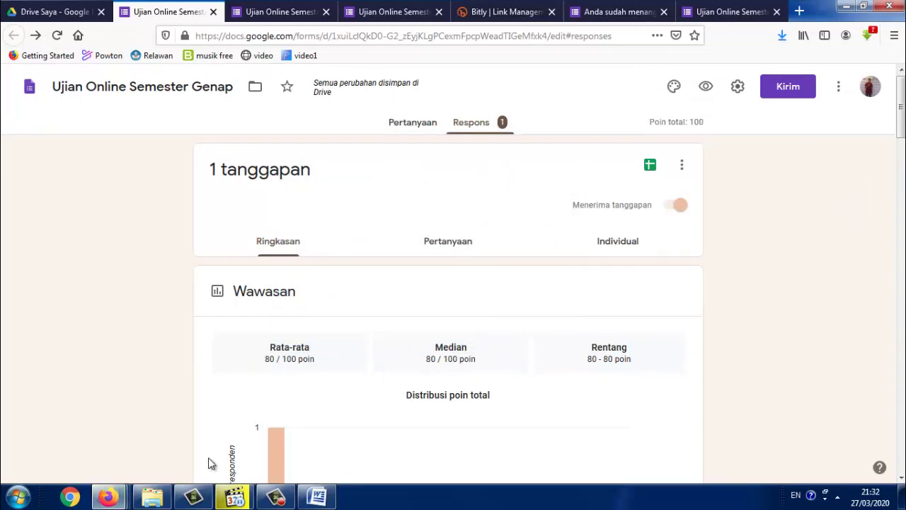
pyautogui.click(783, 37)
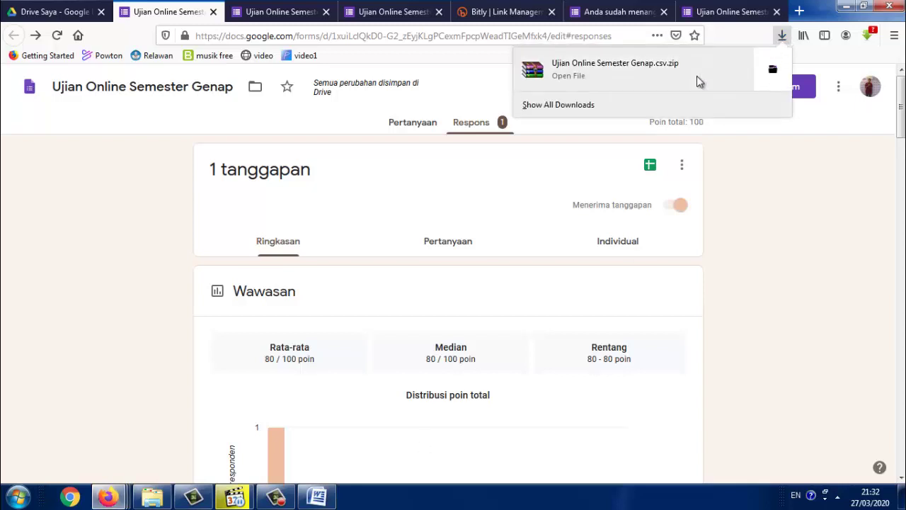
pyautogui.click(717, 79)
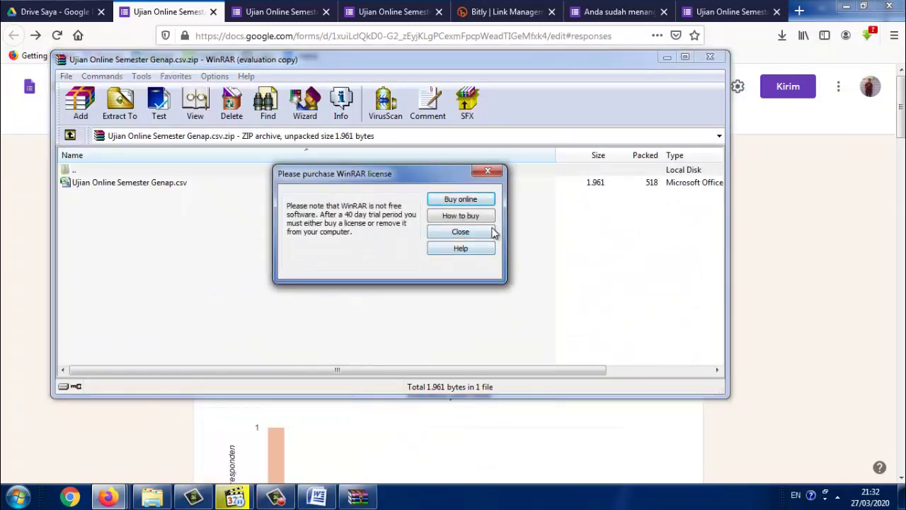
# Dismiss WinRAR's licence reminder and open Ujian Online Semester Genap.csv in Excel
pyautogui.click(488, 233)
pyautogui.click(122, 183)
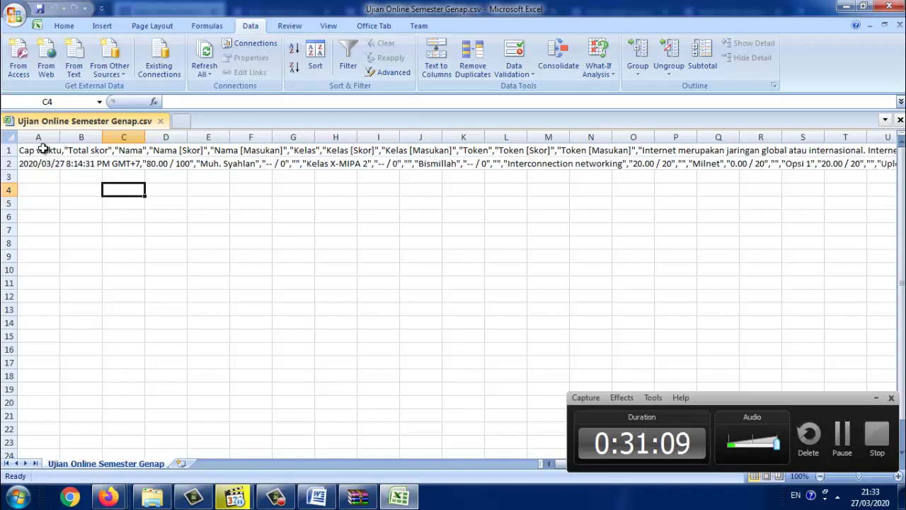
# Split the two response rows in column A into separate columns, using comma as the only delimiter
pyautogui.moveTo(41, 150); pyautogui.dragTo(36, 162)
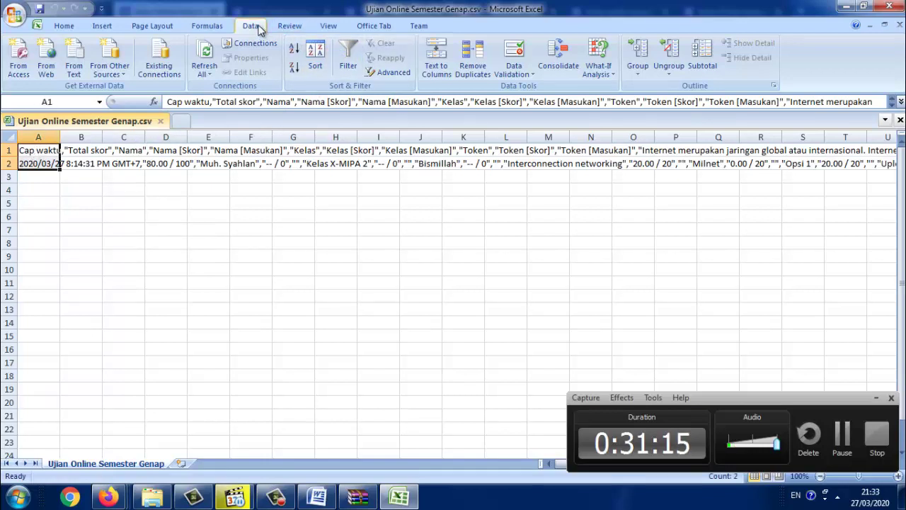
pyautogui.click(437, 67)
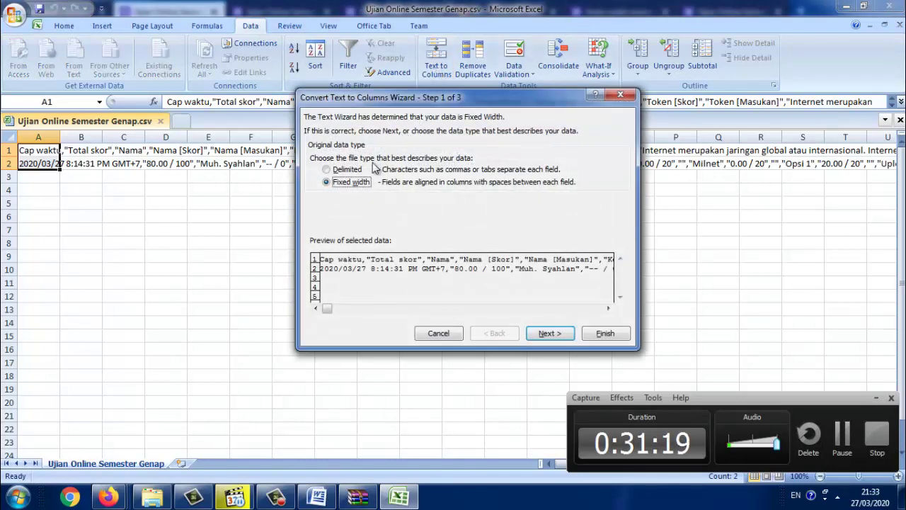
pyautogui.click(342, 170)
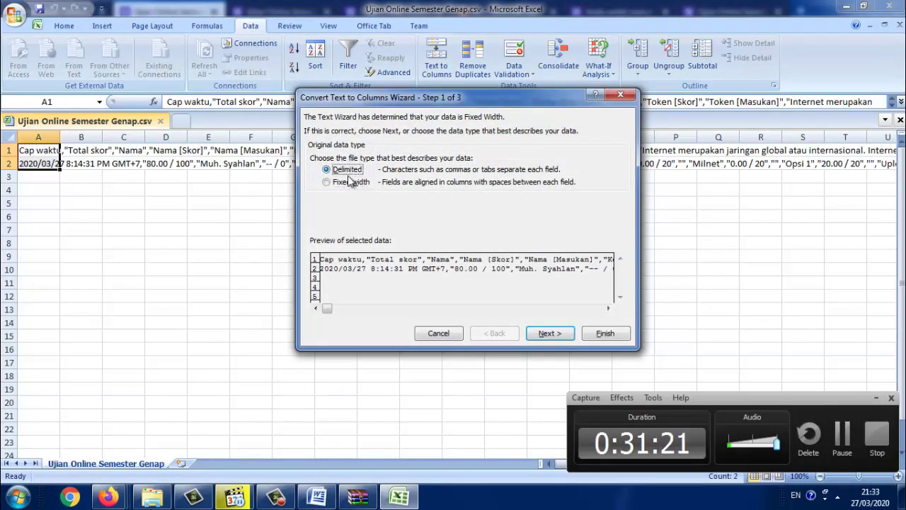
pyautogui.click(547, 333)
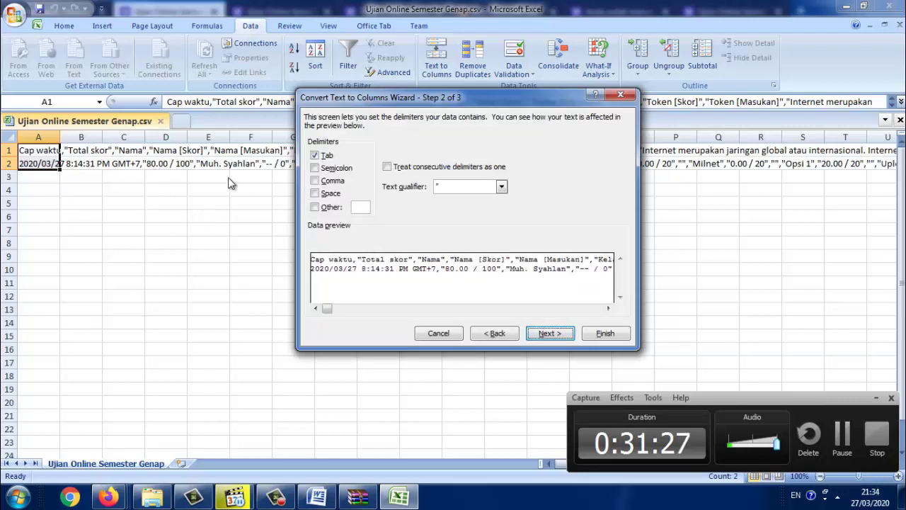
pyautogui.click(315, 183)
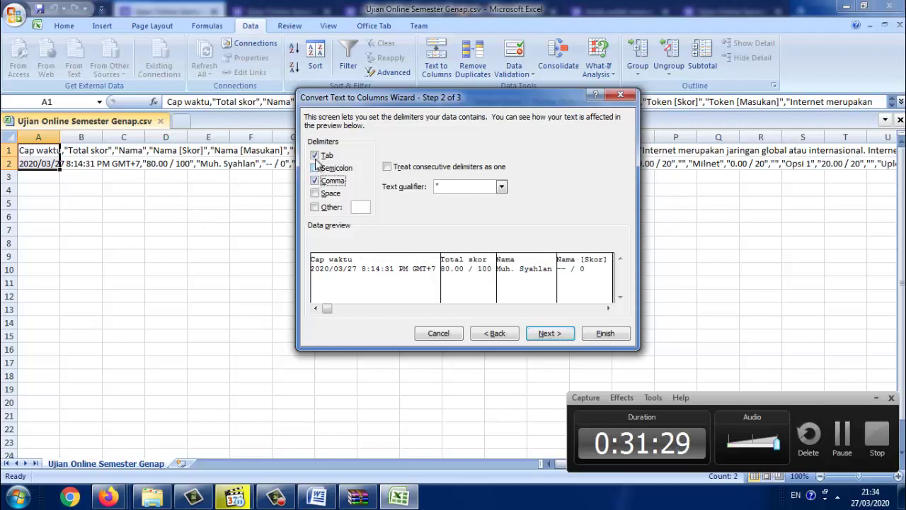
pyautogui.click(315, 156)
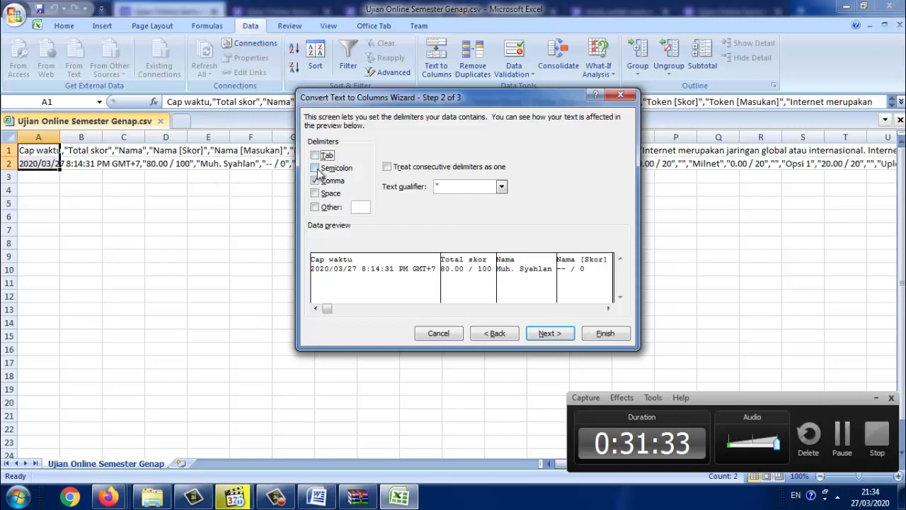
pyautogui.click(551, 333)
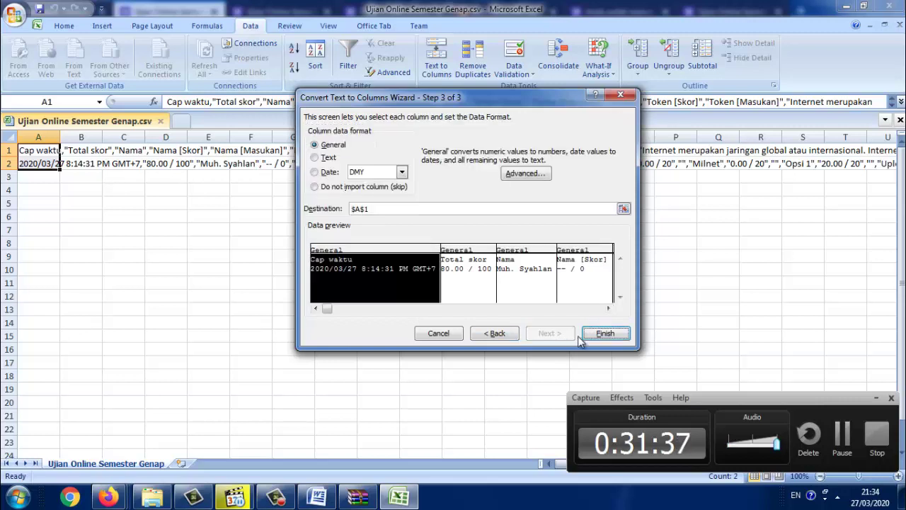
pyautogui.click(603, 334)
pyautogui.click(297, 281)
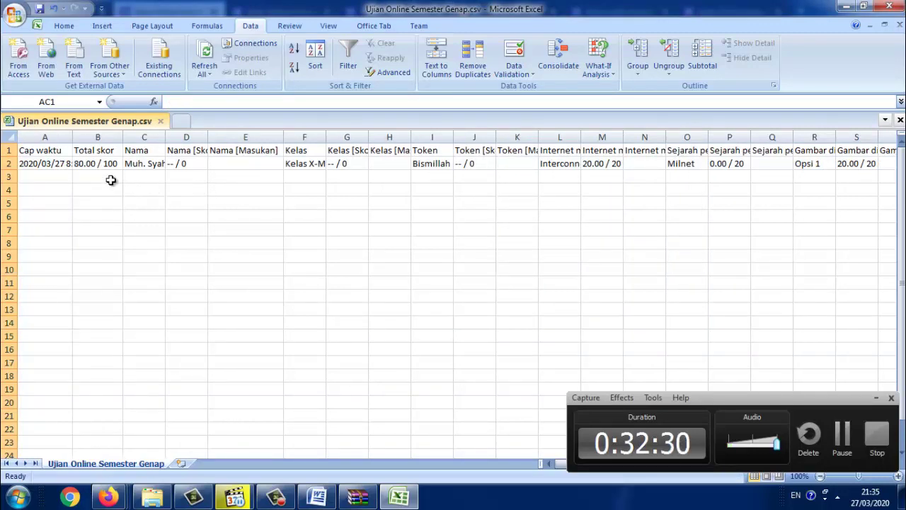
# Delete the Cap waktu, Nama [Skor] and Nama [Masukan] columns
pyautogui.rightClick(39, 137)
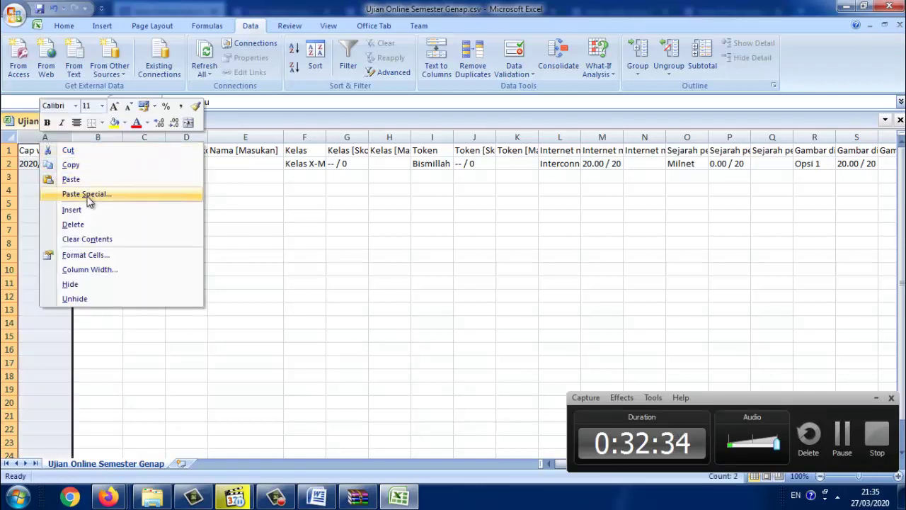
pyautogui.click(89, 225)
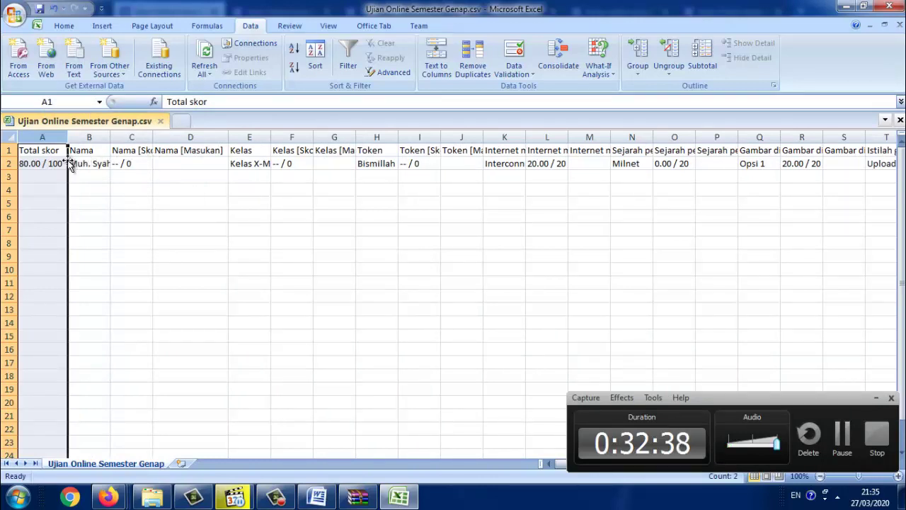
pyautogui.moveTo(124, 149); pyautogui.dragTo(184, 162)
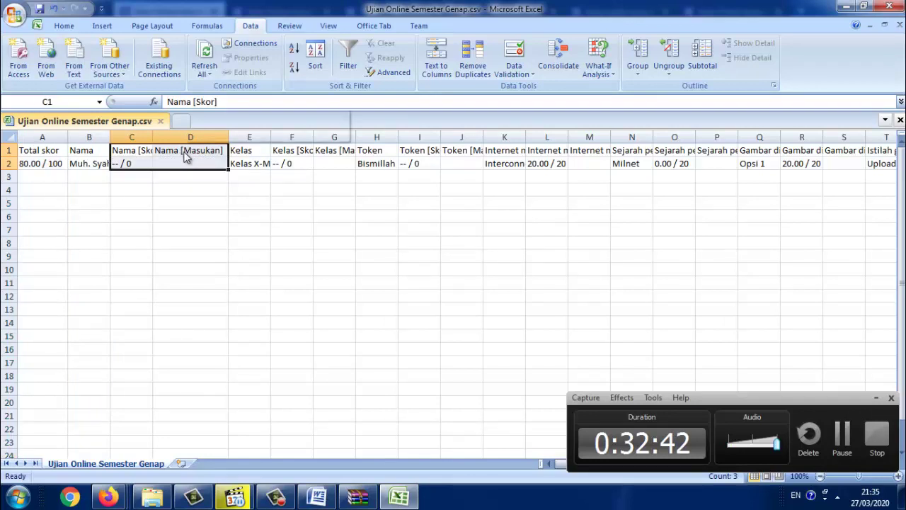
pyautogui.rightClick(185, 154)
pyautogui.click(223, 235)
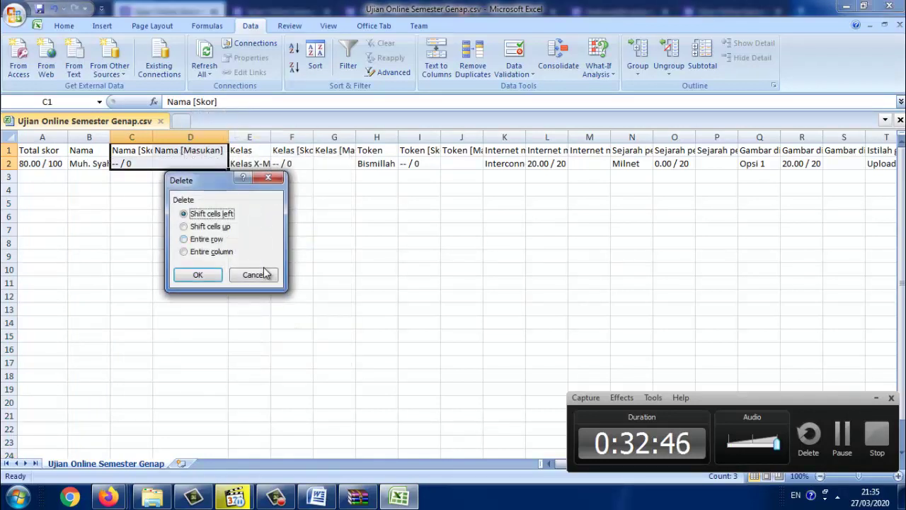
pyautogui.press('Escape')
pyautogui.click(201, 201)
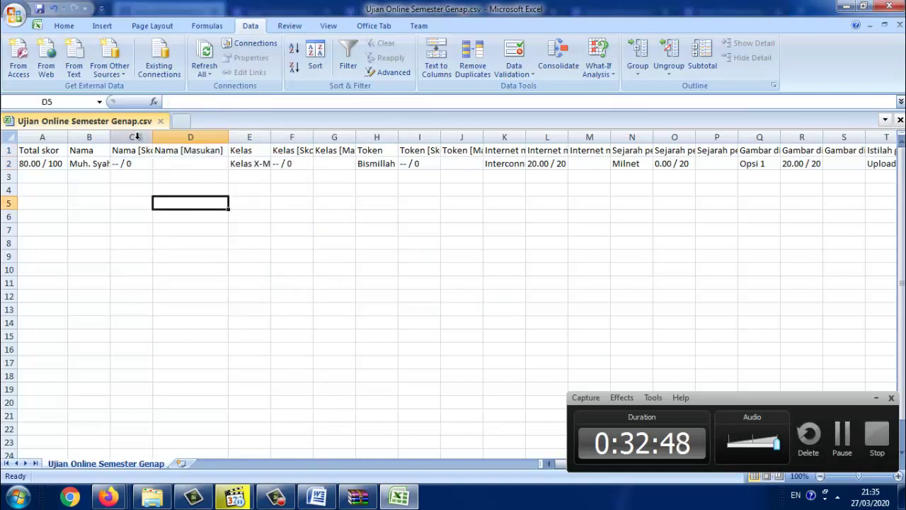
pyautogui.moveTo(136, 136); pyautogui.dragTo(160, 136)
pyautogui.rightClick(169, 137)
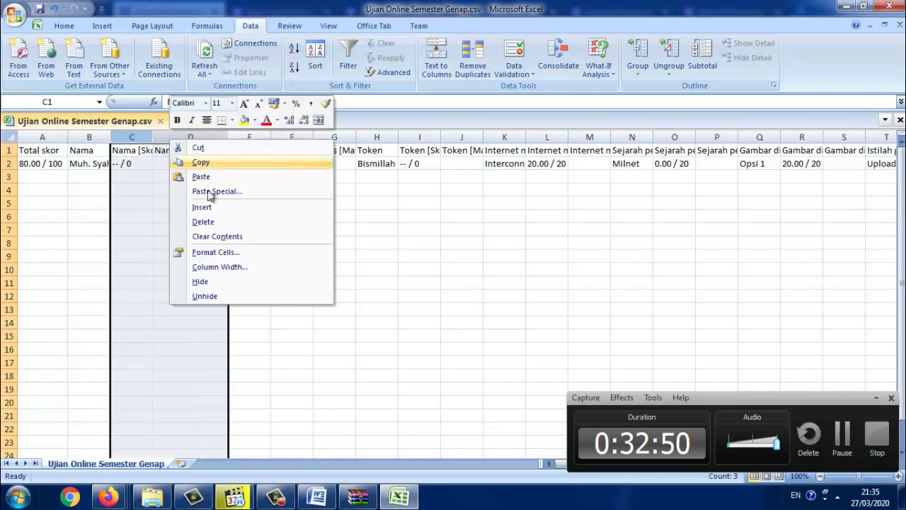
pyautogui.click(214, 221)
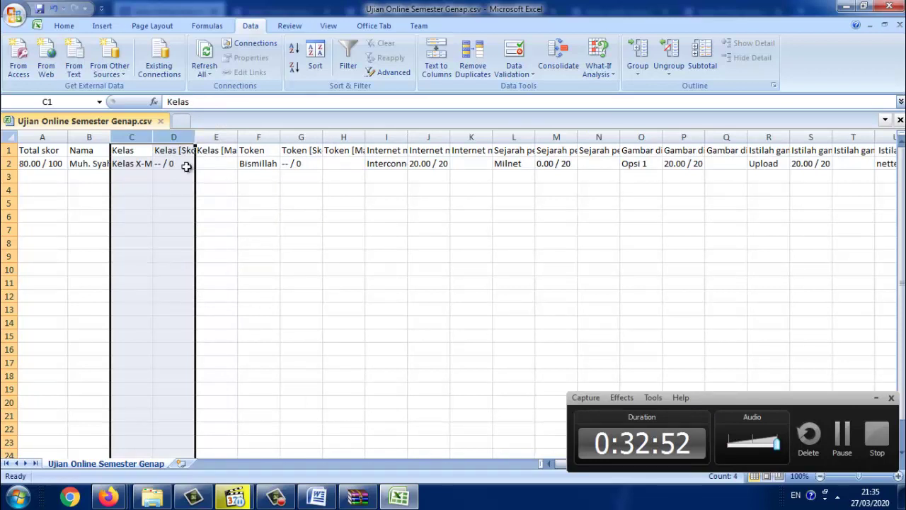
# Delete every question column after Kelas and widen columns A to C to fit their contents
pyautogui.click(172, 136)
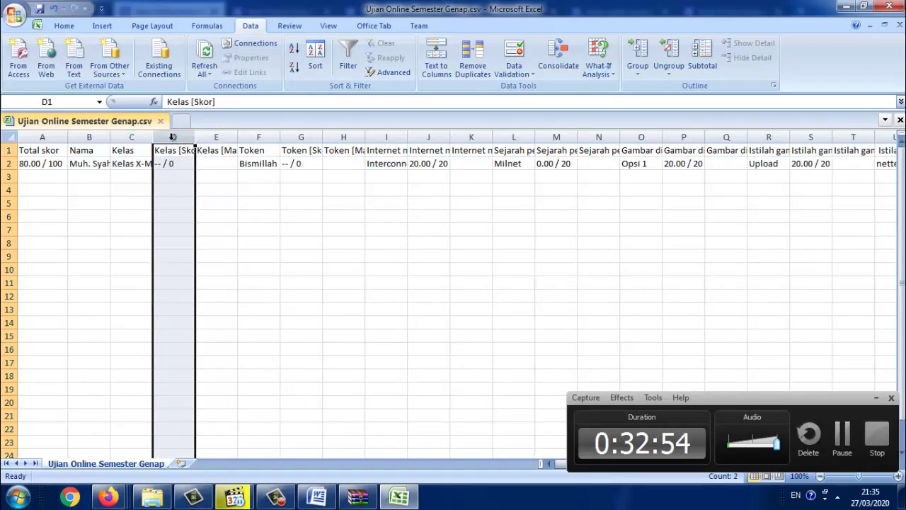
pyautogui.moveTo(172, 137); pyautogui.dragTo(722, 177)
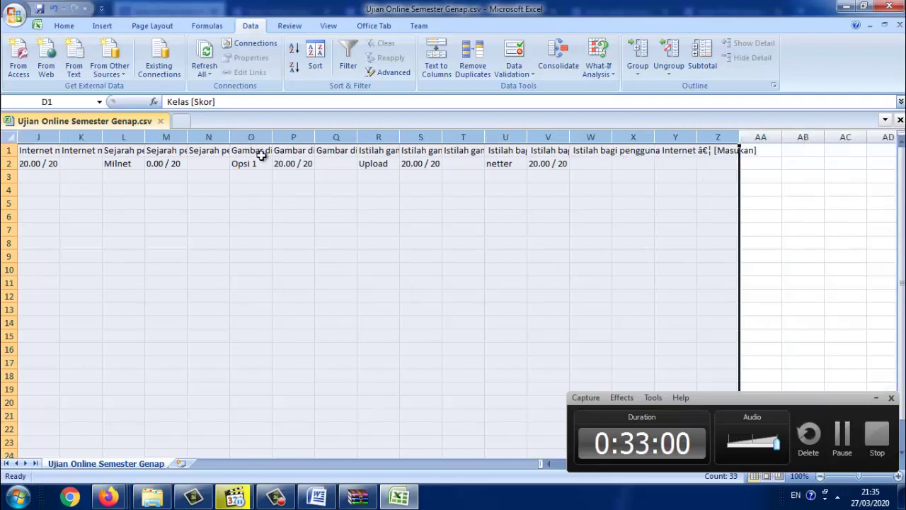
pyautogui.rightClick(207, 142)
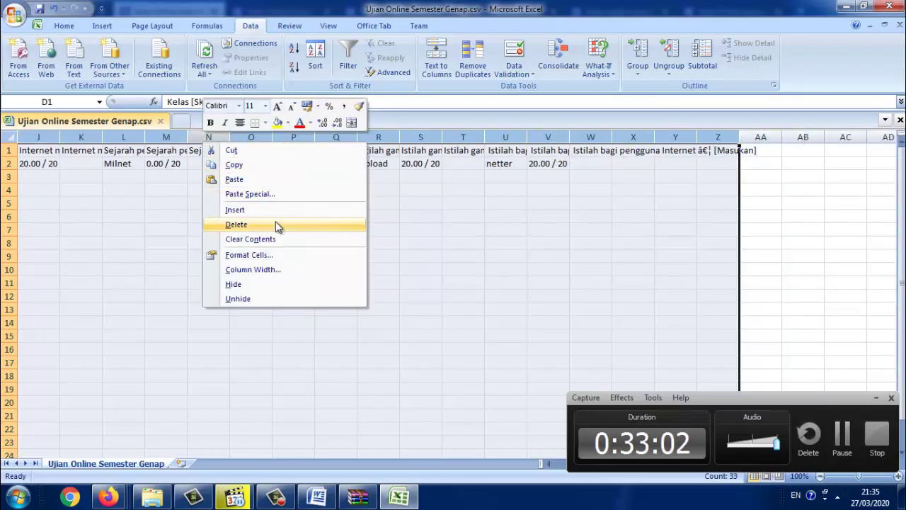
pyautogui.click(275, 225)
pyautogui.click(227, 231)
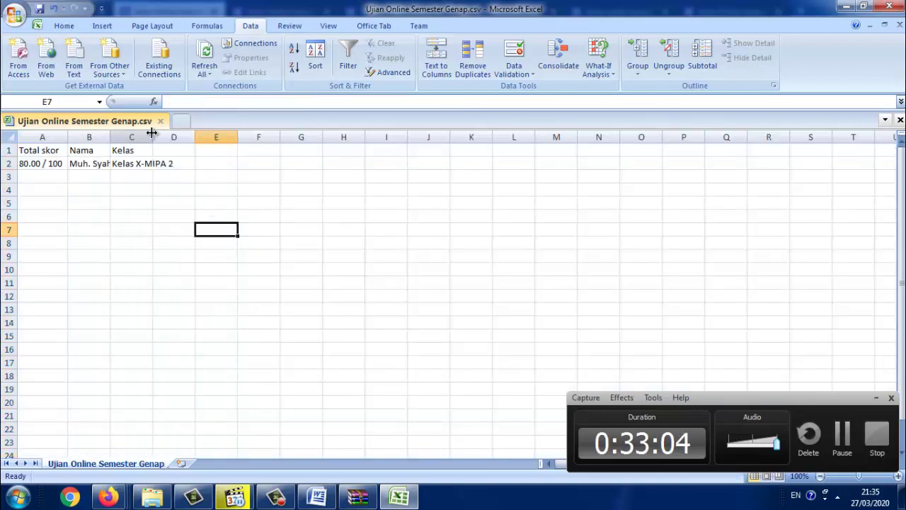
pyautogui.moveTo(152, 132); pyautogui.dragTo(195, 134)
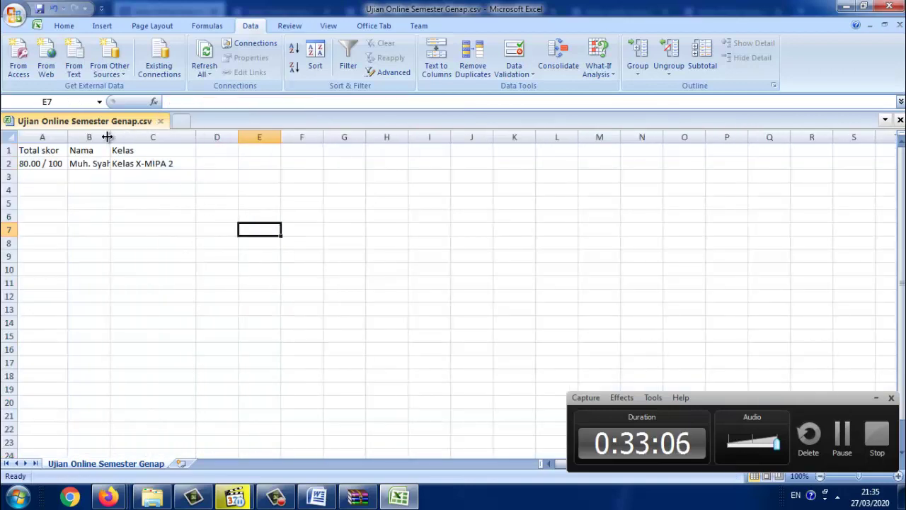
pyautogui.moveTo(107, 137); pyautogui.dragTo(143, 137)
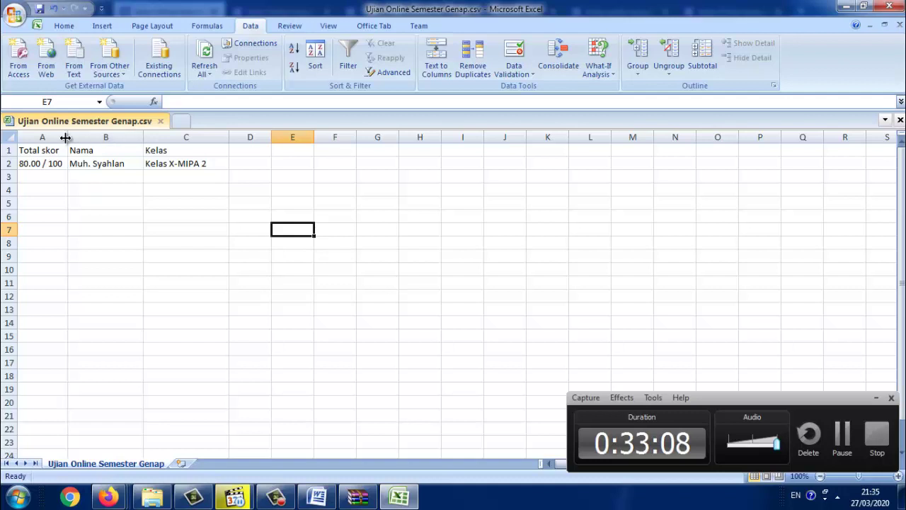
pyautogui.moveTo(65, 137)
pyautogui.mouseDown()
pyautogui.moveTo(113, 137)
pyautogui.moveTo(70, 140)
pyautogui.mouseUp()
# Move the Total skor column to column D after Kelas and narrow the emptied column A
pyautogui.rightClick(53, 135)
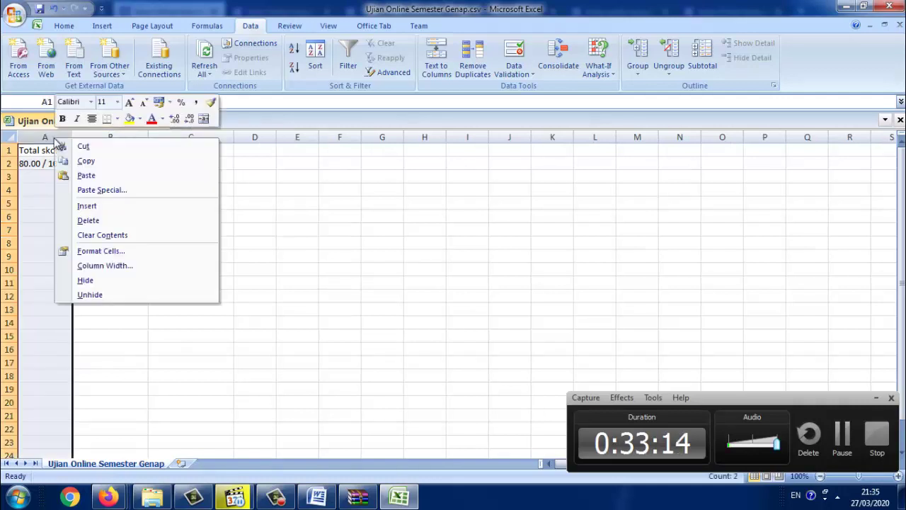
pyautogui.click(80, 148)
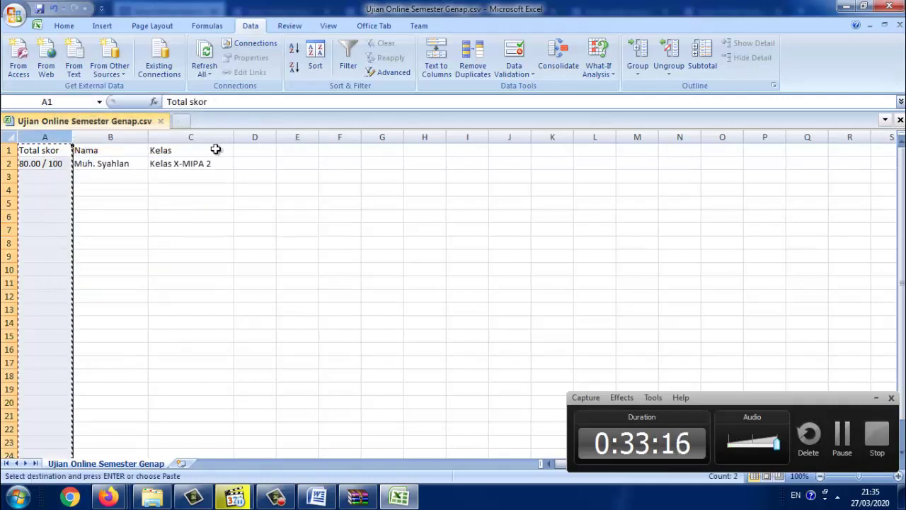
pyautogui.rightClick(250, 148)
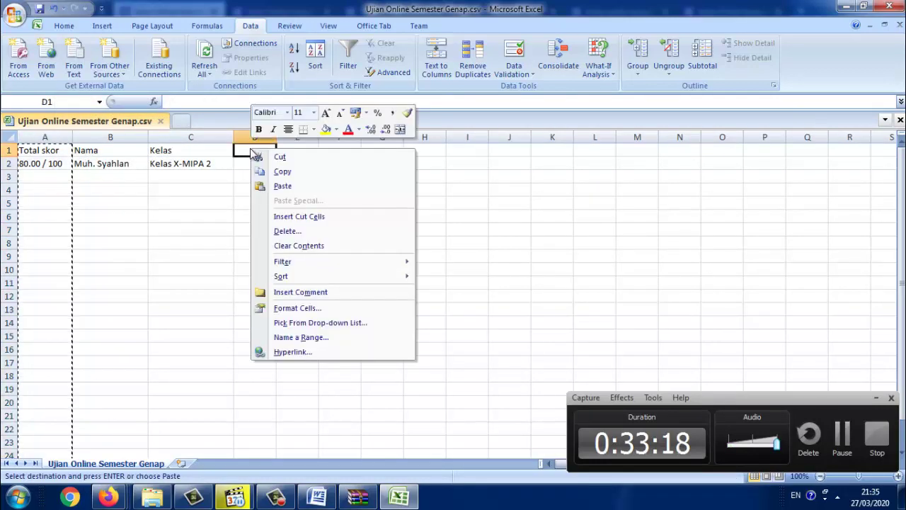
pyautogui.click(313, 185)
pyautogui.click(366, 187)
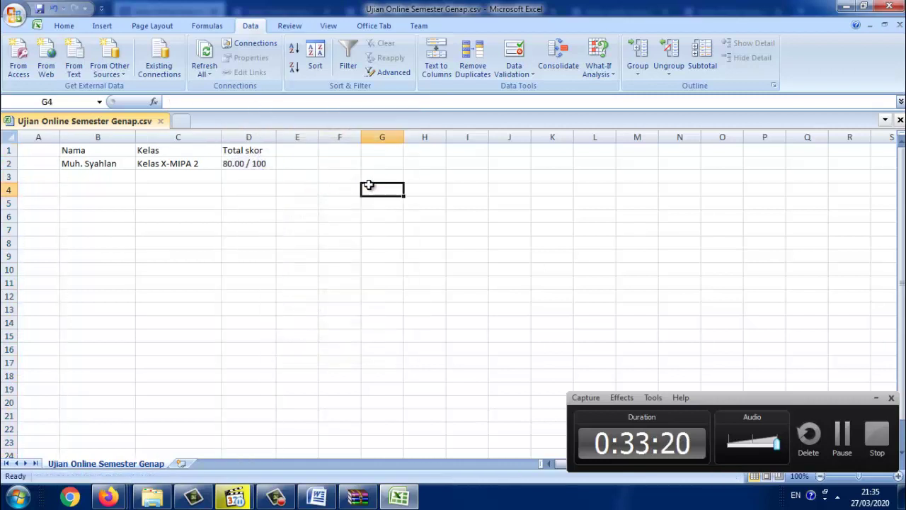
pyautogui.moveTo(61, 136); pyautogui.dragTo(23, 136)
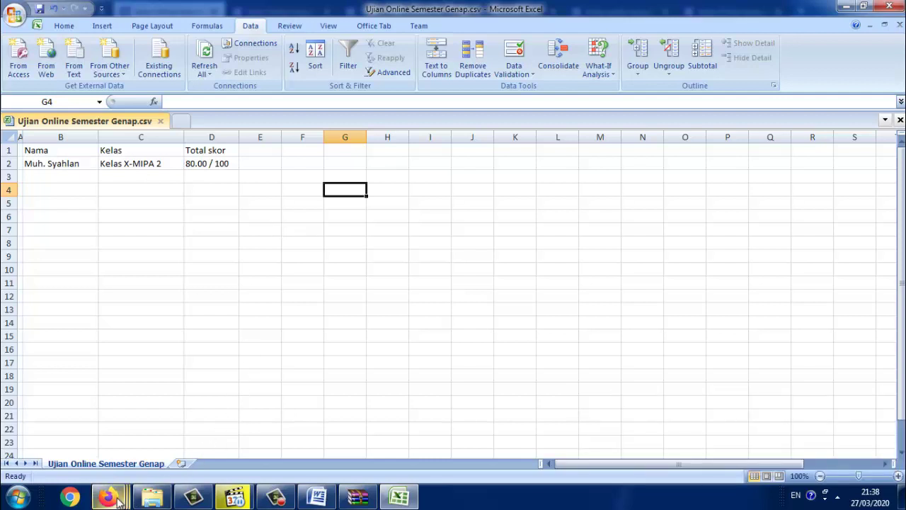
# Return to the Firefox Forms window and switch to the Drive Saya - Google Drive tab
pyautogui.moveTo(107, 495)
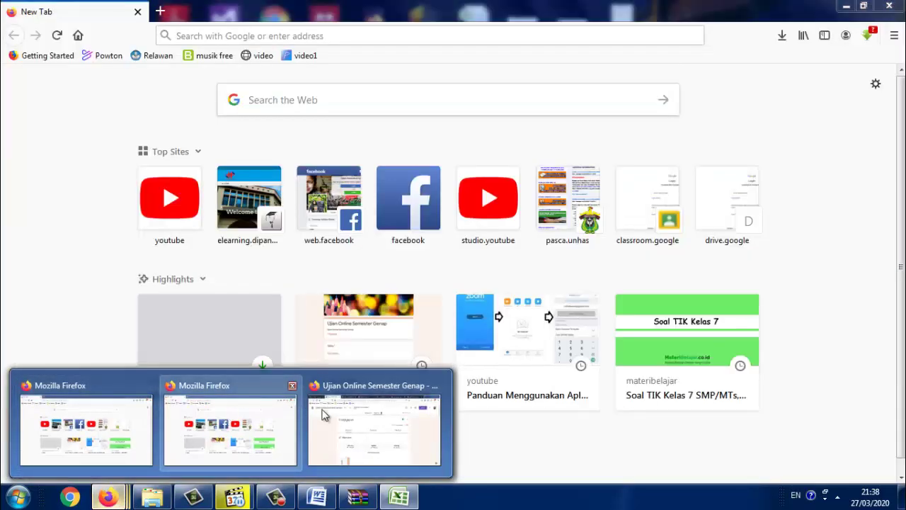
pyautogui.click(326, 416)
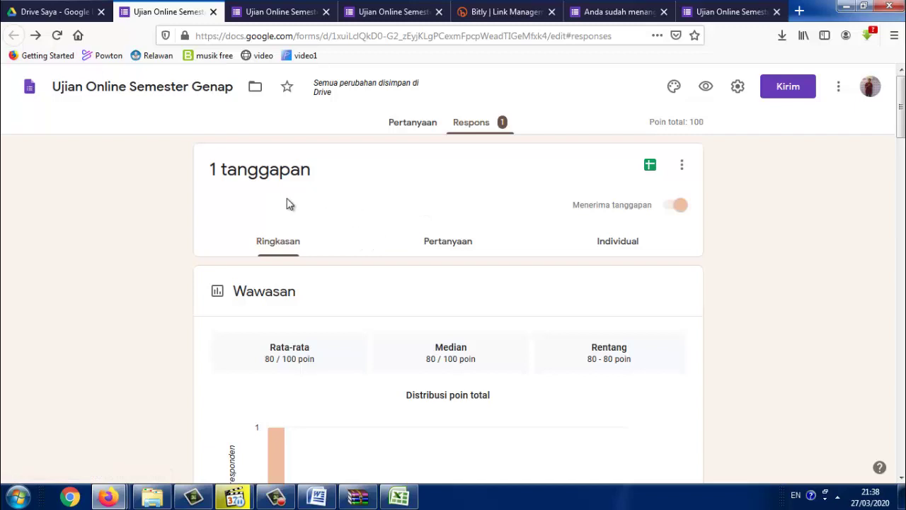
pyautogui.click(70, 13)
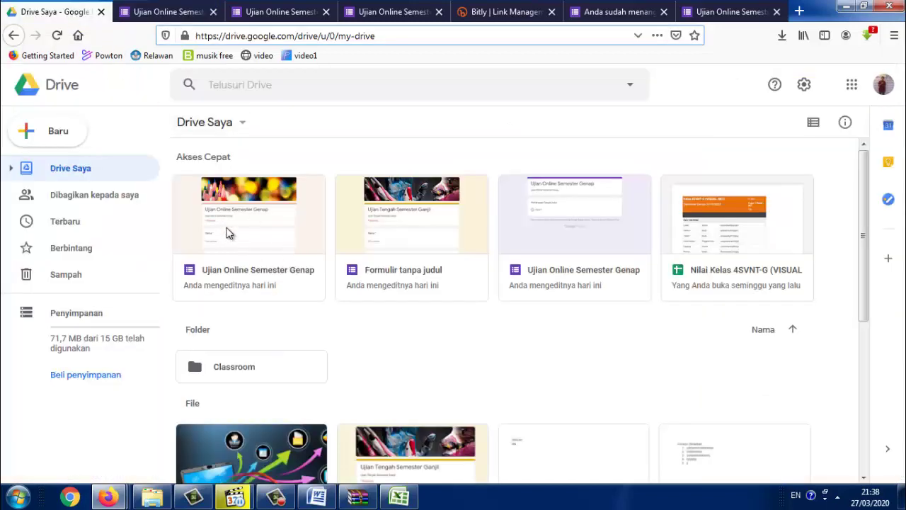